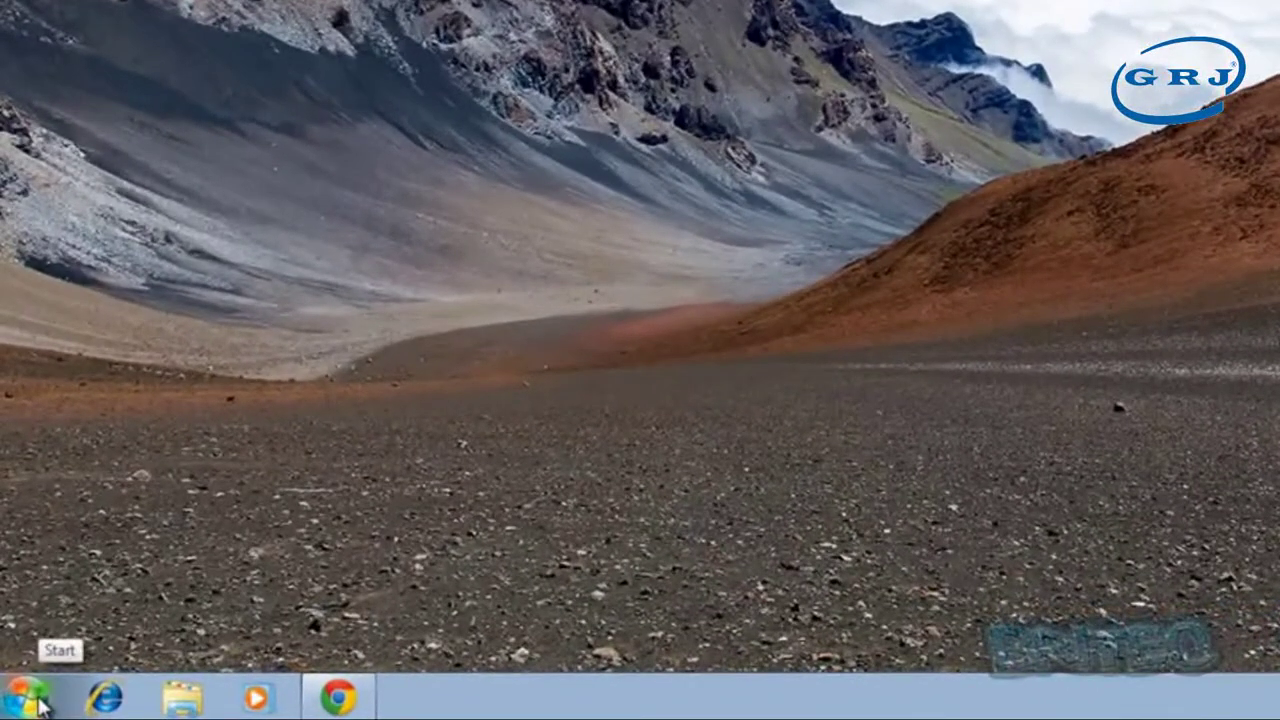
- Find regedit from the Start menu search, launch Registry Editor and allow it to make changes to the computer
{"action": "left_click", "coordinate": [40, 706]}
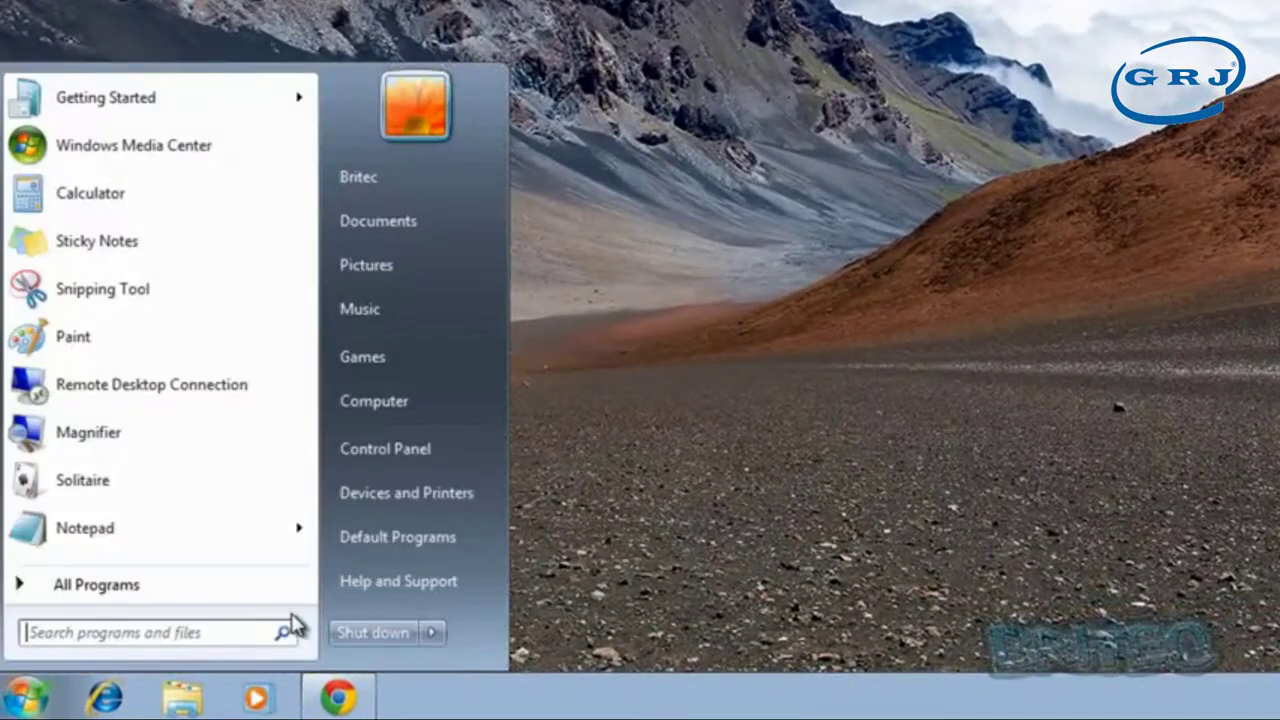
{"action": "left_click", "coordinate": [146, 637]}
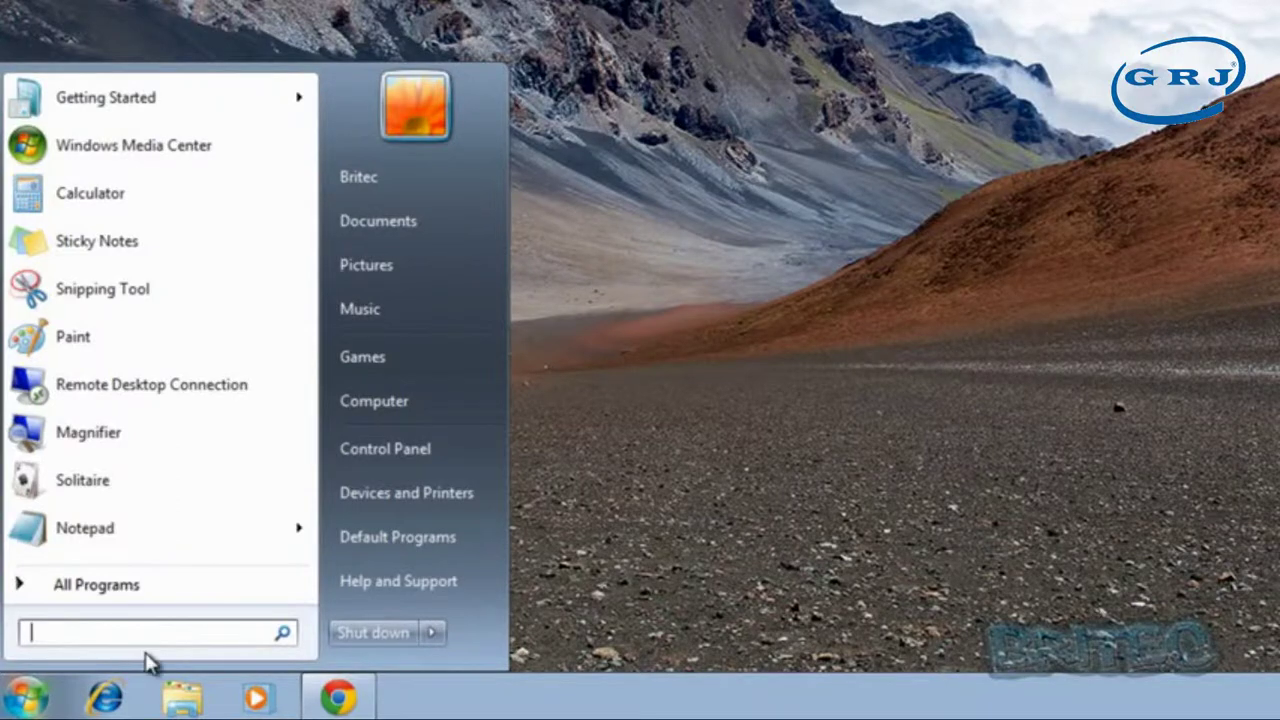
{"action": "type", "text": "regedit"}
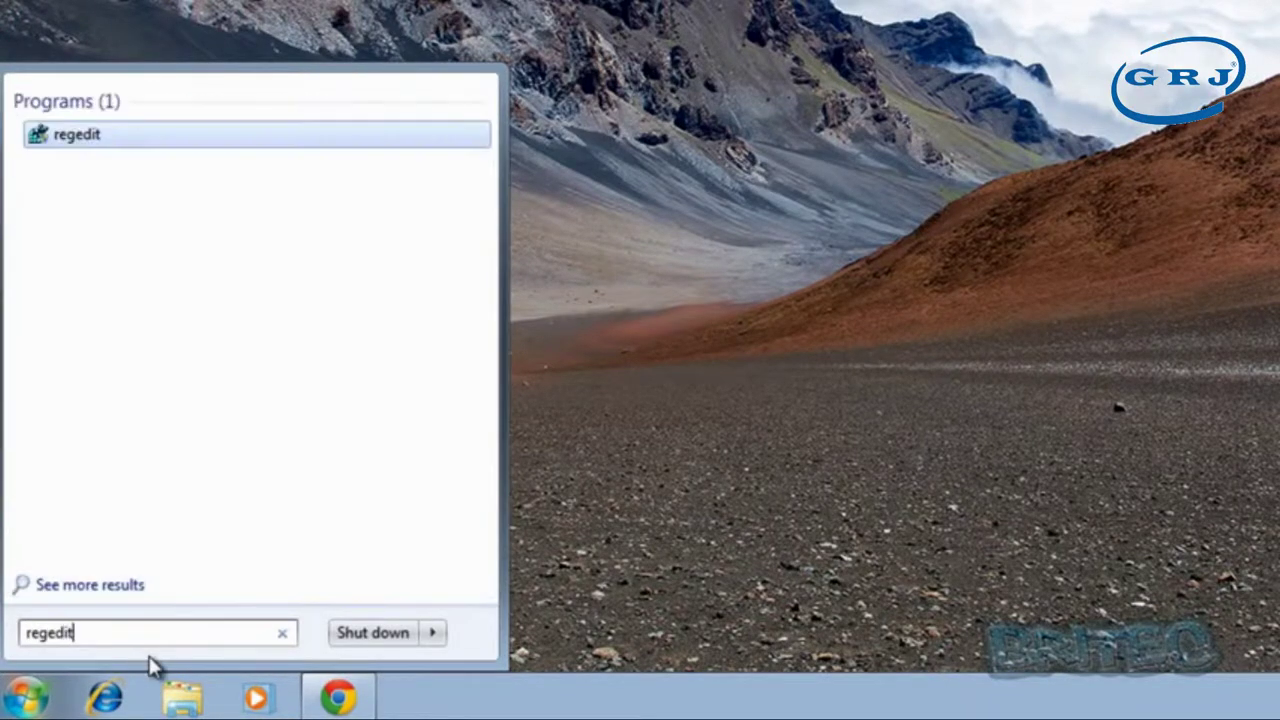
{"action": "left_click", "coordinate": [80, 145]}
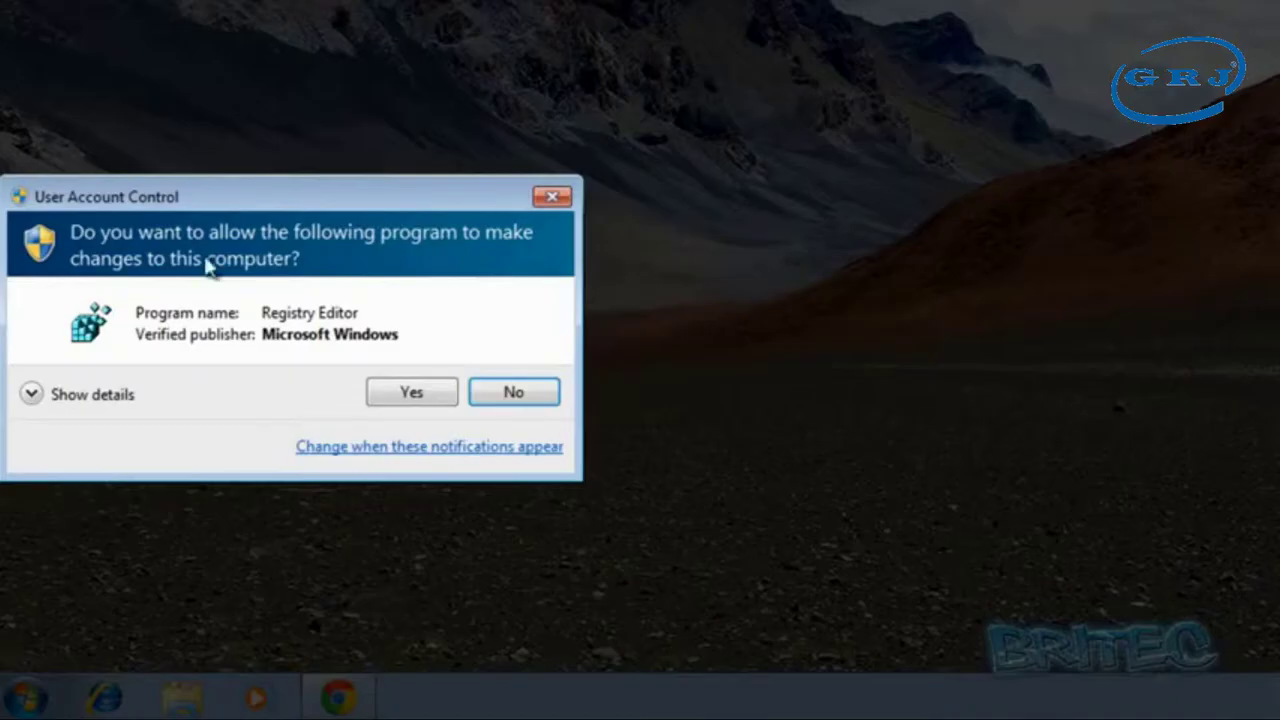
{"action": "left_click", "coordinate": [394, 400]}
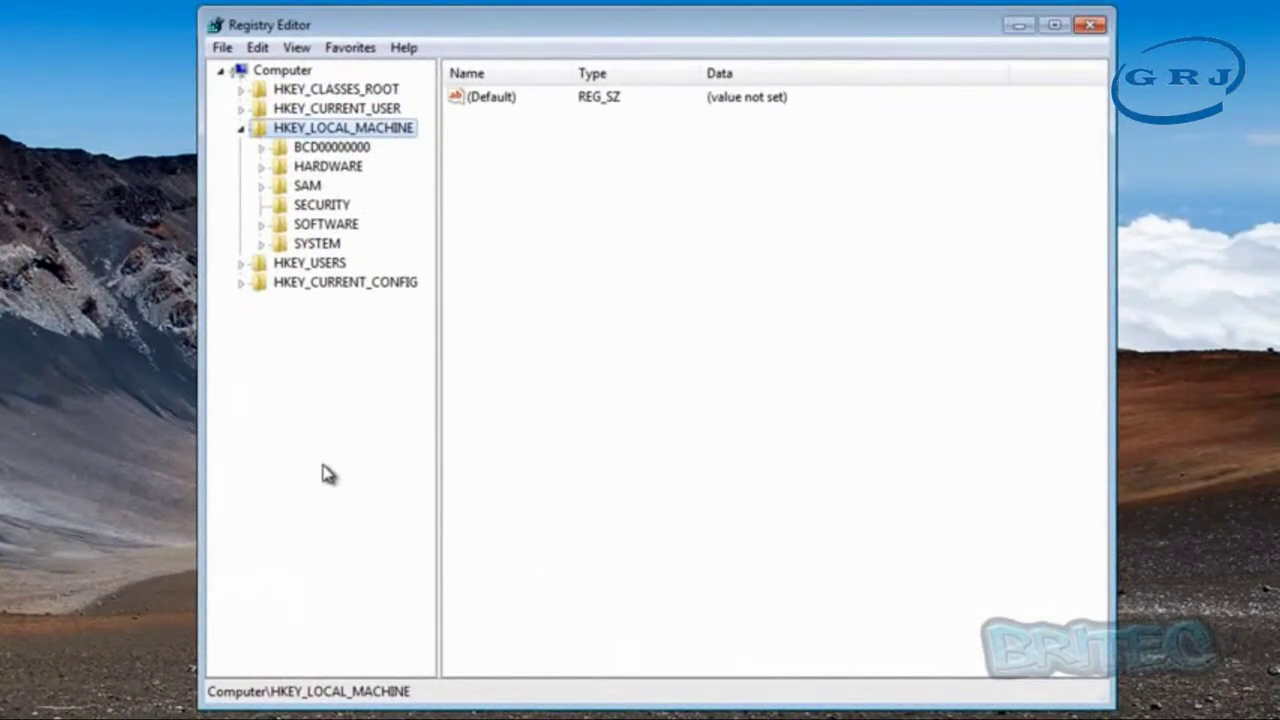
- Export the HKEY_LOCAL_MACHINE branch to the Documents folder as a registration file named backup
{"action": "left_click", "coordinate": [240, 128]}
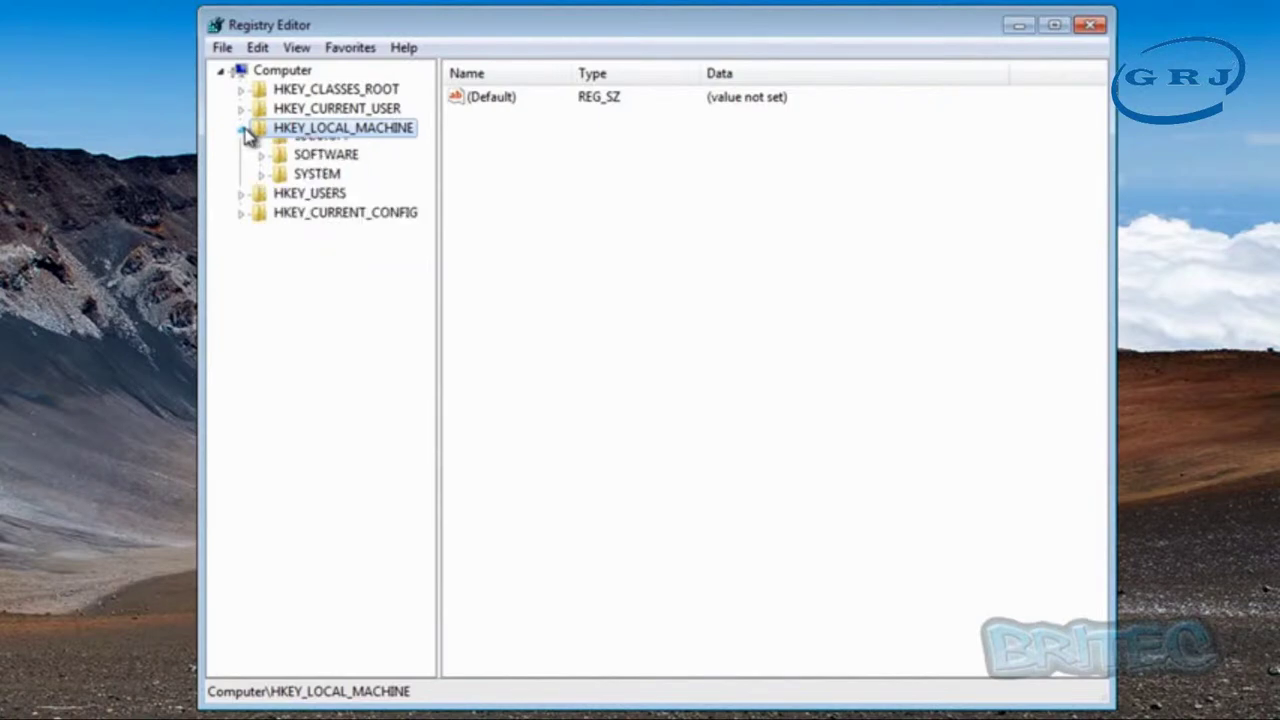
{"action": "left_click", "coordinate": [222, 48]}
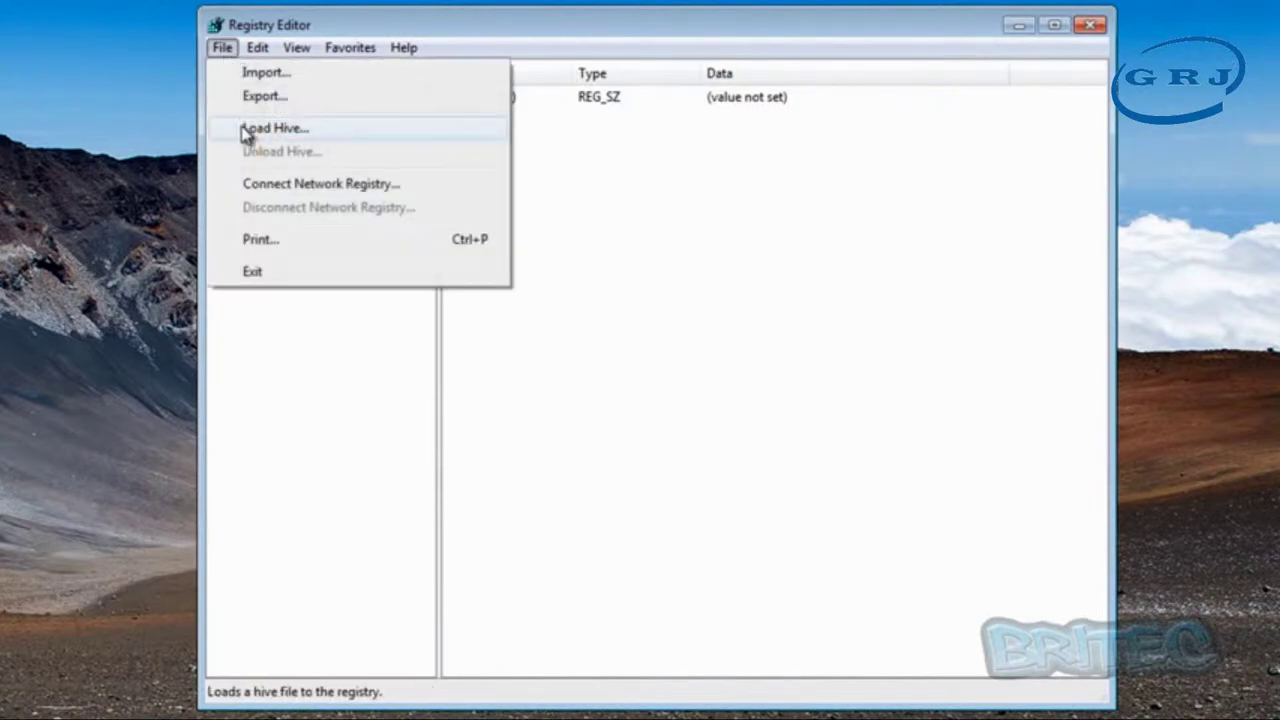
{"action": "left_click", "coordinate": [252, 97]}
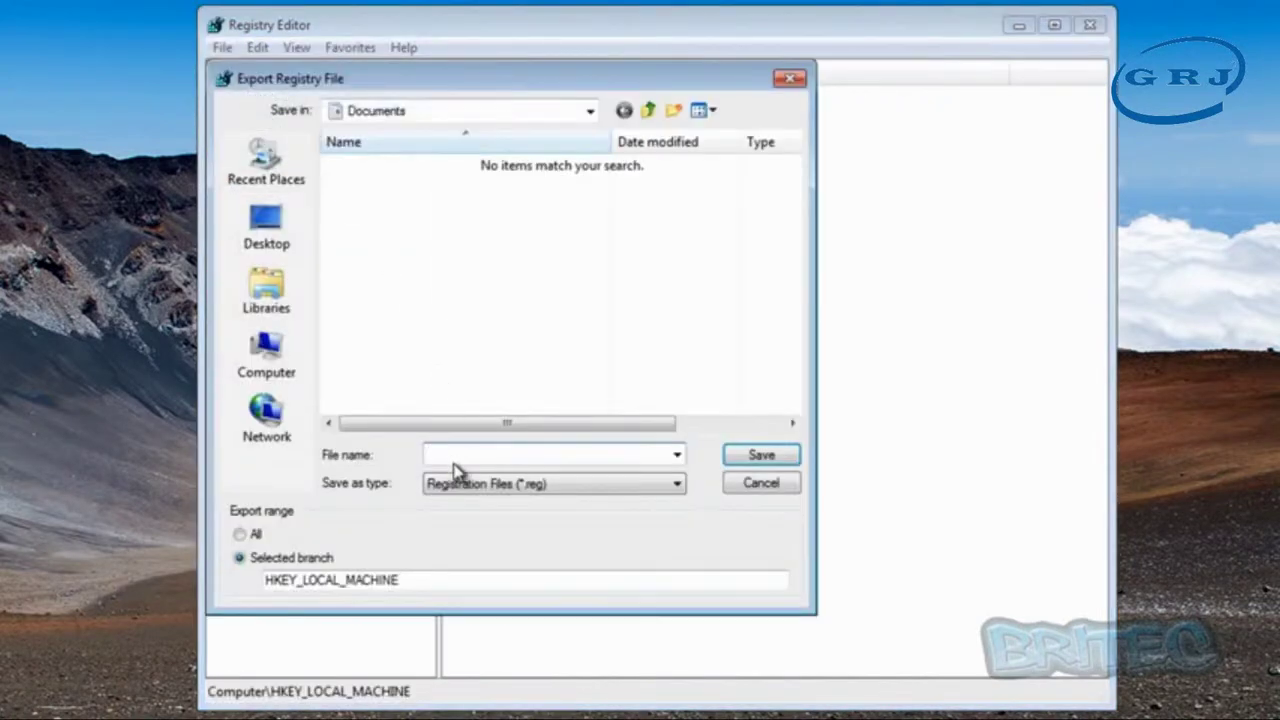
{"action": "type", "text": "backup"}
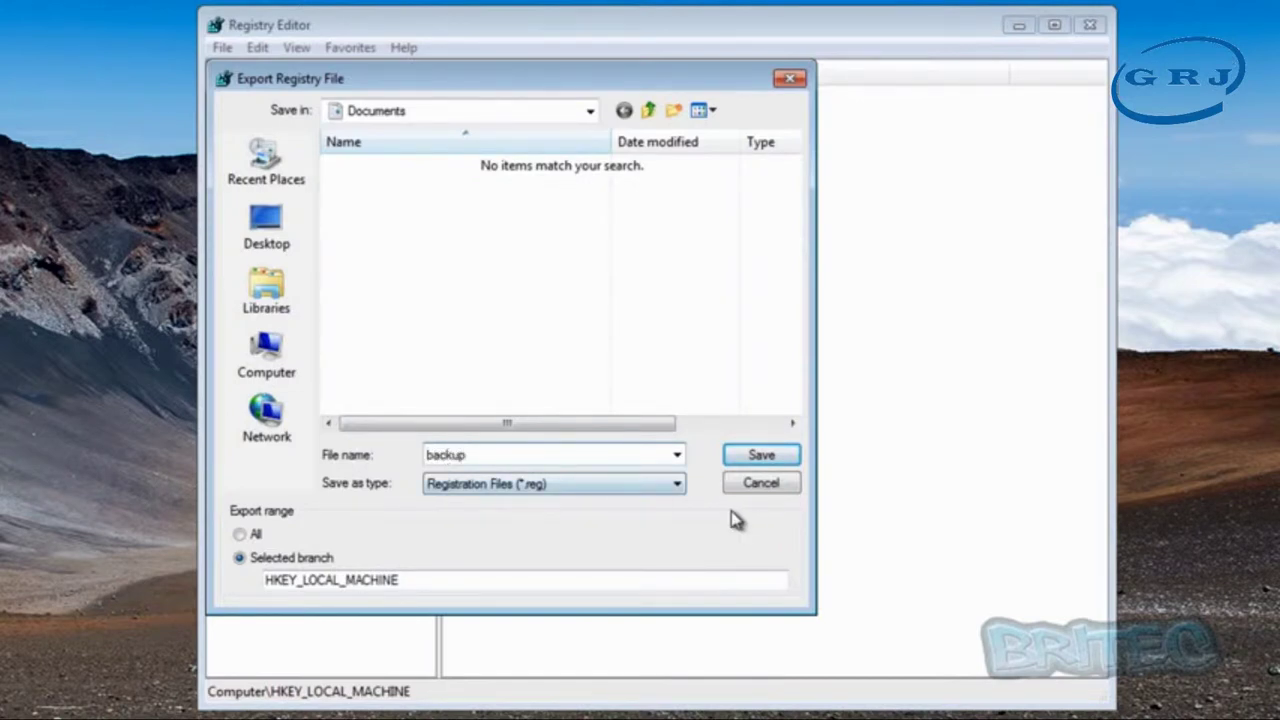
{"action": "left_click", "coordinate": [752, 460]}
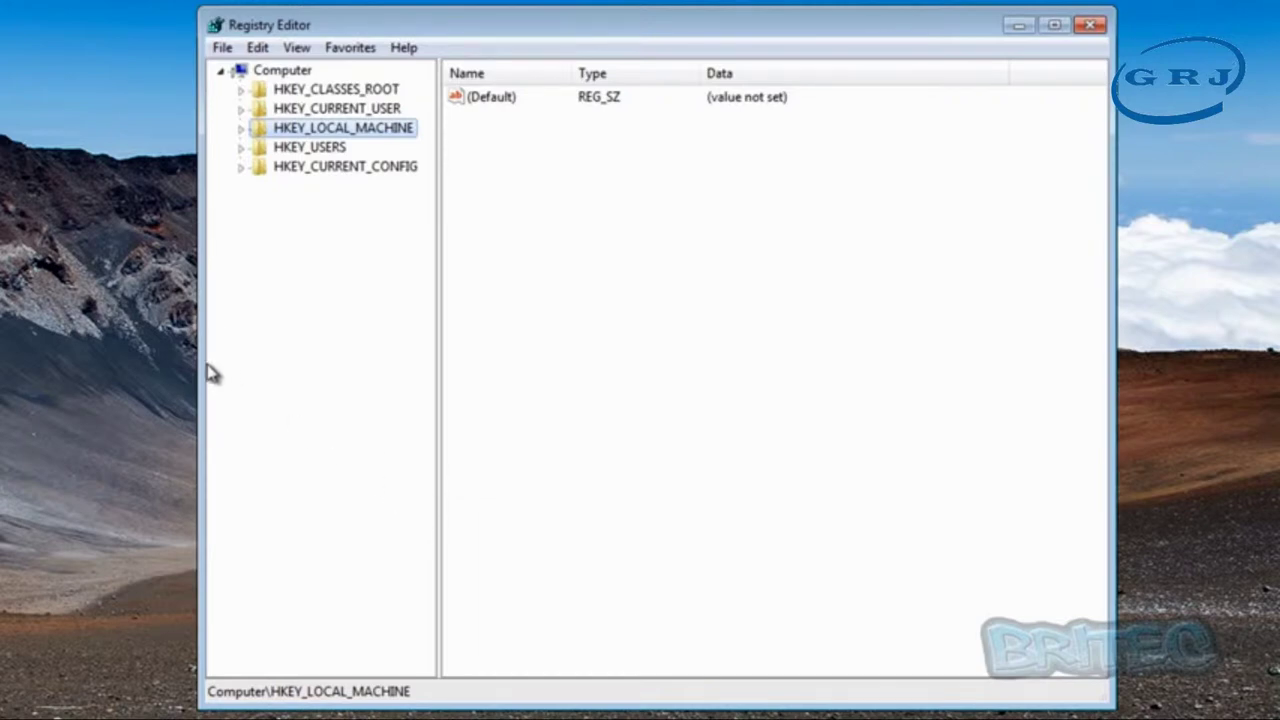
- Set the WaitToKillServiceTimeout value under HKEY_LOCAL_MACHINE\SYSTEM\CurrentControlSet\Control to 2000
{"action": "left_click", "coordinate": [243, 130]}
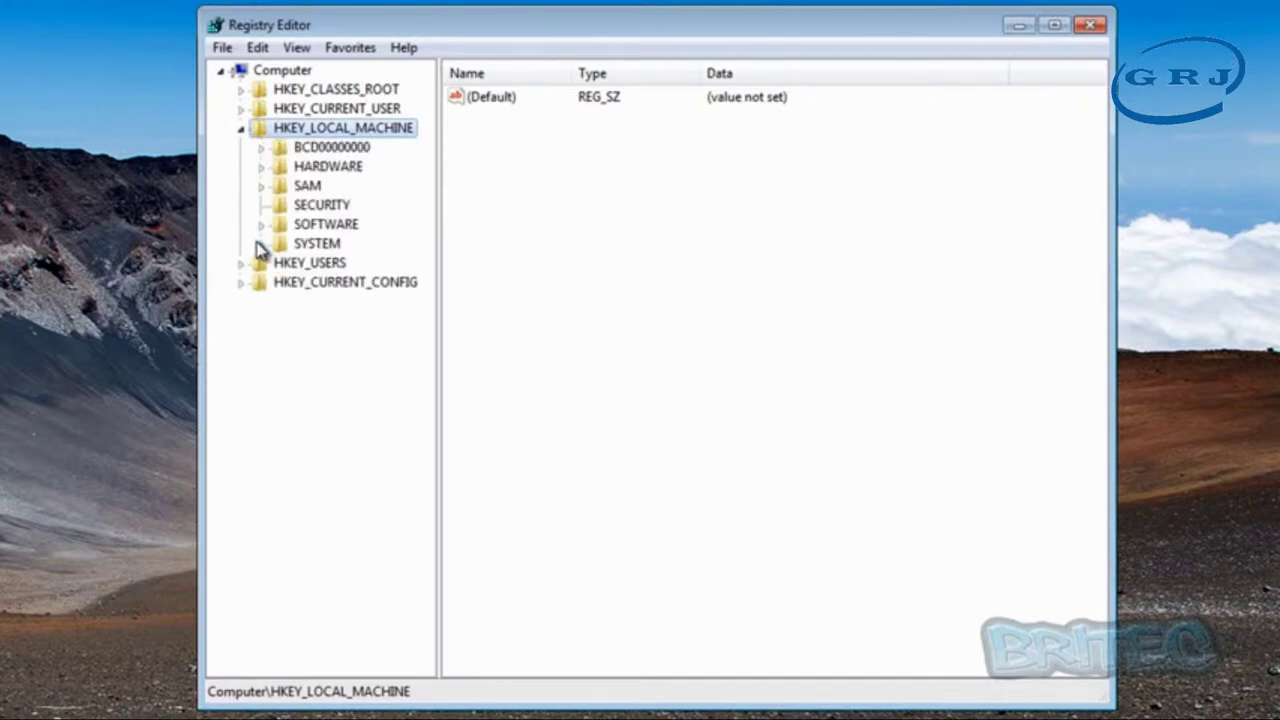
{"action": "left_click", "coordinate": [259, 244]}
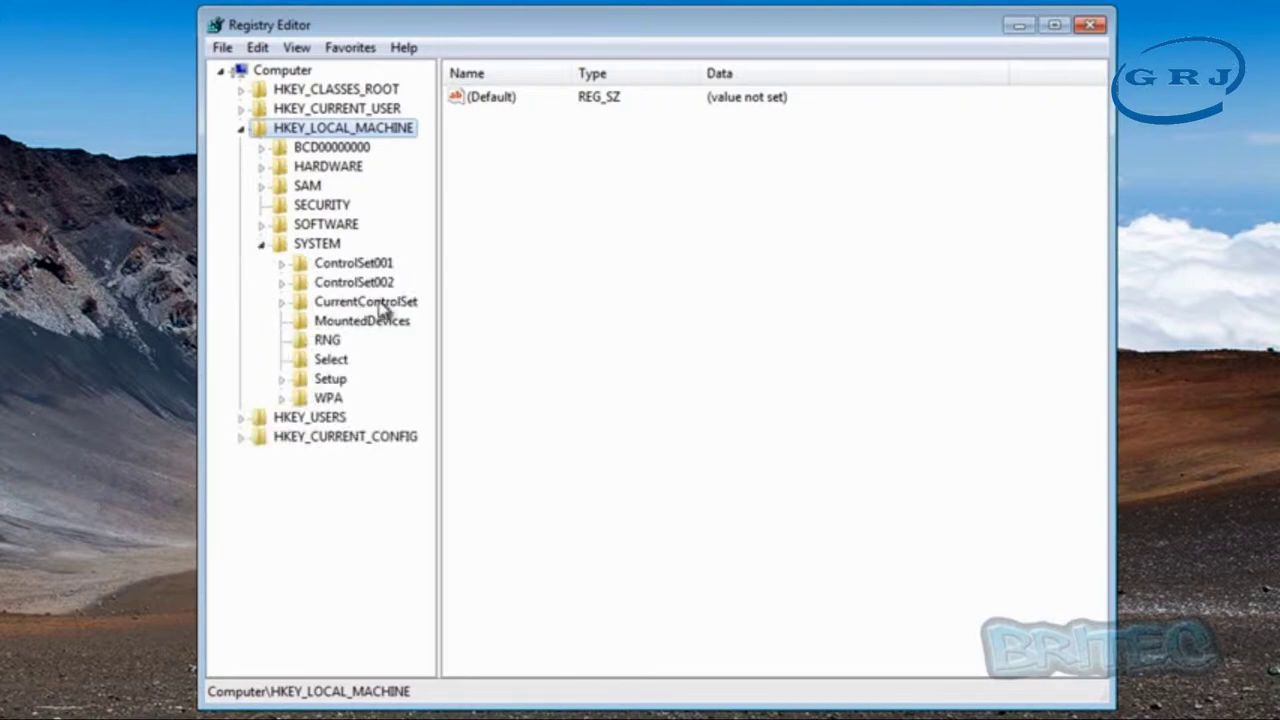
{"action": "left_click", "coordinate": [285, 306]}
{"action": "left_click", "coordinate": [352, 323]}
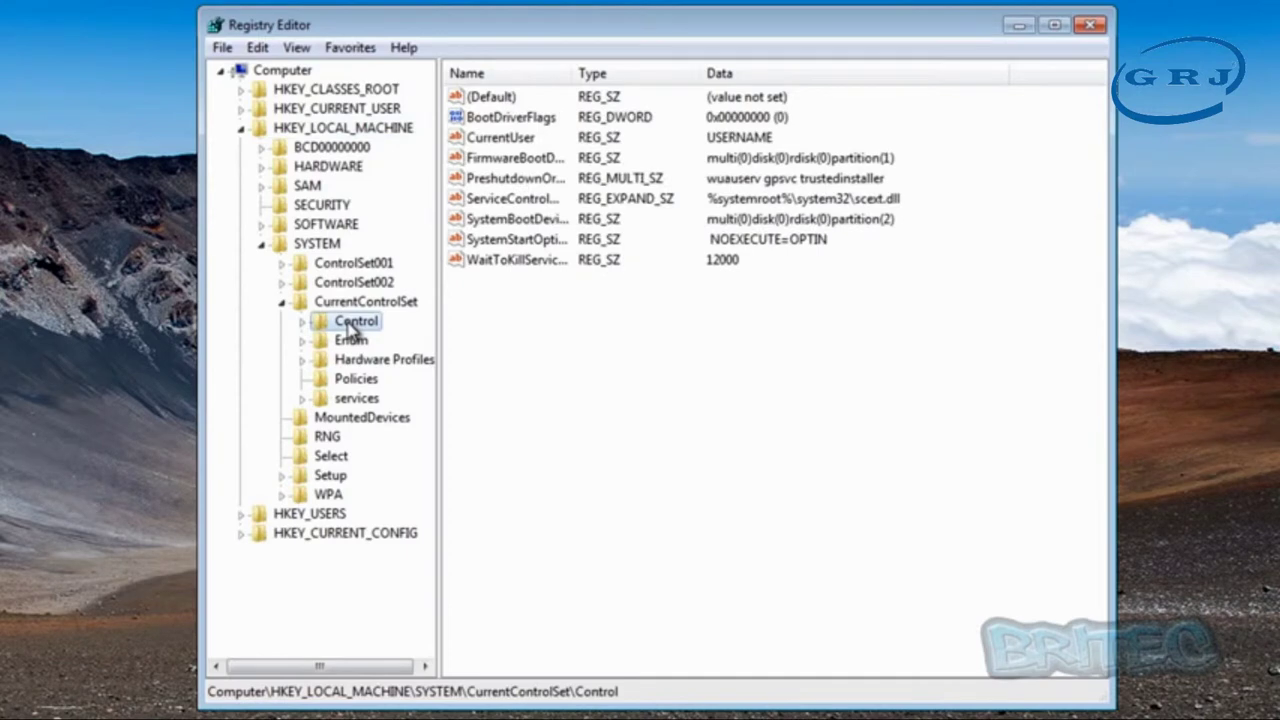
{"action": "double_click", "coordinate": [524, 263]}
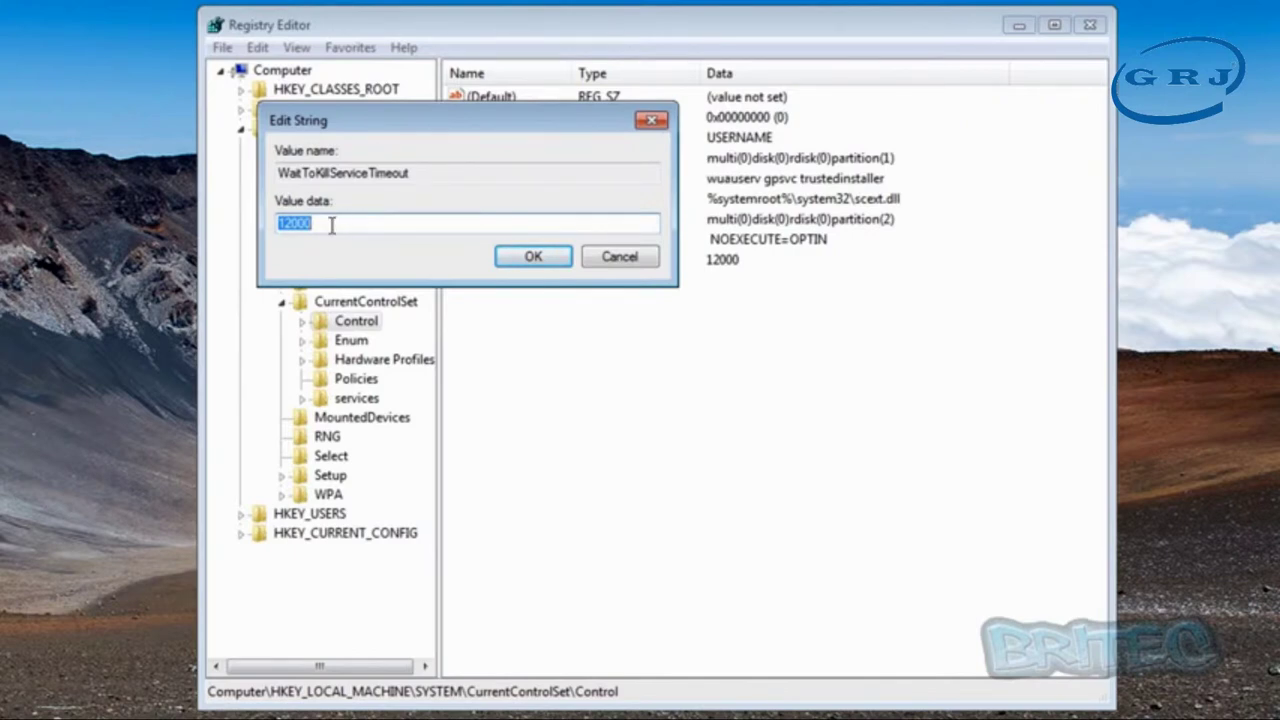
{"action": "type", "text": "2000"}
{"action": "left_click", "coordinate": [535, 257]}
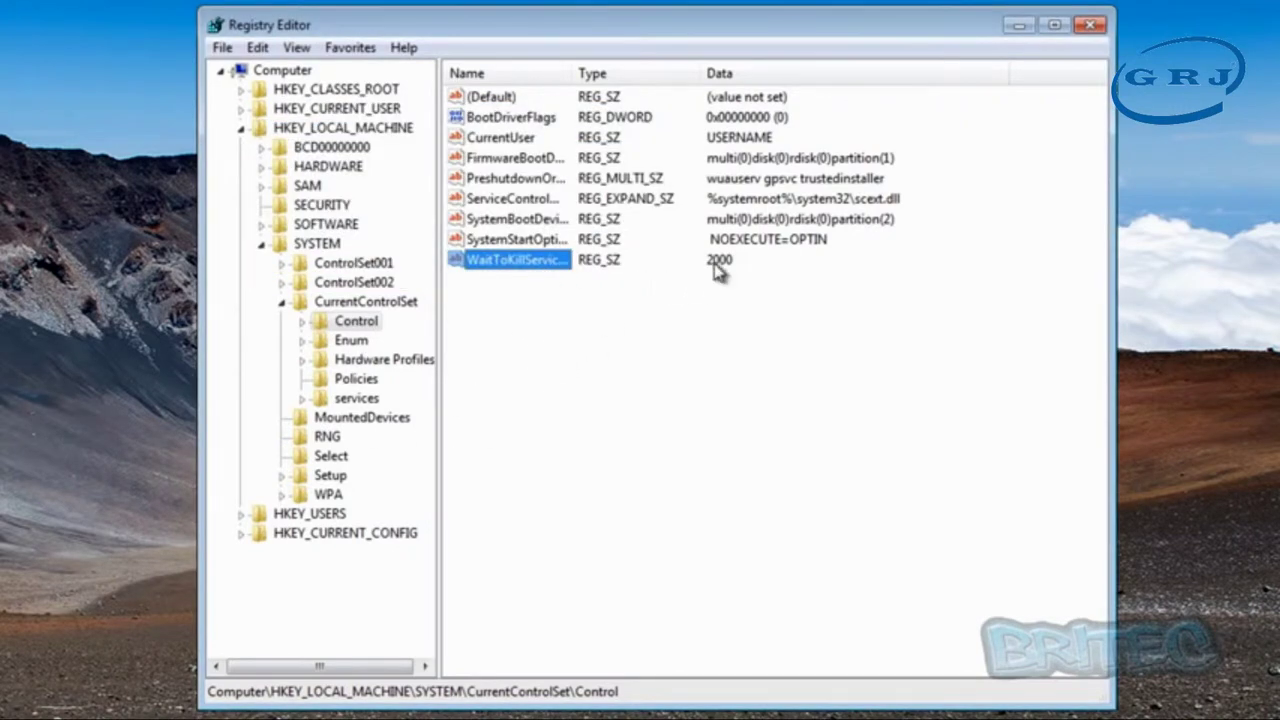
{"action": "left_click", "coordinate": [476, 262]}
- Collapse the HKEY_LOCAL_MACHINE branch and open the HKEY_CURRENT_USER\Control Panel\Desktop key
{"action": "left_click", "coordinate": [282, 301]}
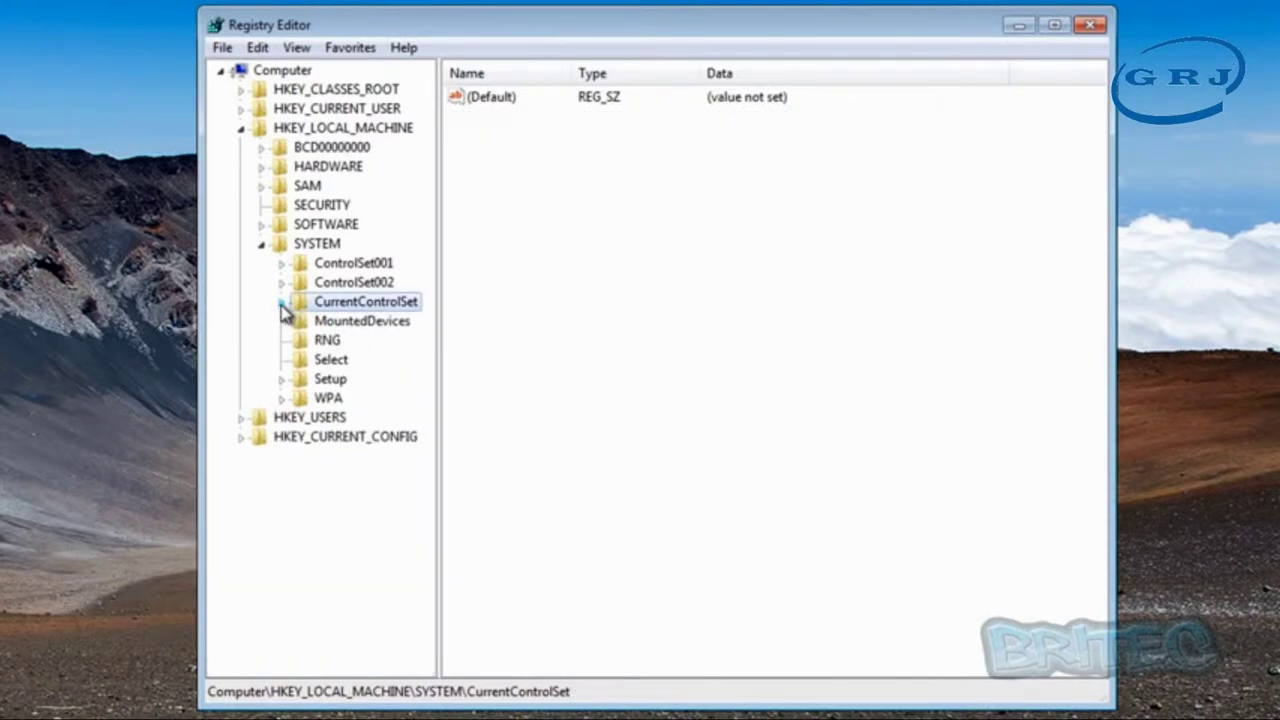
{"action": "left_click", "coordinate": [262, 244]}
{"action": "left_click", "coordinate": [241, 130]}
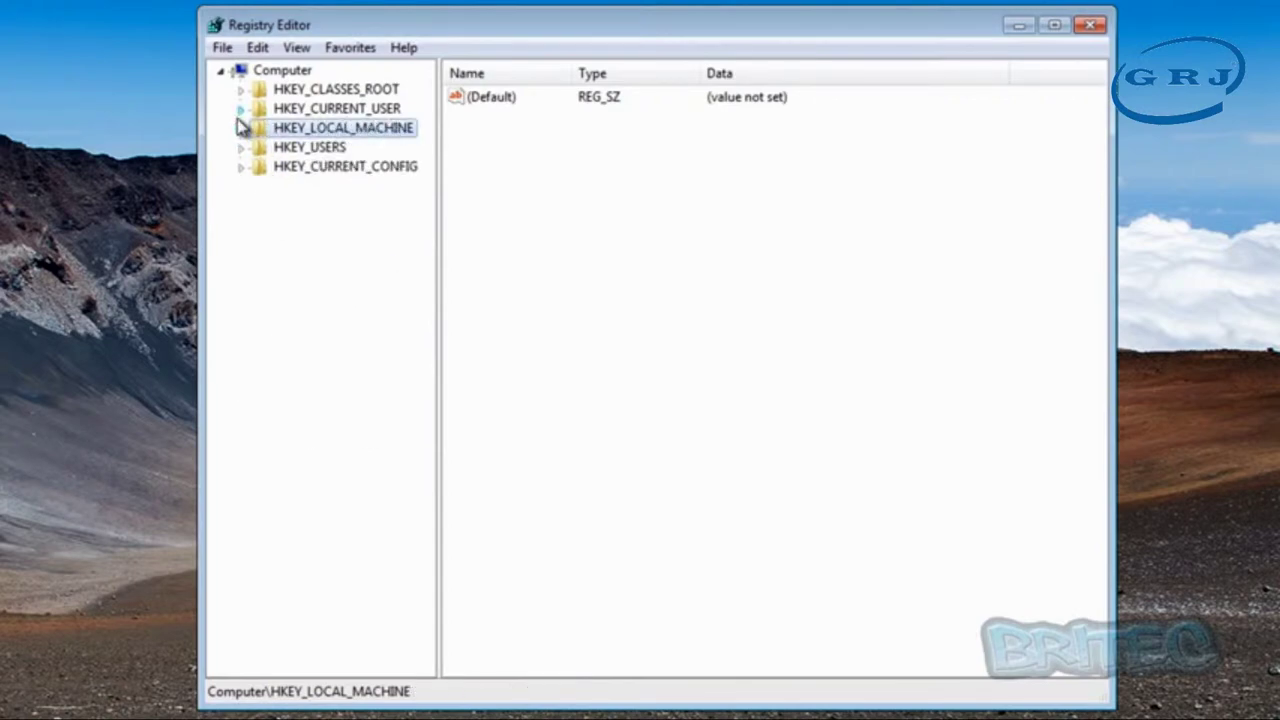
{"action": "left_click", "coordinate": [241, 110]}
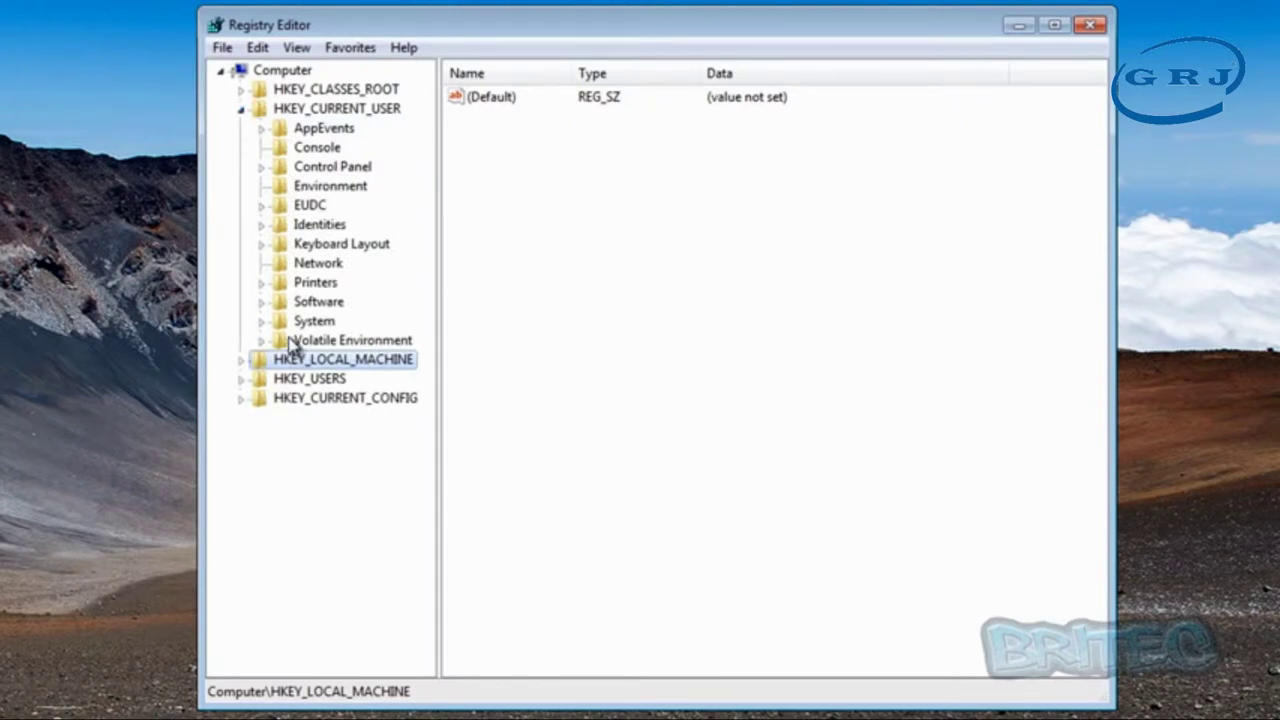
{"action": "left_click", "coordinate": [297, 171]}
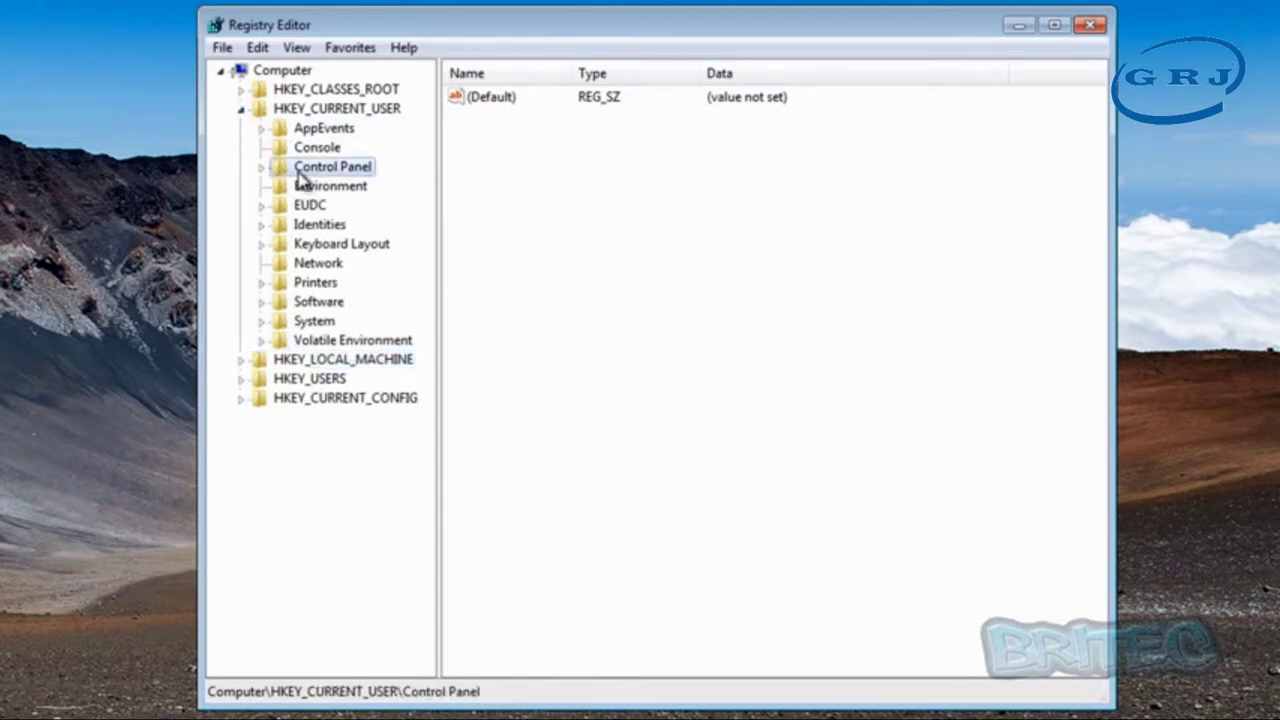
{"action": "left_click", "coordinate": [261, 168]}
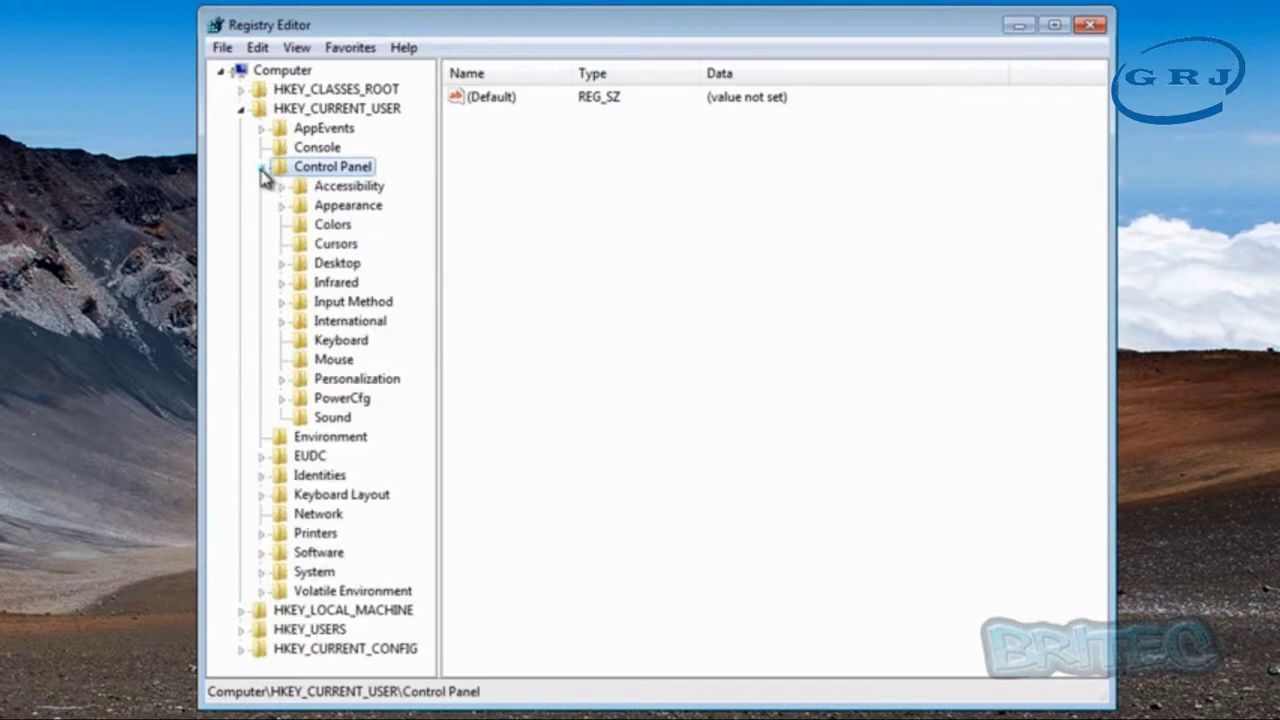
{"action": "left_click", "coordinate": [340, 263]}
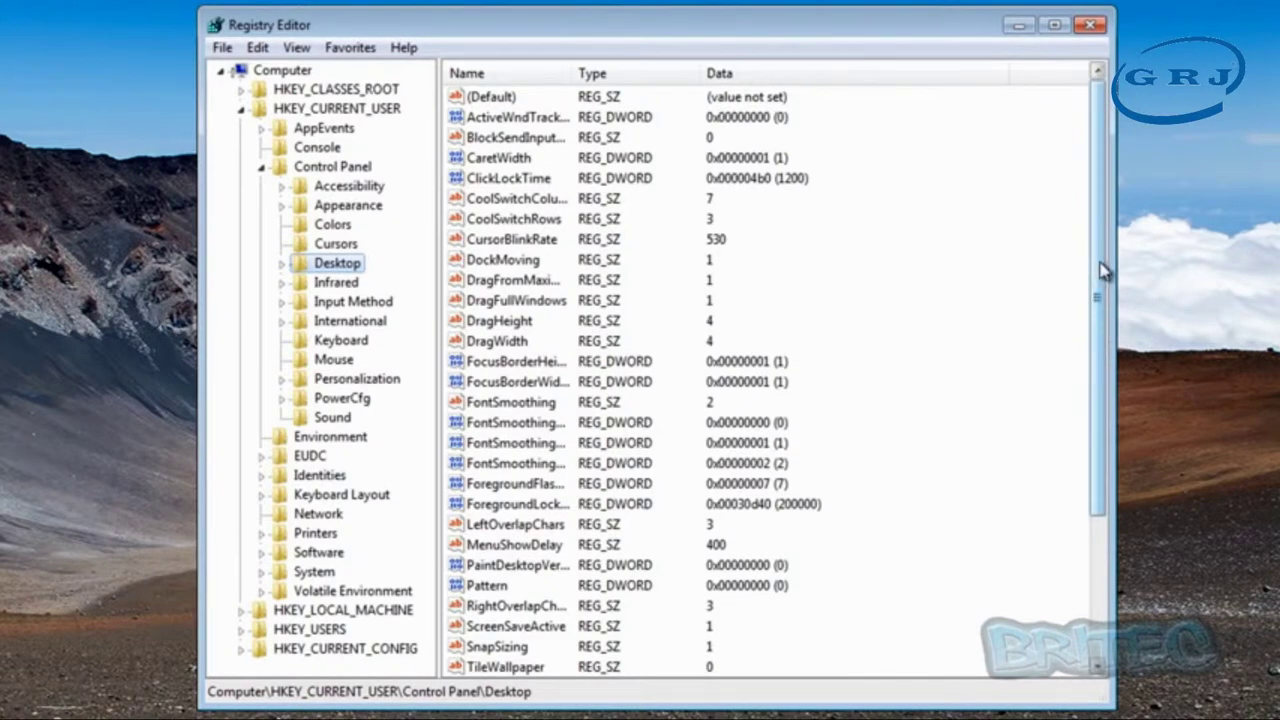
- Create a new string value named WaitToKillAppTimeout in the Desktop key
{"action": "left_click_drag", "start_coordinate": [1100, 270], "coordinate": [1122, 452]}
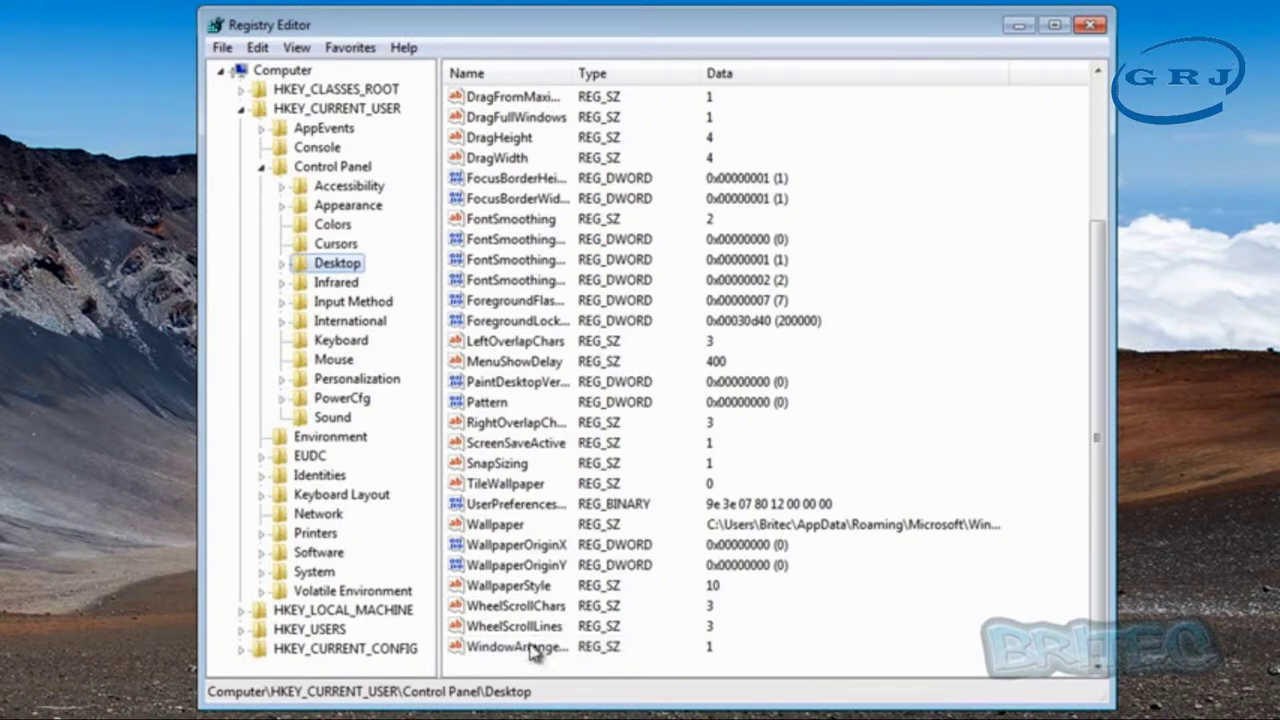
{"action": "right_click", "coordinate": [497, 670]}
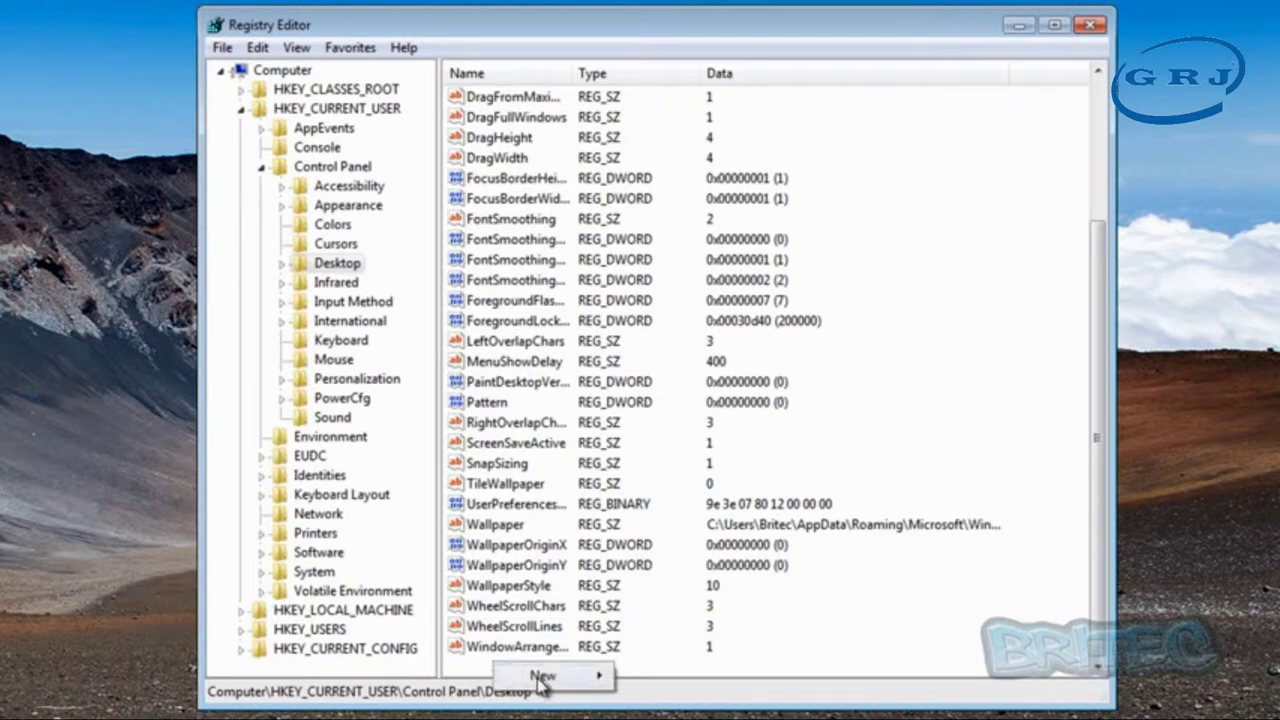
{"action": "mouse_move", "coordinate": [550, 683]}
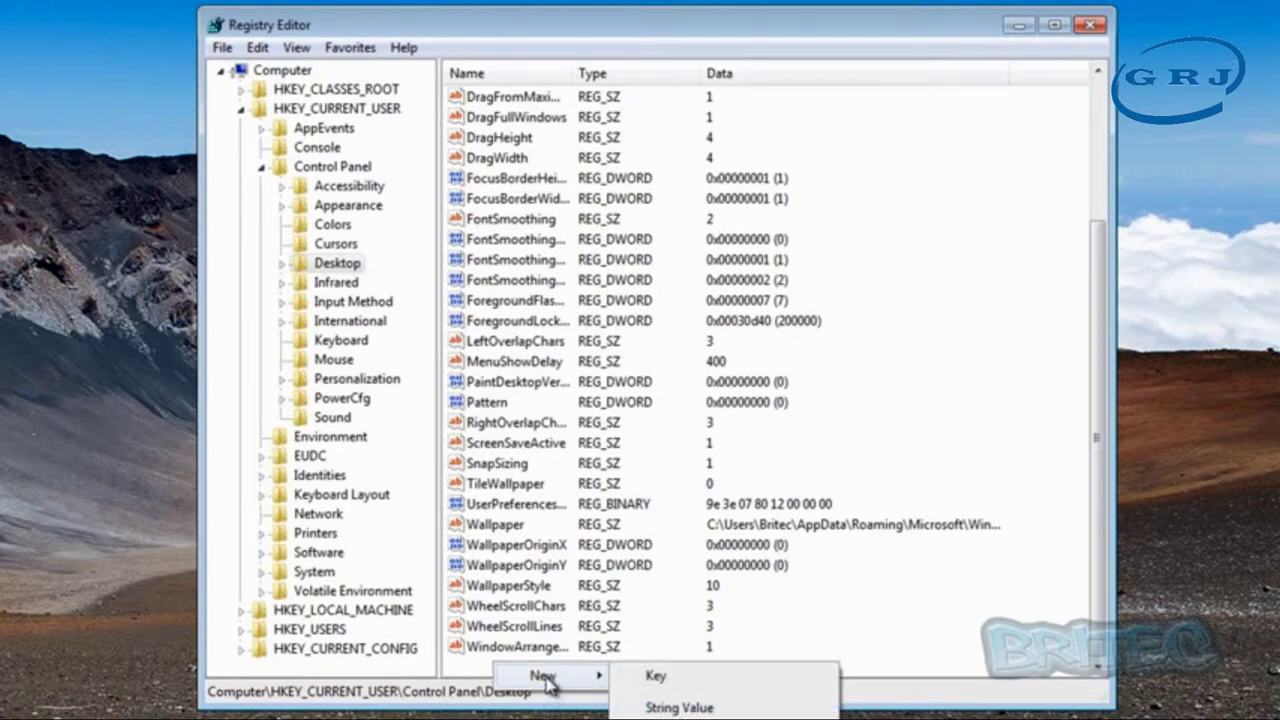
{"action": "left_click", "coordinate": [697, 707]}
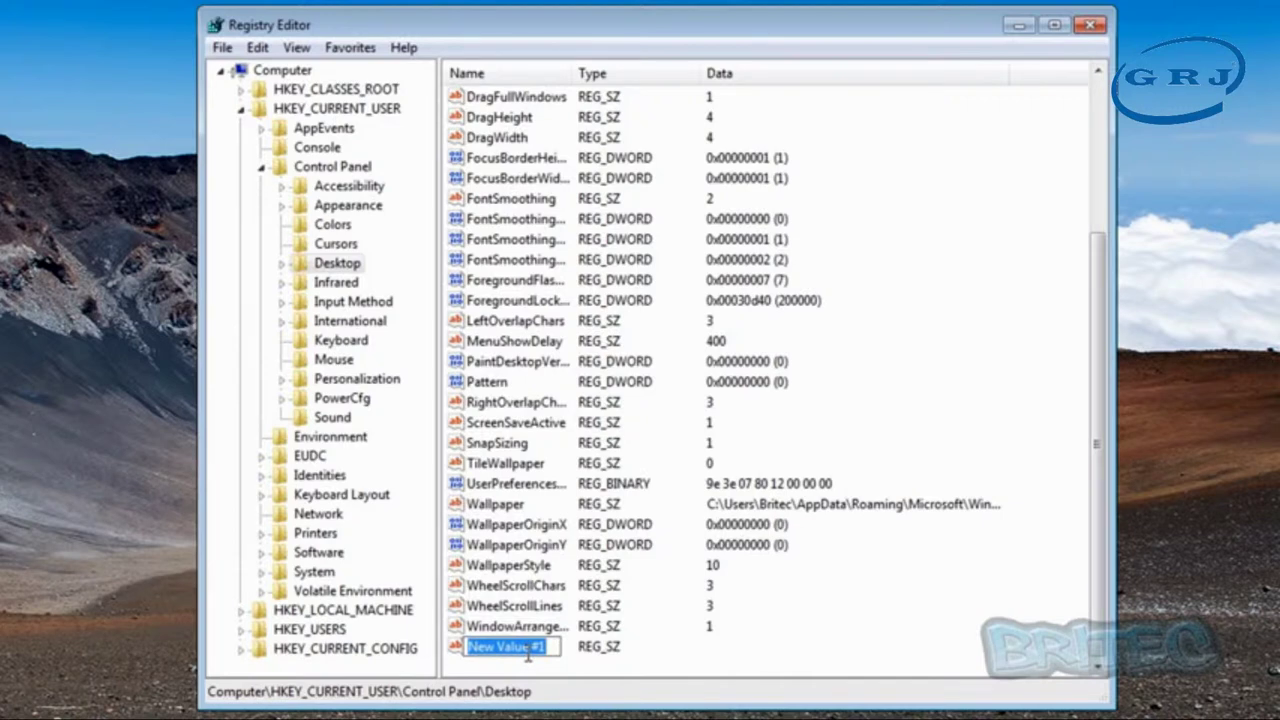
{"action": "type", "text": "Wait"}
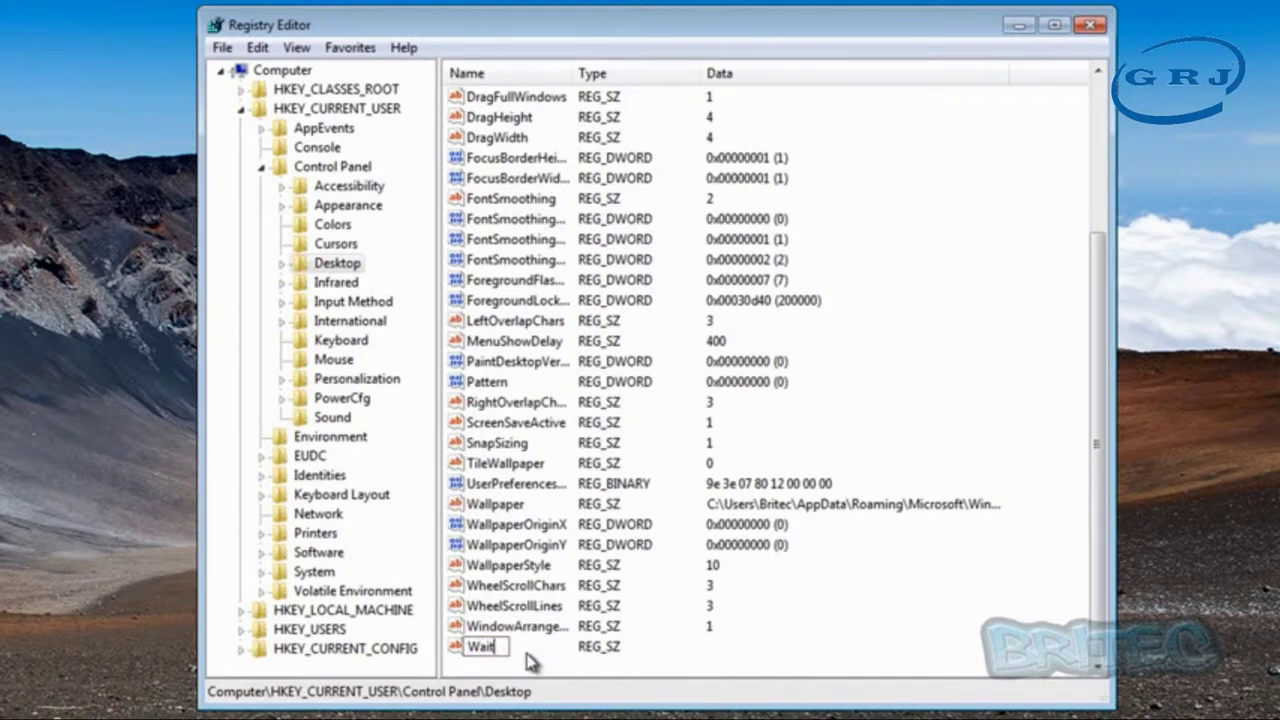
{"action": "type", "text": "ToKill"}
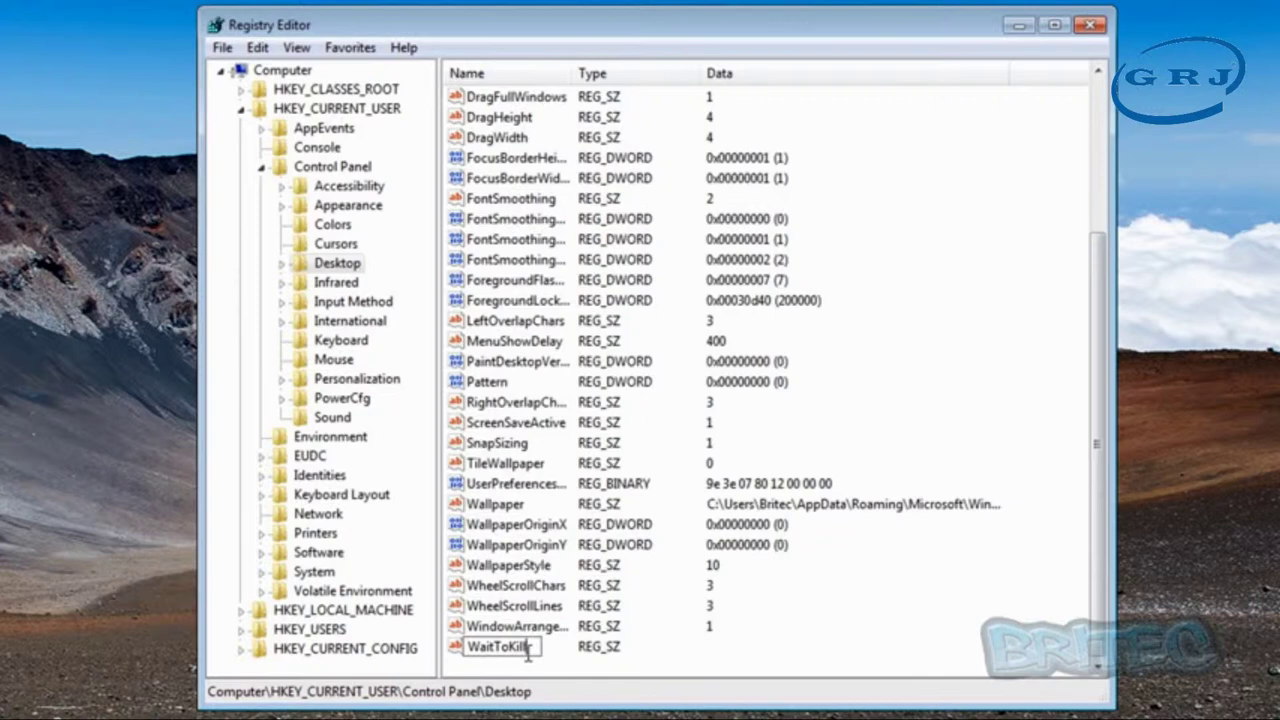
{"action": "type", "text": "AppTime"}
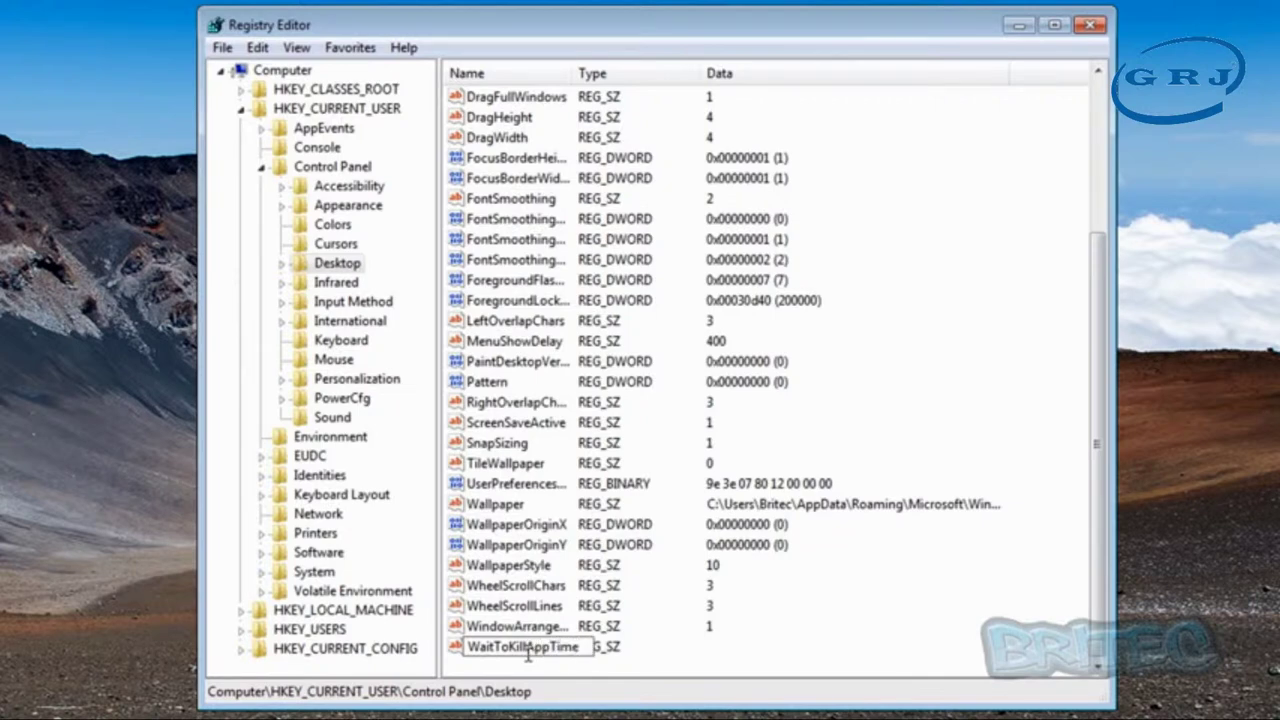
{"action": "type", "text": "out"}
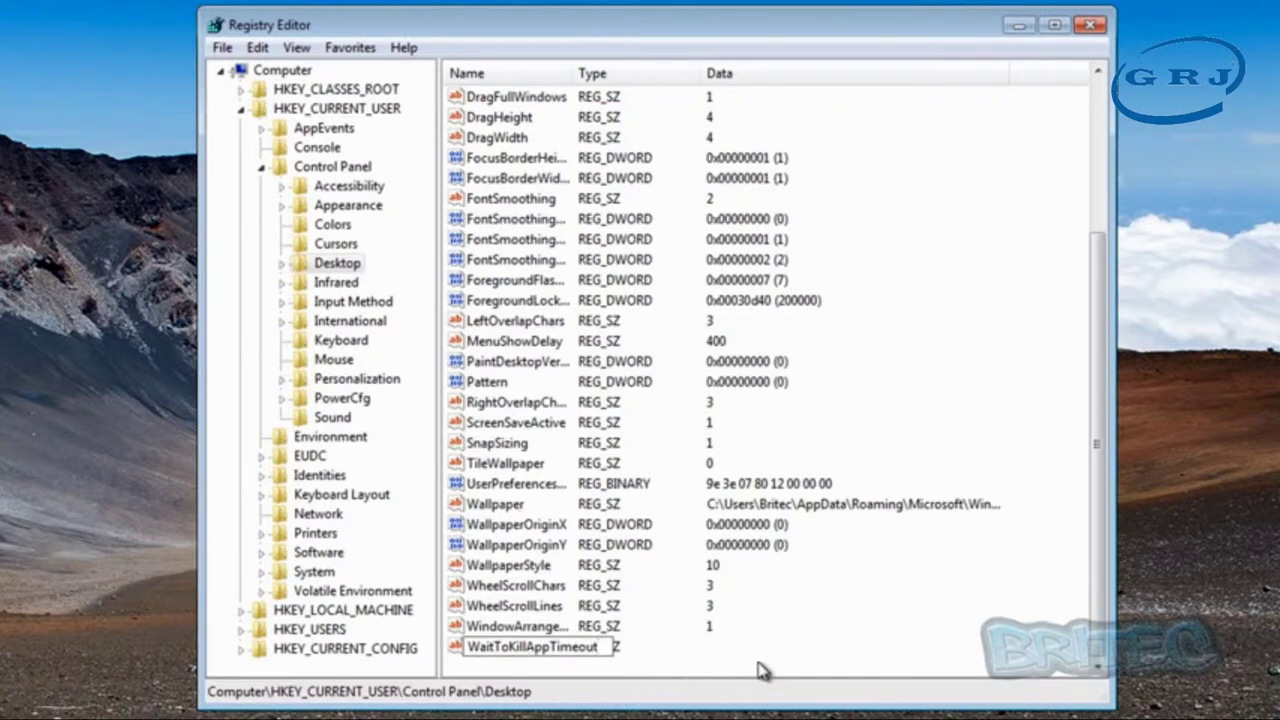
{"action": "key", "text": "Return"}
- Set the WaitToKillAppTimeout value data to 2000 and close Registry Editor
{"action": "double_click", "coordinate": [524, 648]}
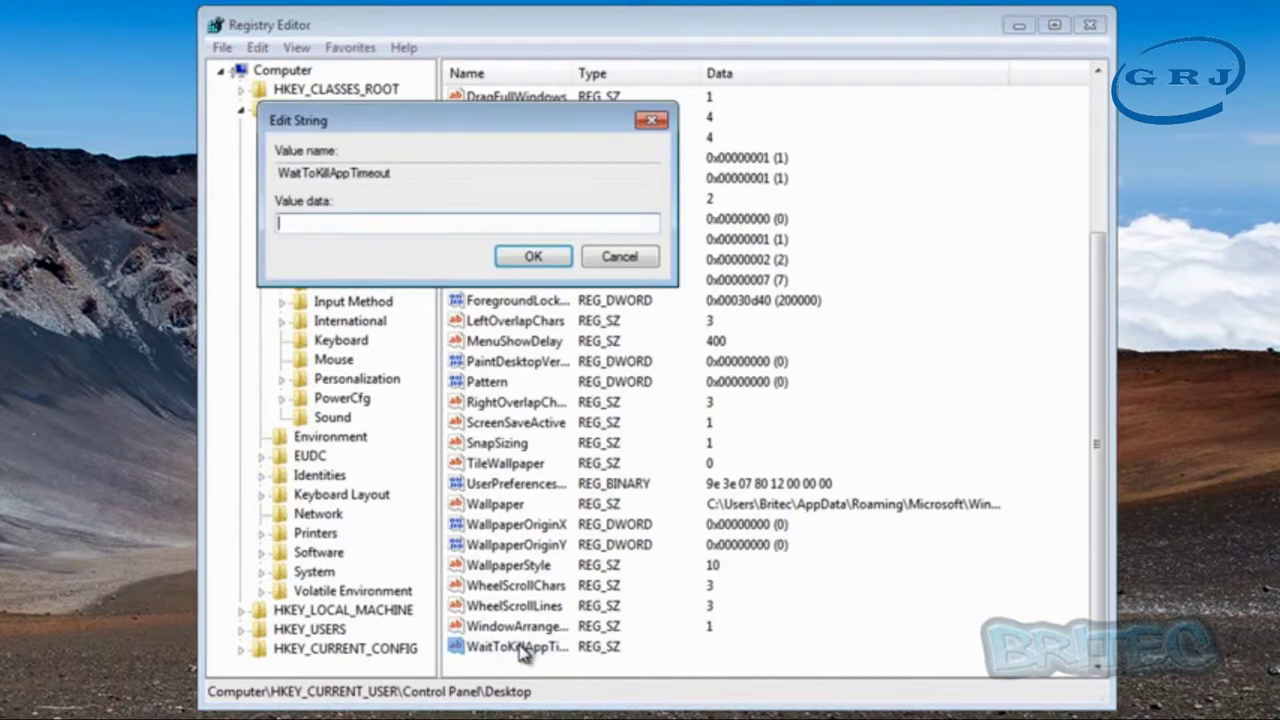
{"action": "type", "text": "2000"}
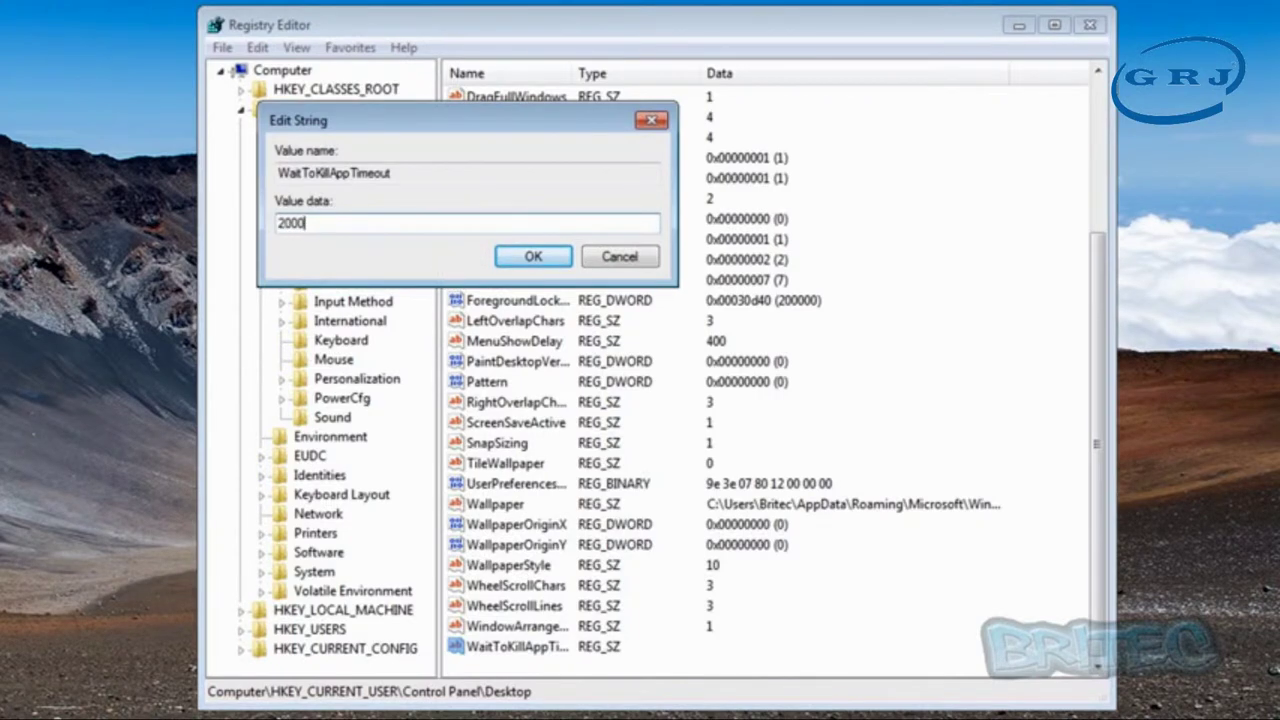
{"action": "left_click", "coordinate": [535, 258]}
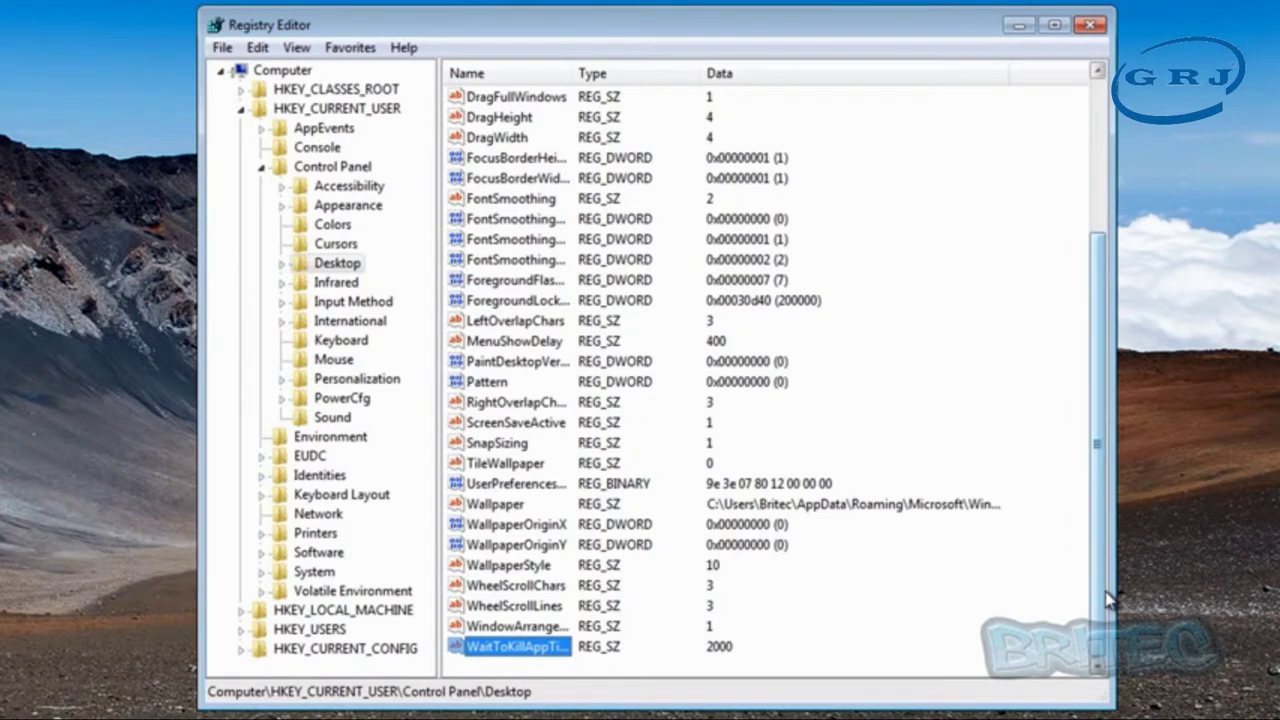
{"action": "left_click_drag", "start_coordinate": [1108, 598], "coordinate": [1088, 377]}
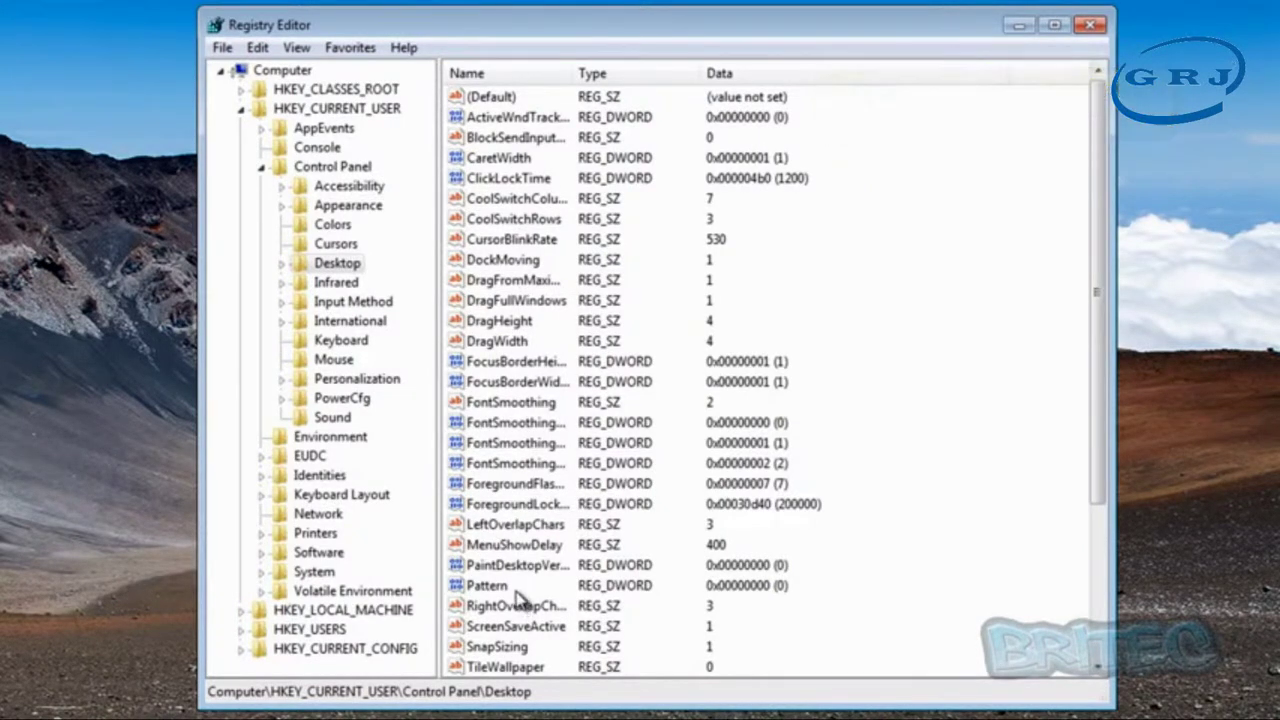
{"action": "left_click", "coordinate": [1090, 24]}
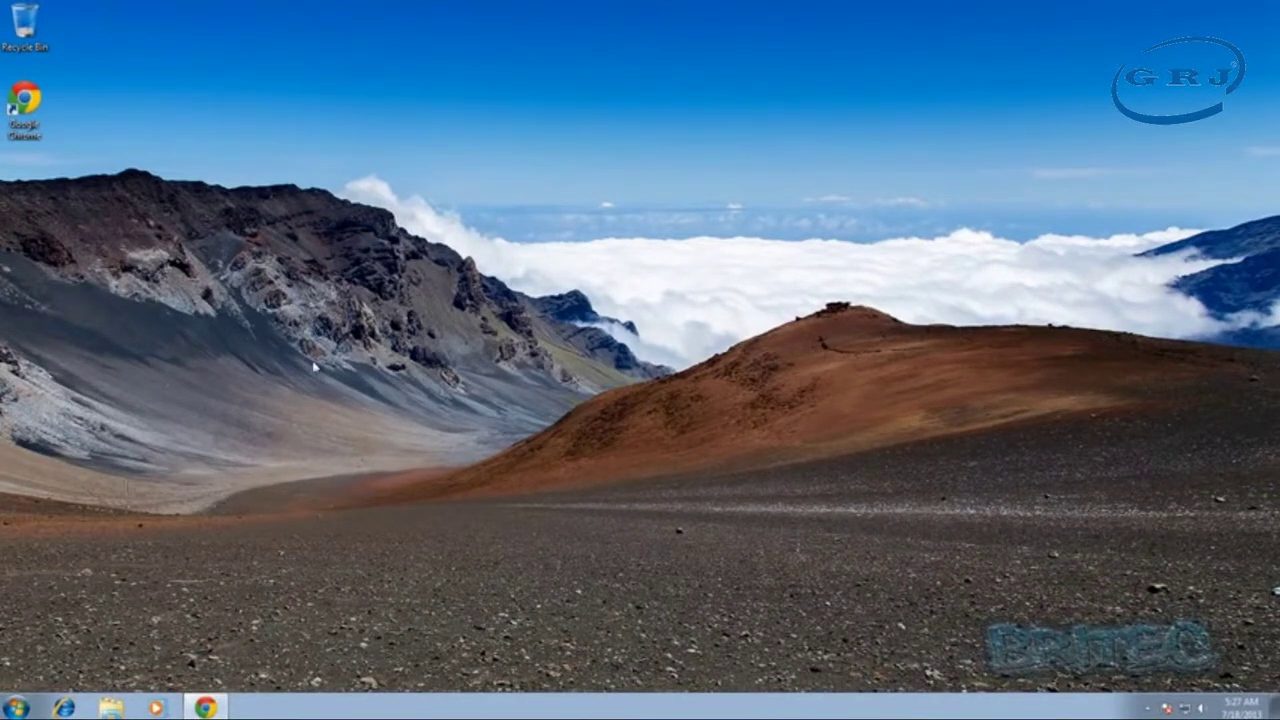
- Create a desktop shortcut named shutdown that runs Shutdown.exe -s -t 00 -f
{"action": "right_click", "coordinate": [345, 341]}
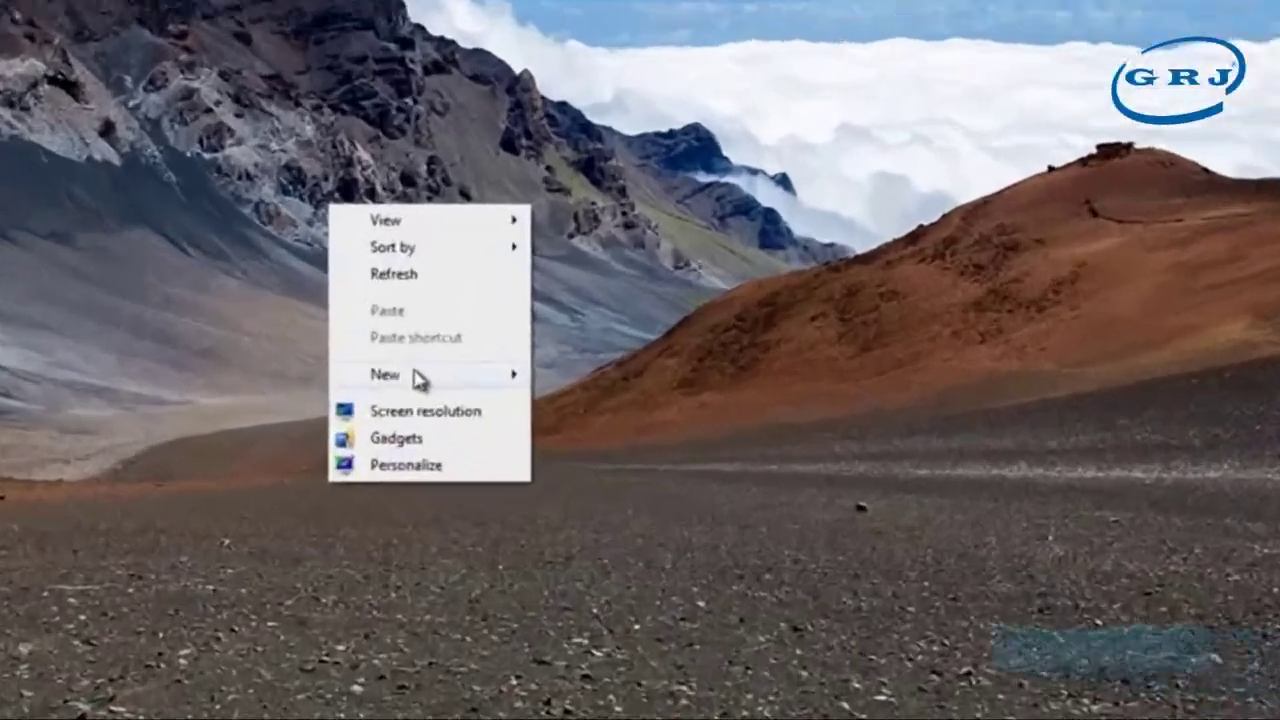
{"action": "mouse_move", "coordinate": [401, 445]}
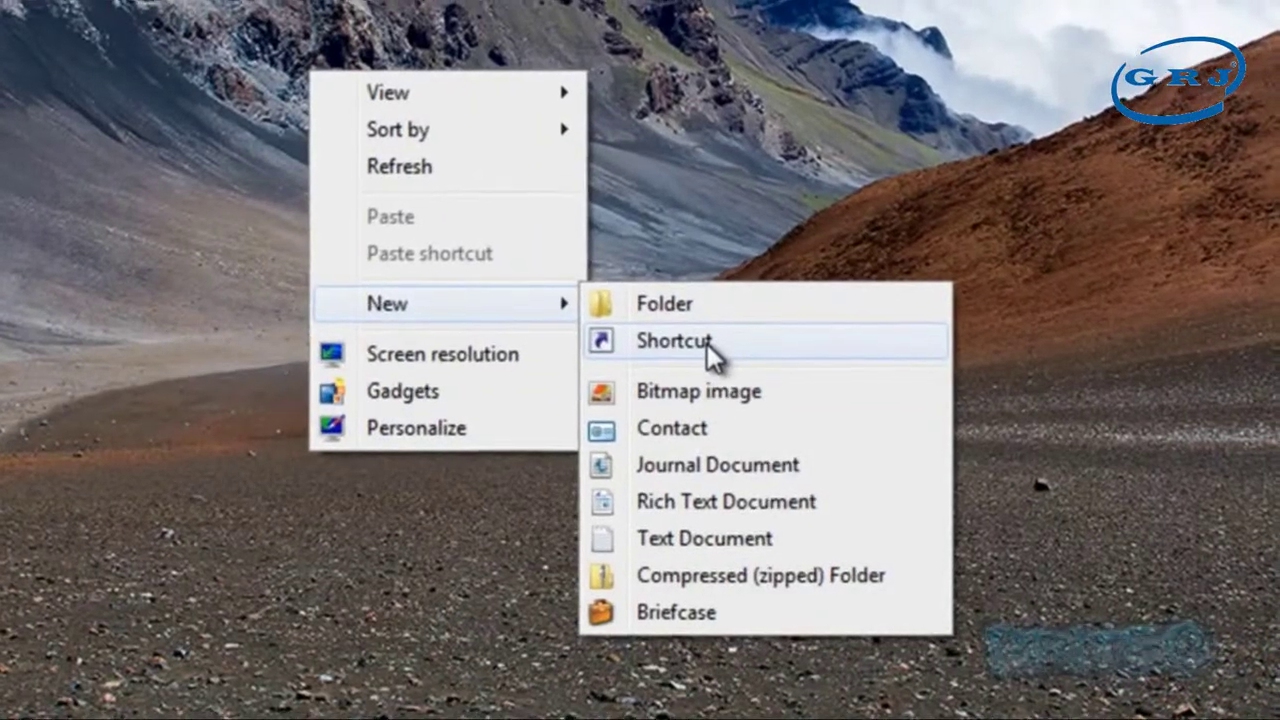
{"action": "left_click", "coordinate": [709, 341]}
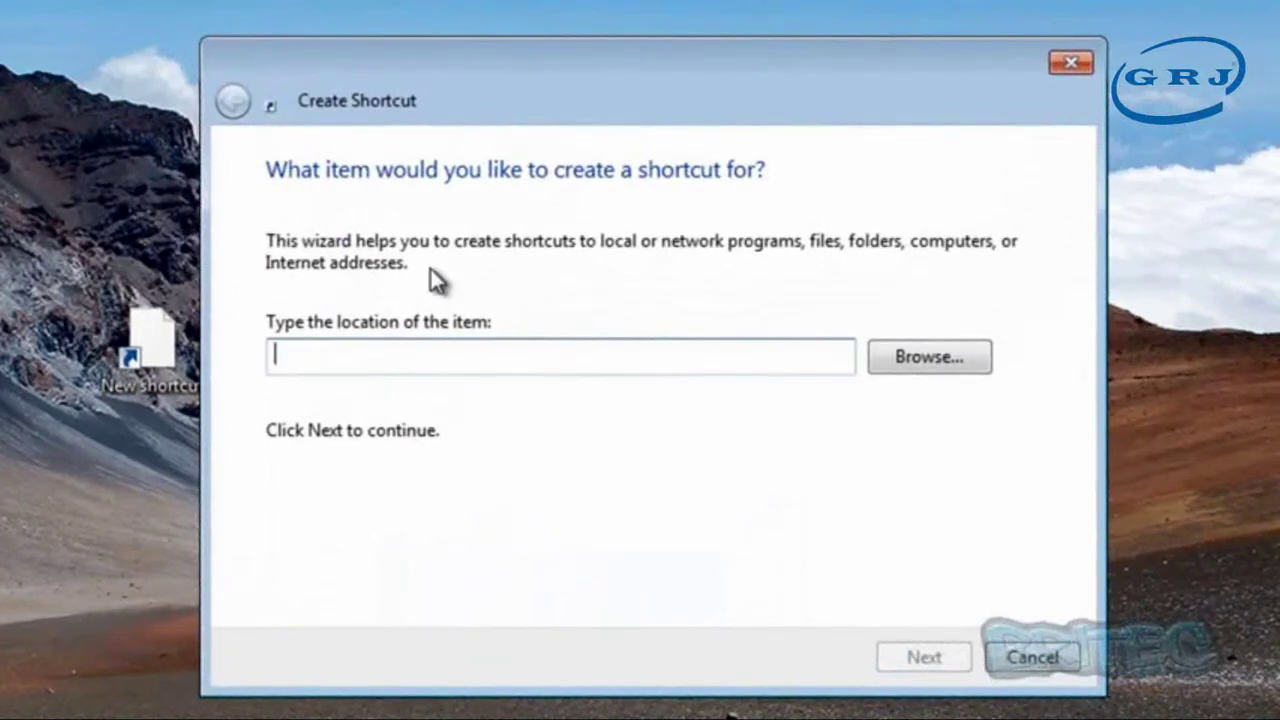
{"action": "type", "text": "shut"}
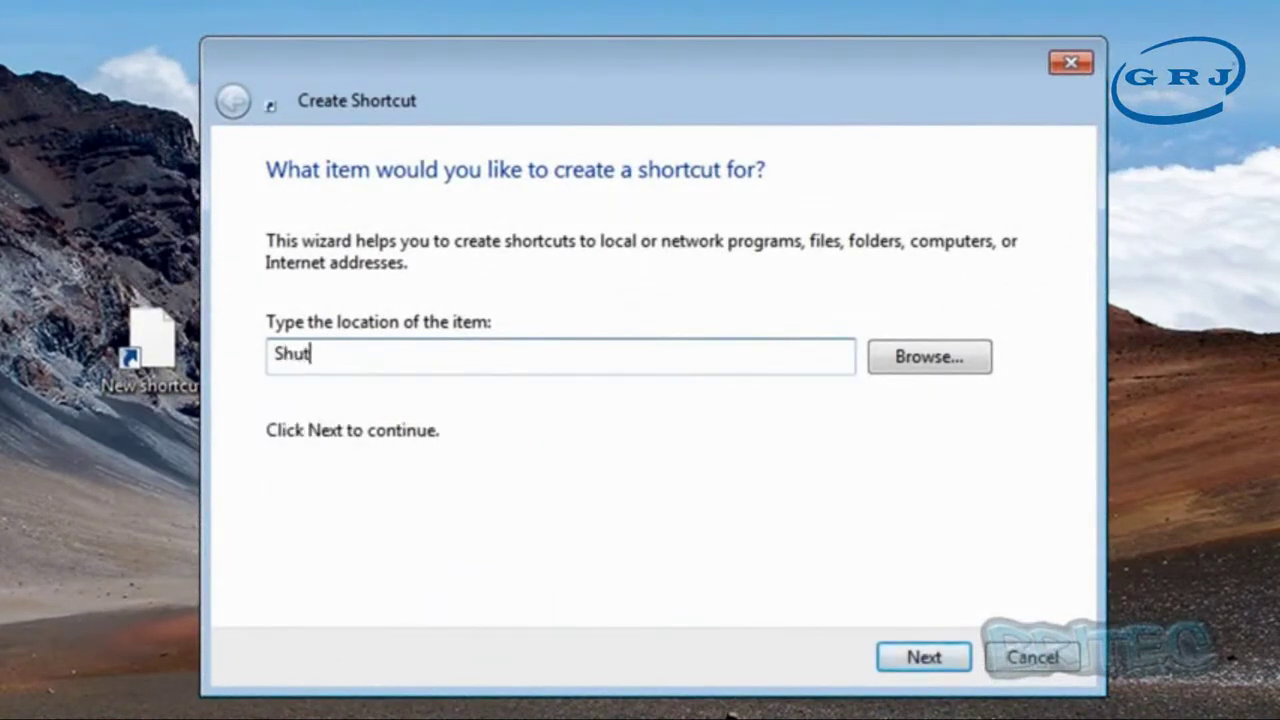
{"action": "type", "text": "down.ex"}
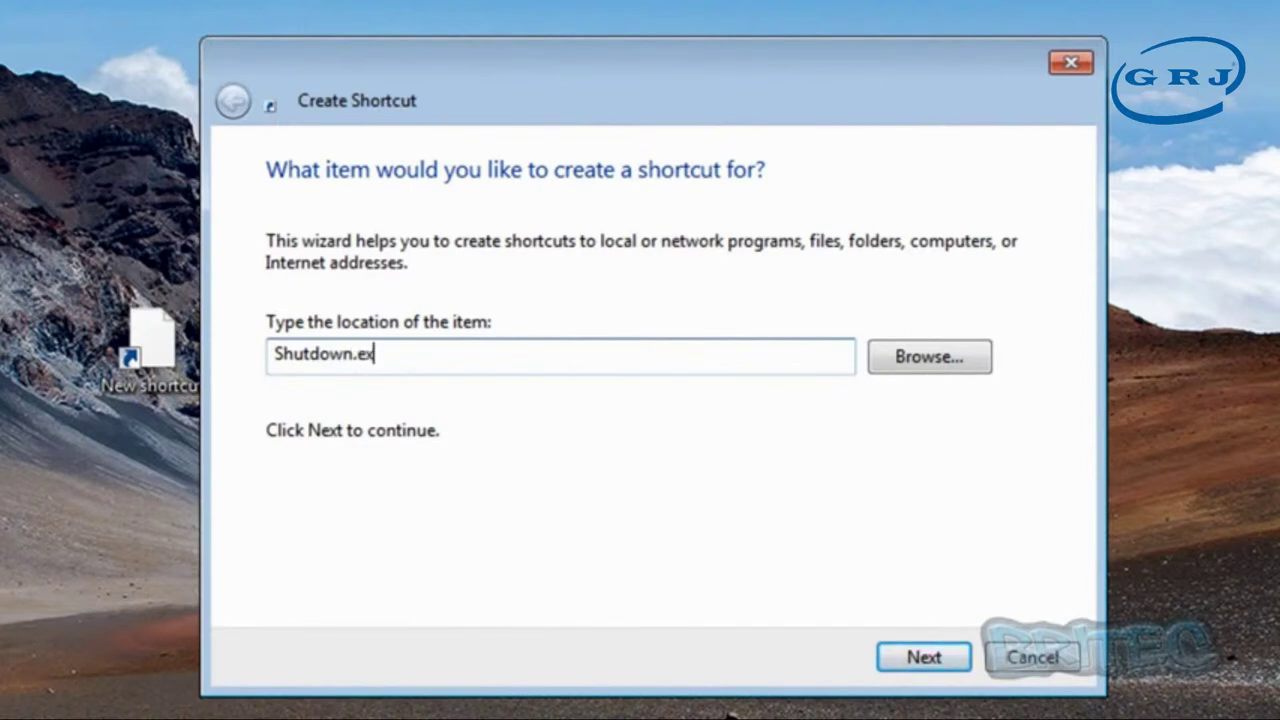
{"action": "type", "text": "e -s -t 00"}
{"action": "type", "text": "-f"}
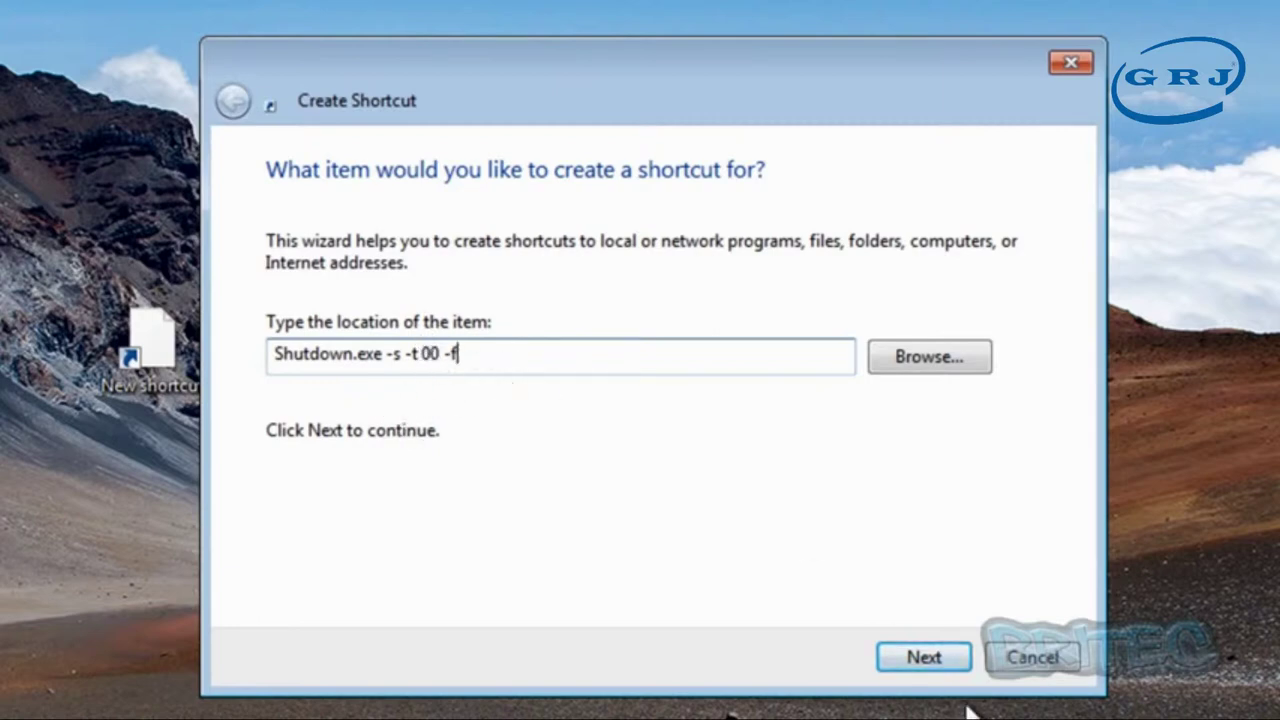
{"action": "left_click", "coordinate": [926, 661]}
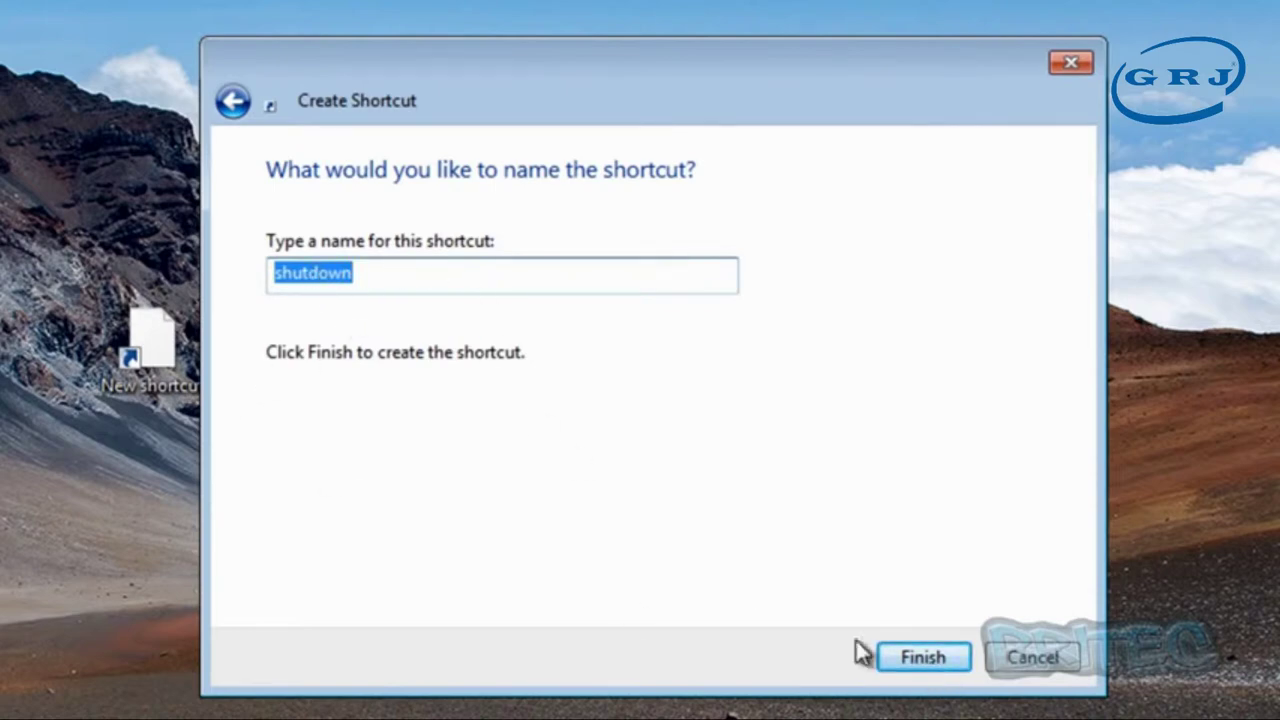
{"action": "left_click", "coordinate": [946, 656]}
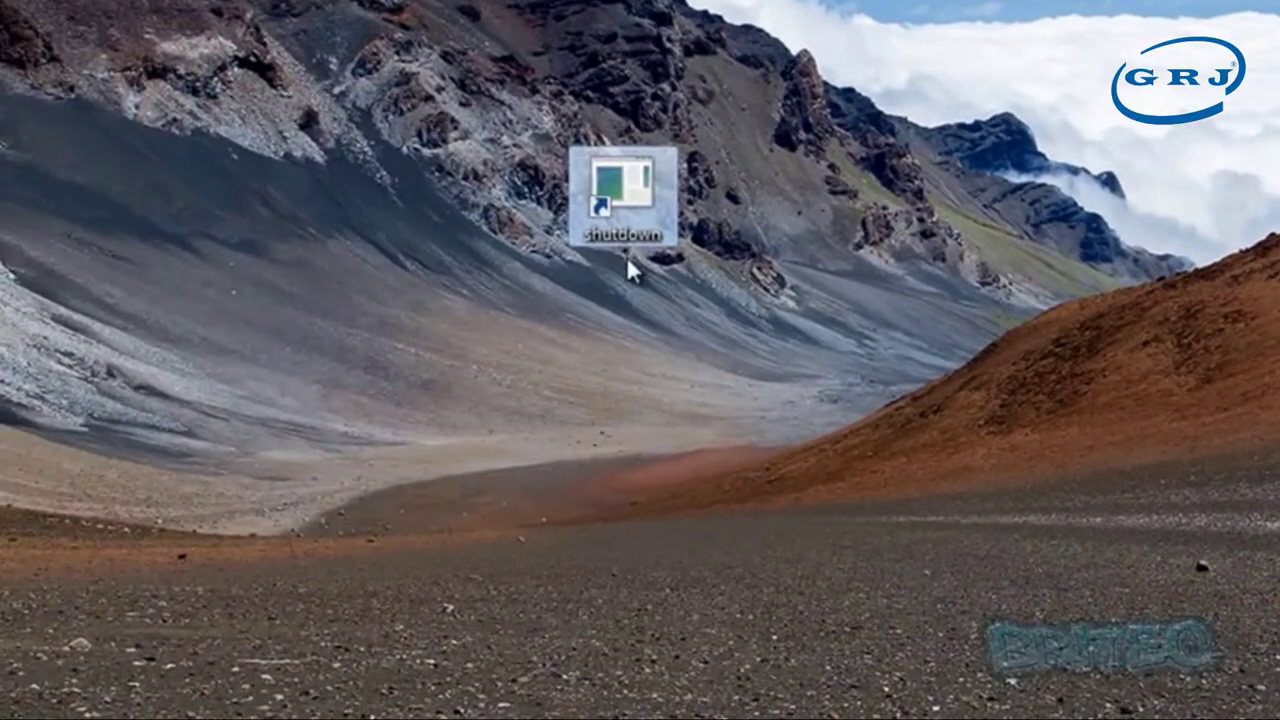
- Change the shutdown shortcut's icon to the red power symbol and place the shortcut below the Google Chrome icon on the desktop
{"action": "right_click", "coordinate": [624, 192]}
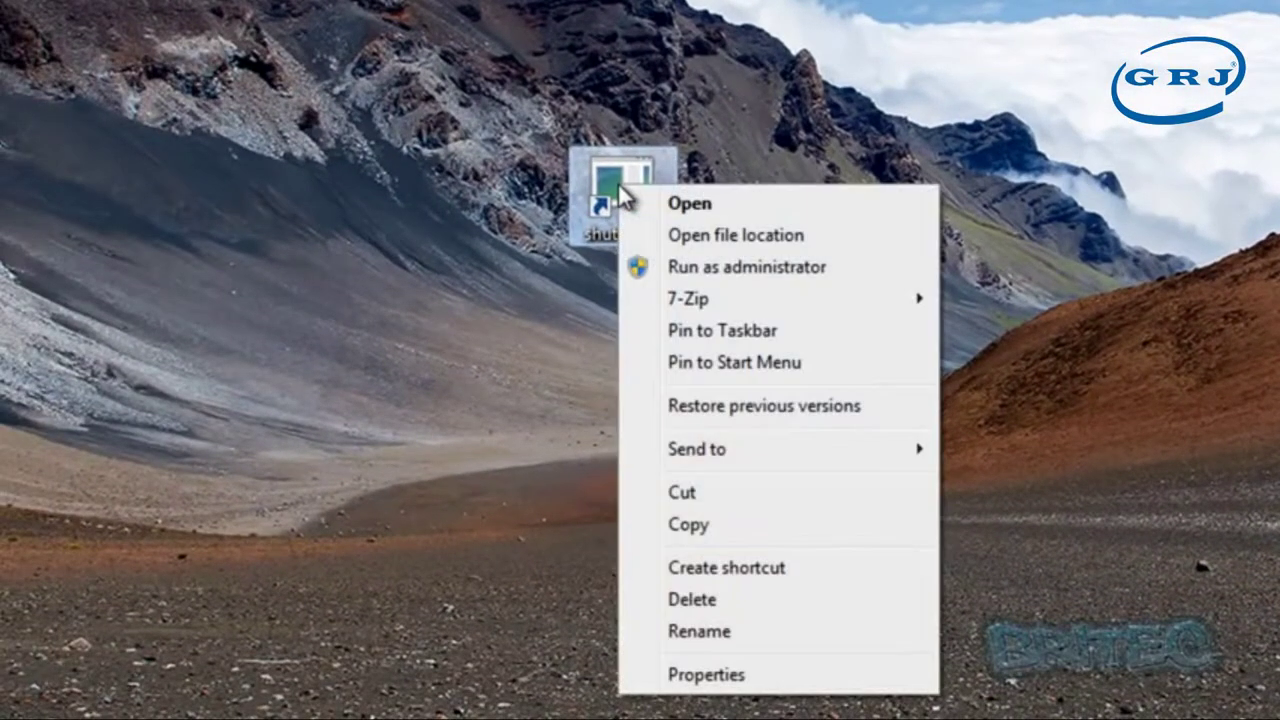
{"action": "left_click", "coordinate": [700, 675]}
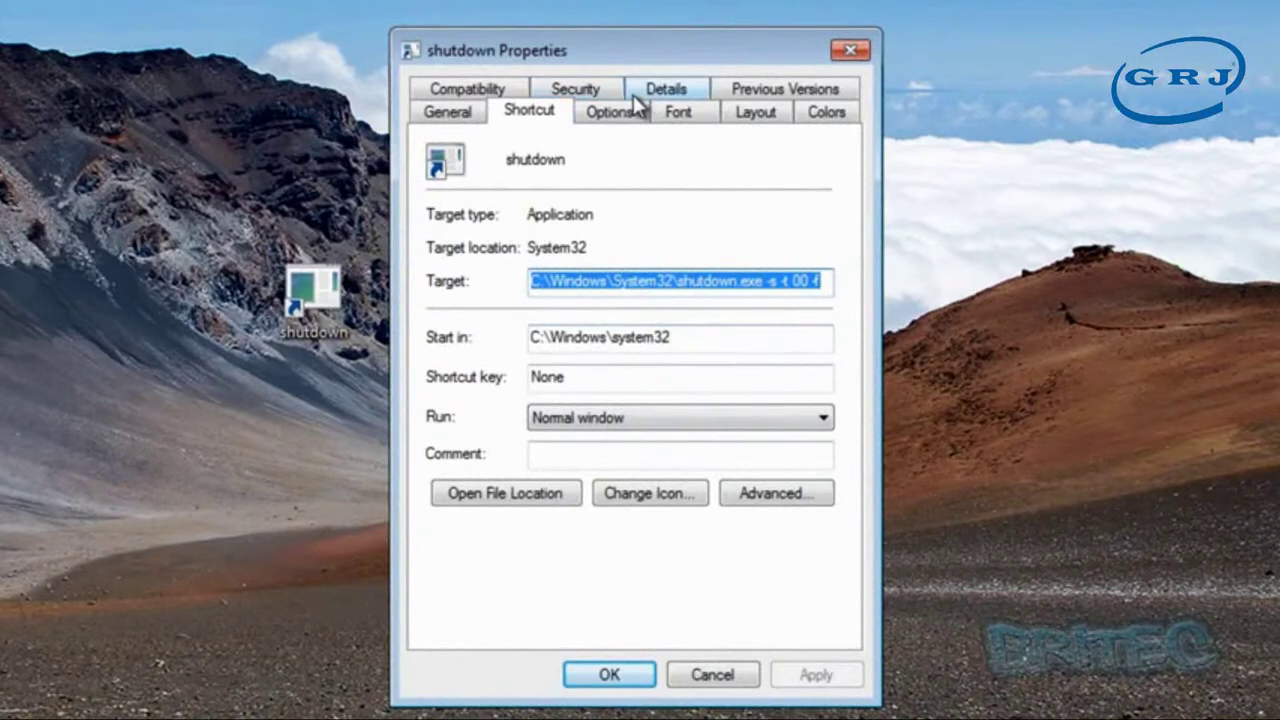
{"action": "left_click", "coordinate": [646, 500]}
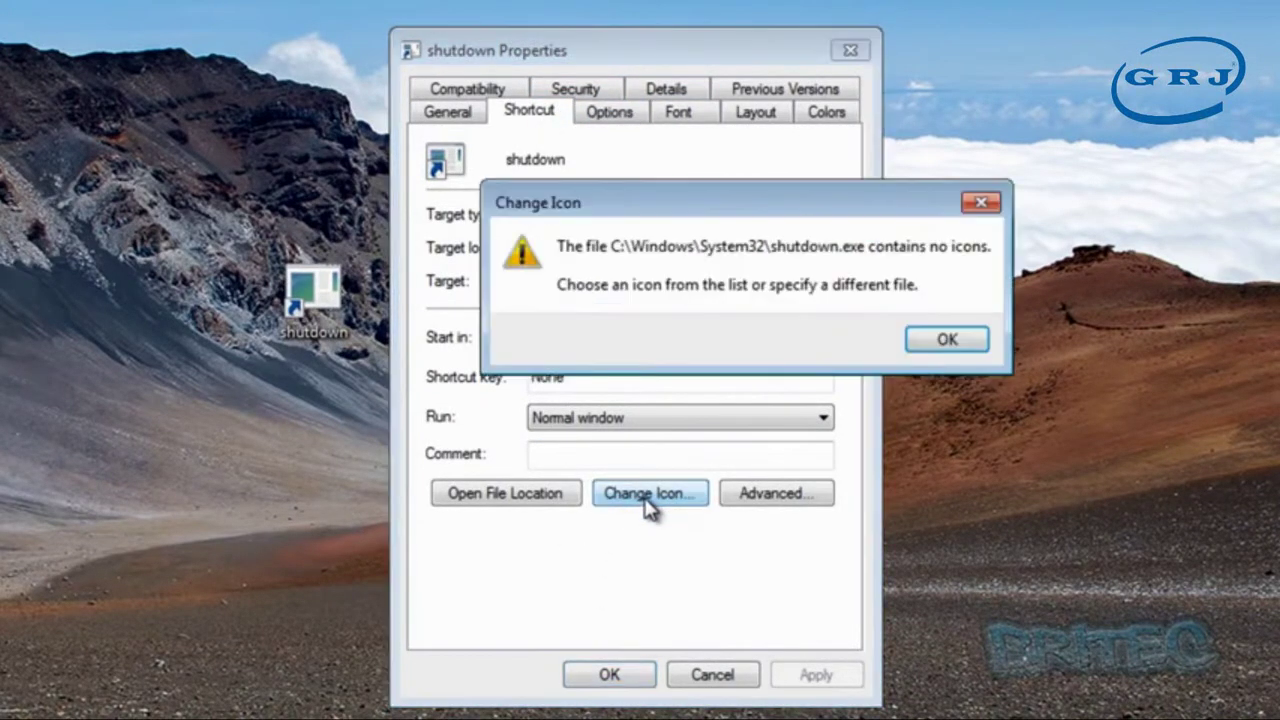
{"action": "left_click", "coordinate": [941, 339]}
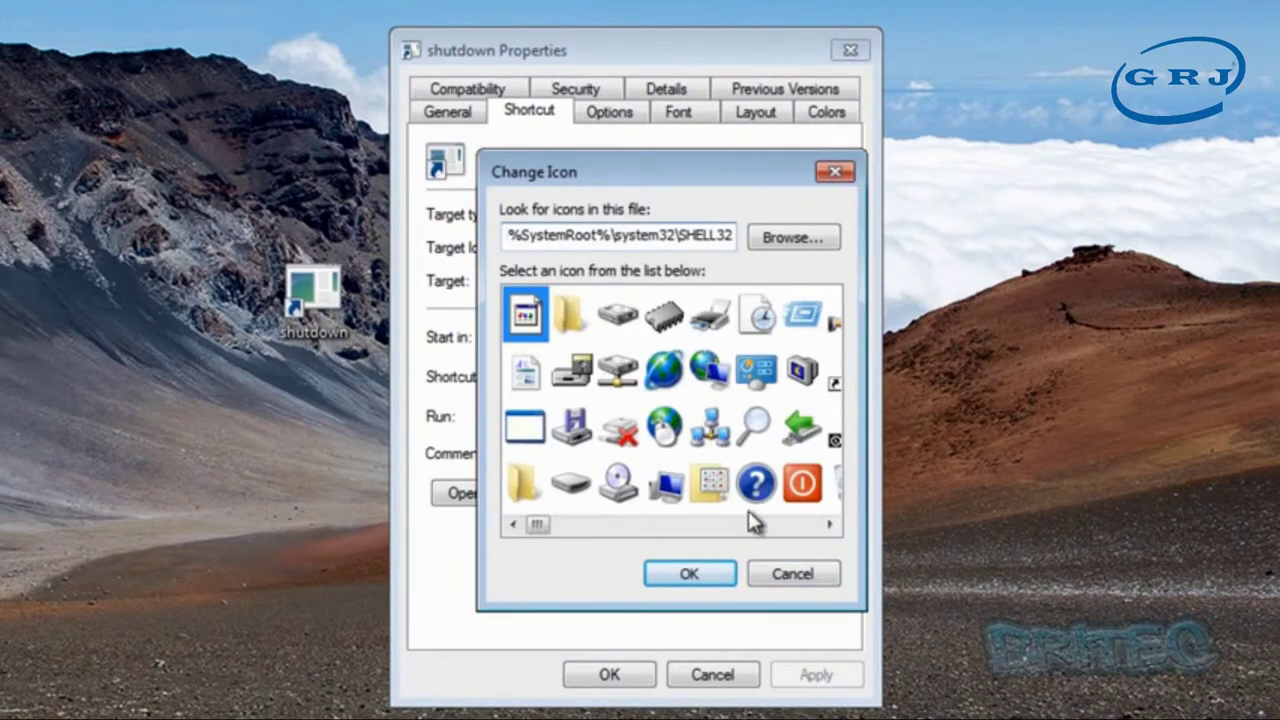
{"action": "left_click", "coordinate": [805, 482]}
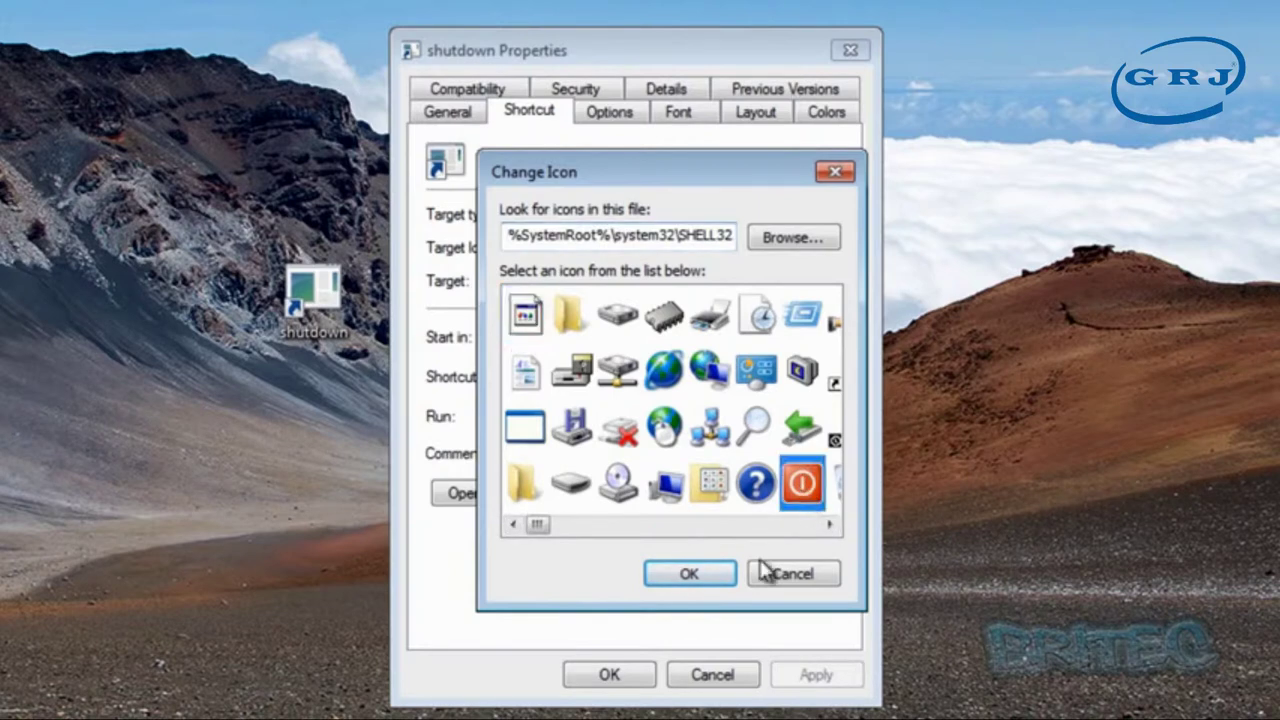
{"action": "left_click", "coordinate": [690, 575]}
{"action": "left_click", "coordinate": [815, 676]}
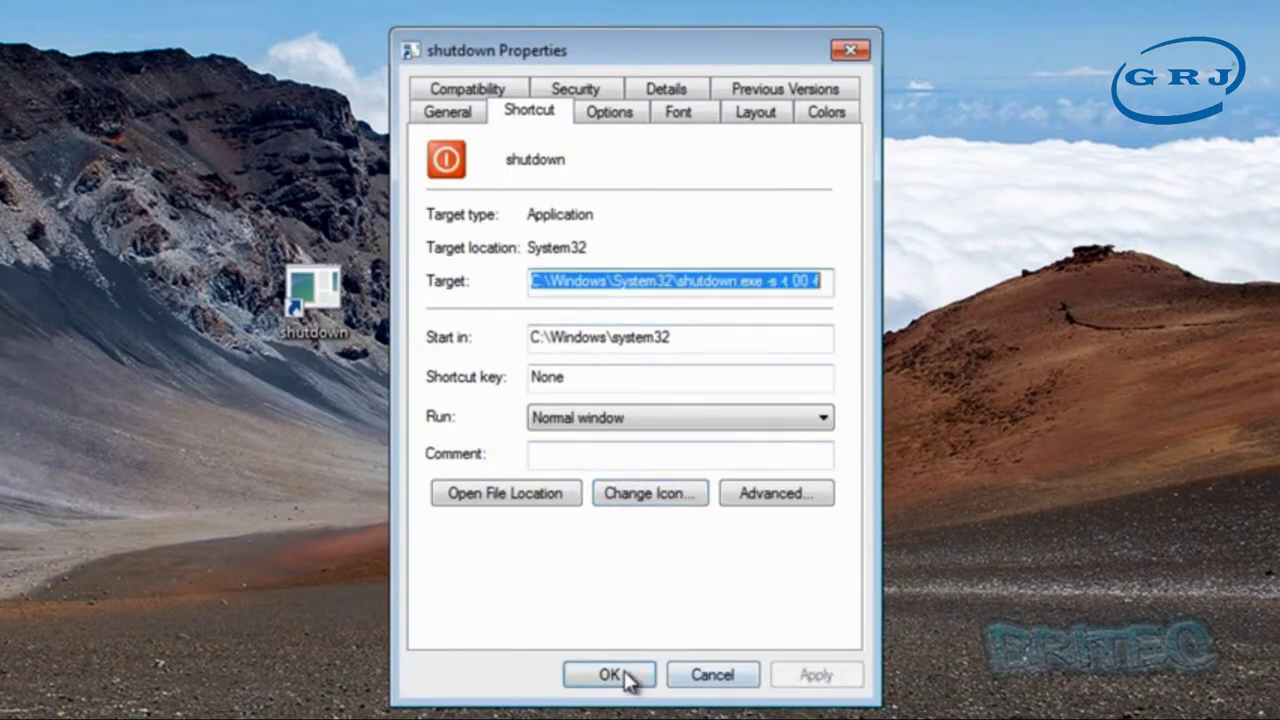
{"action": "left_click", "coordinate": [273, 313]}
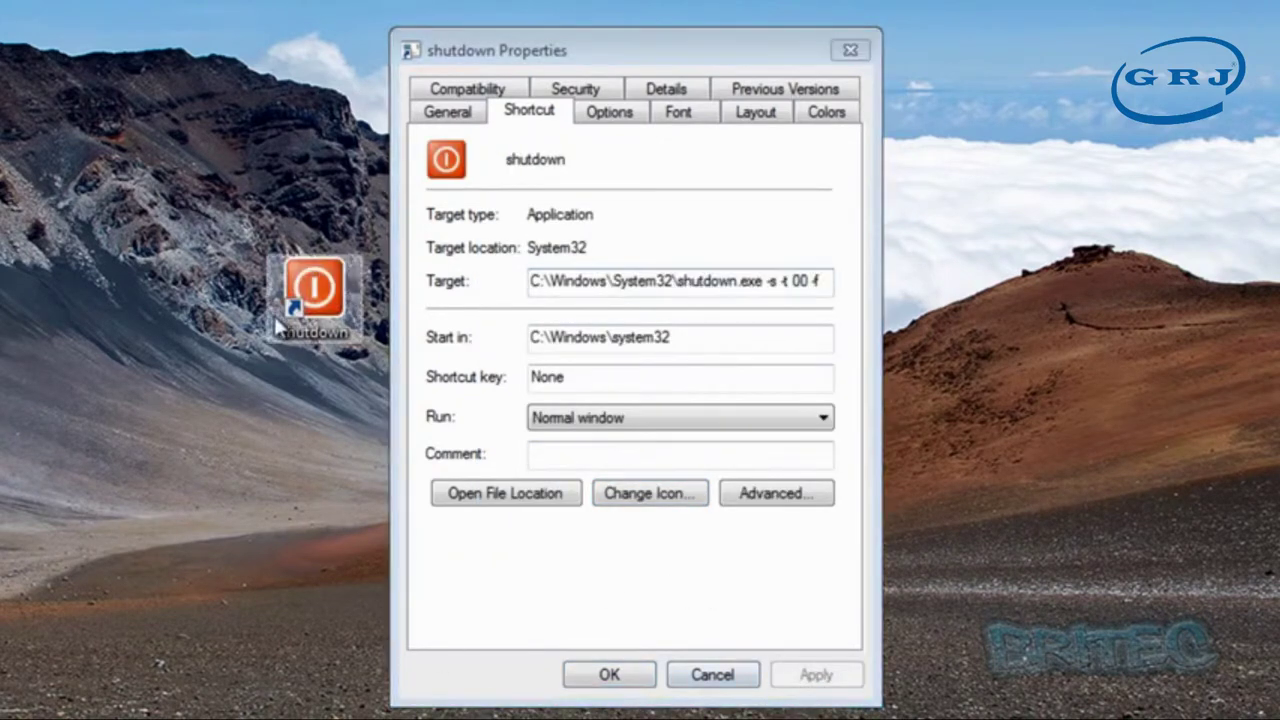
{"action": "left_click", "coordinate": [609, 674]}
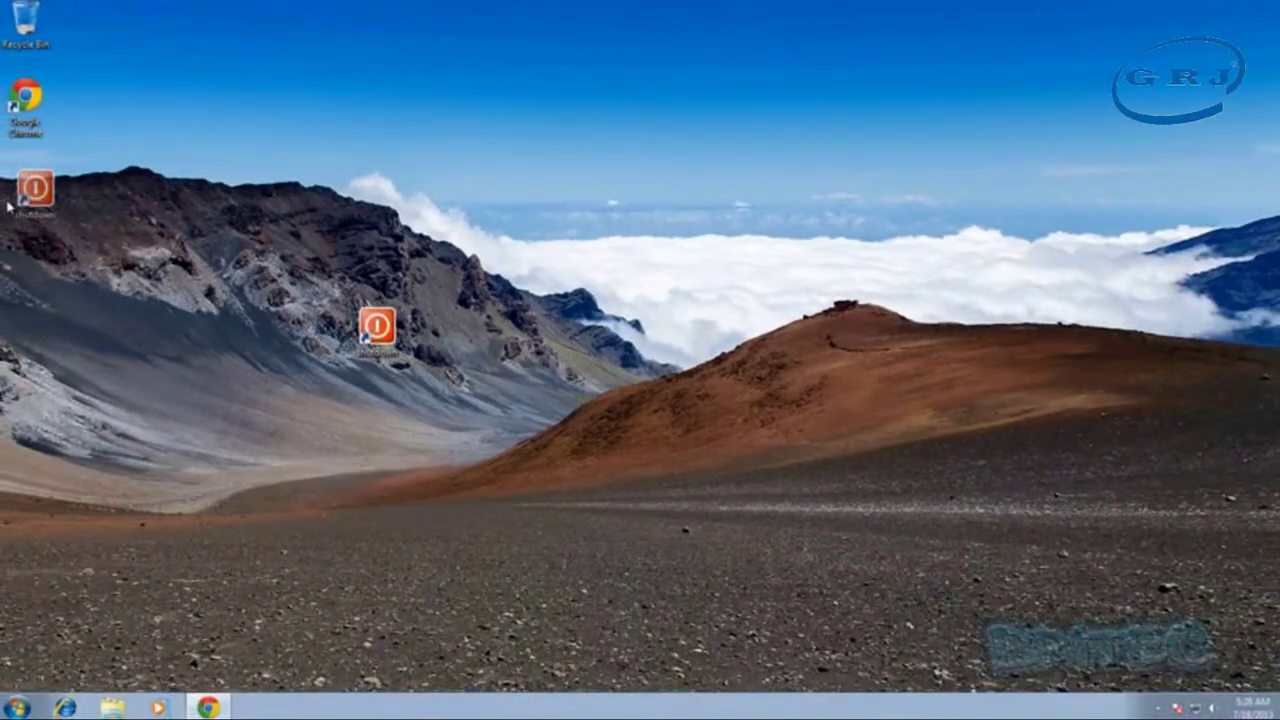
{"action": "left_click_drag", "start_coordinate": [8, 207], "coordinate": [14, 195]}
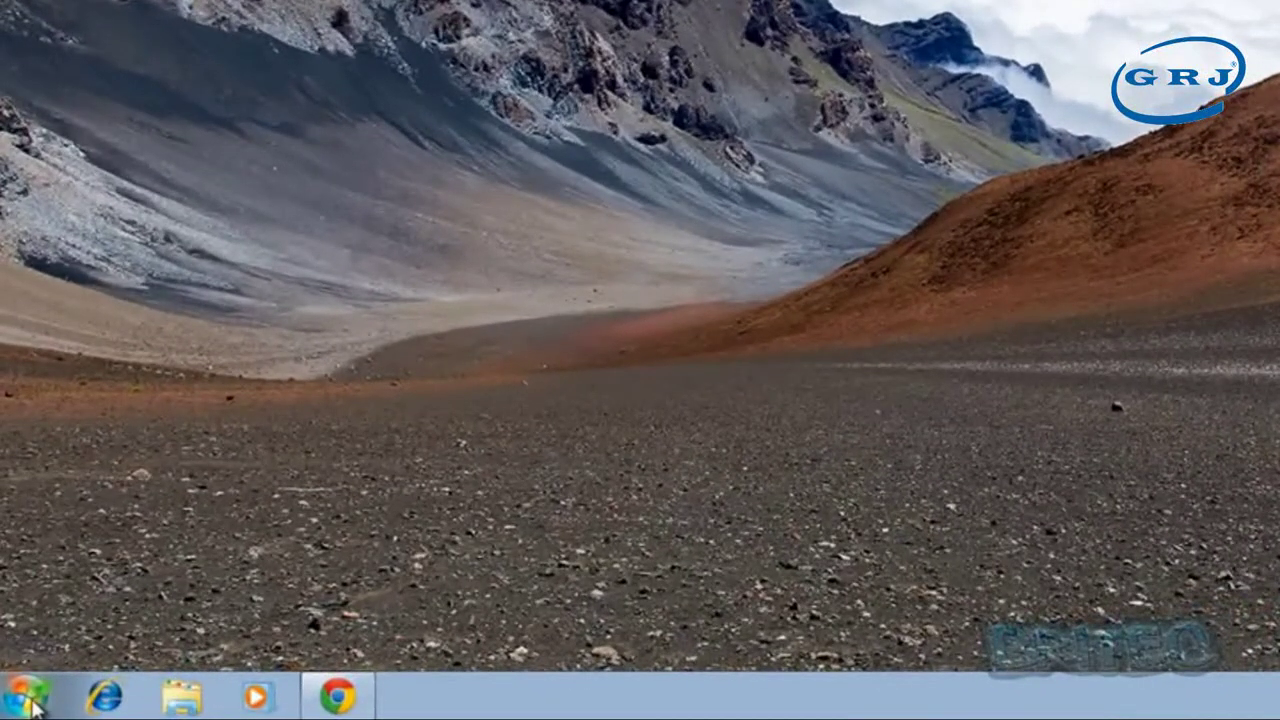
- Search for cmd and open Command Prompt as administrator, allowing the User Account Control request
{"action": "left_click", "coordinate": [22, 700]}
{"action": "left_click", "coordinate": [67, 632]}
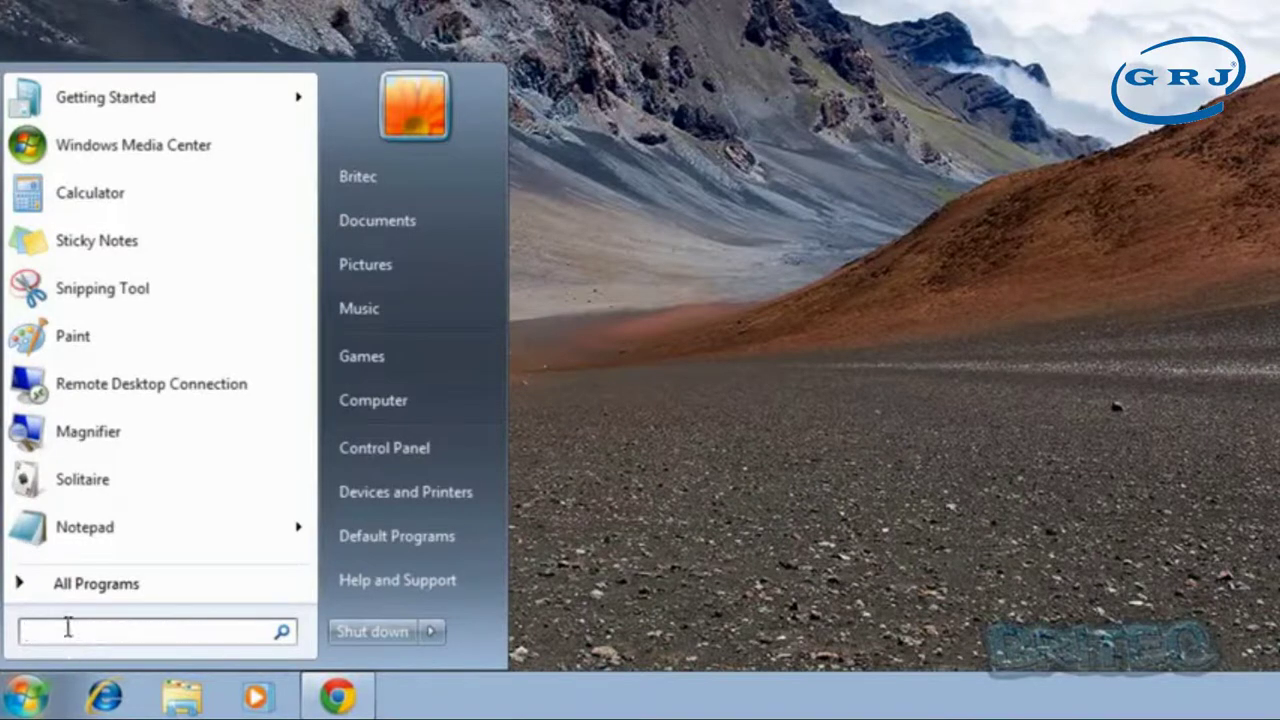
{"action": "type", "text": "cmd"}
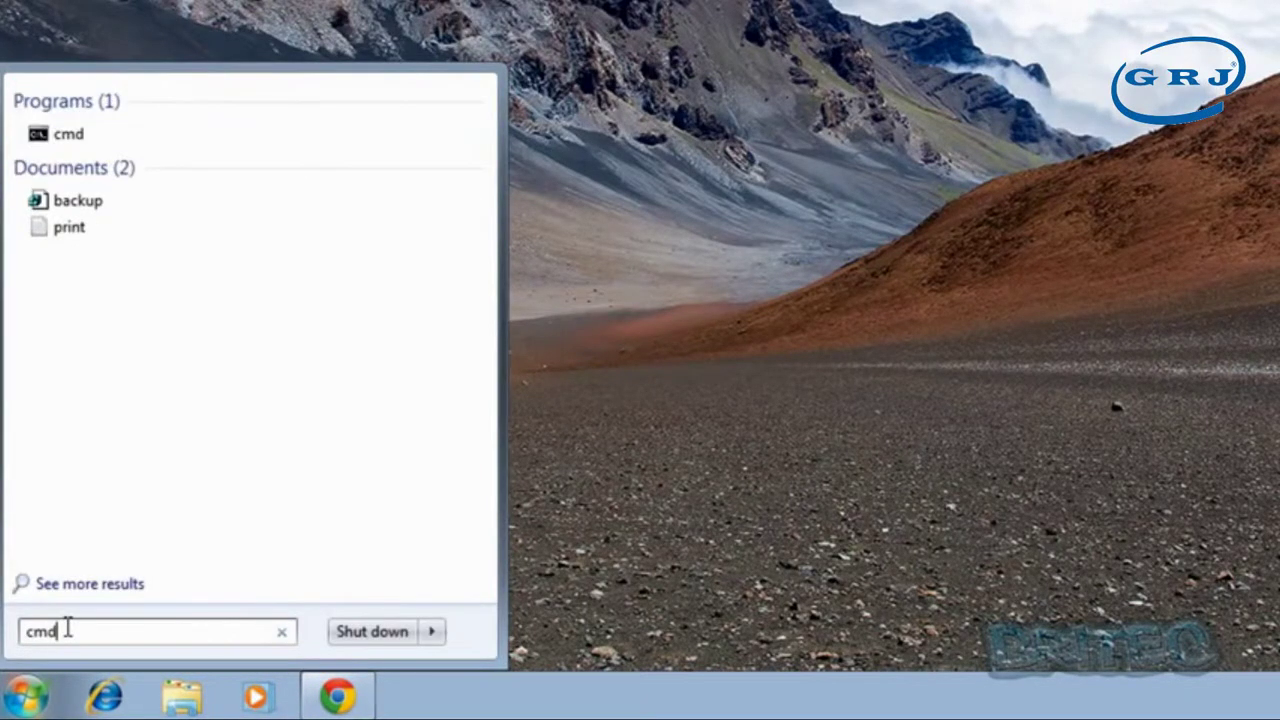
{"action": "right_click", "coordinate": [63, 136]}
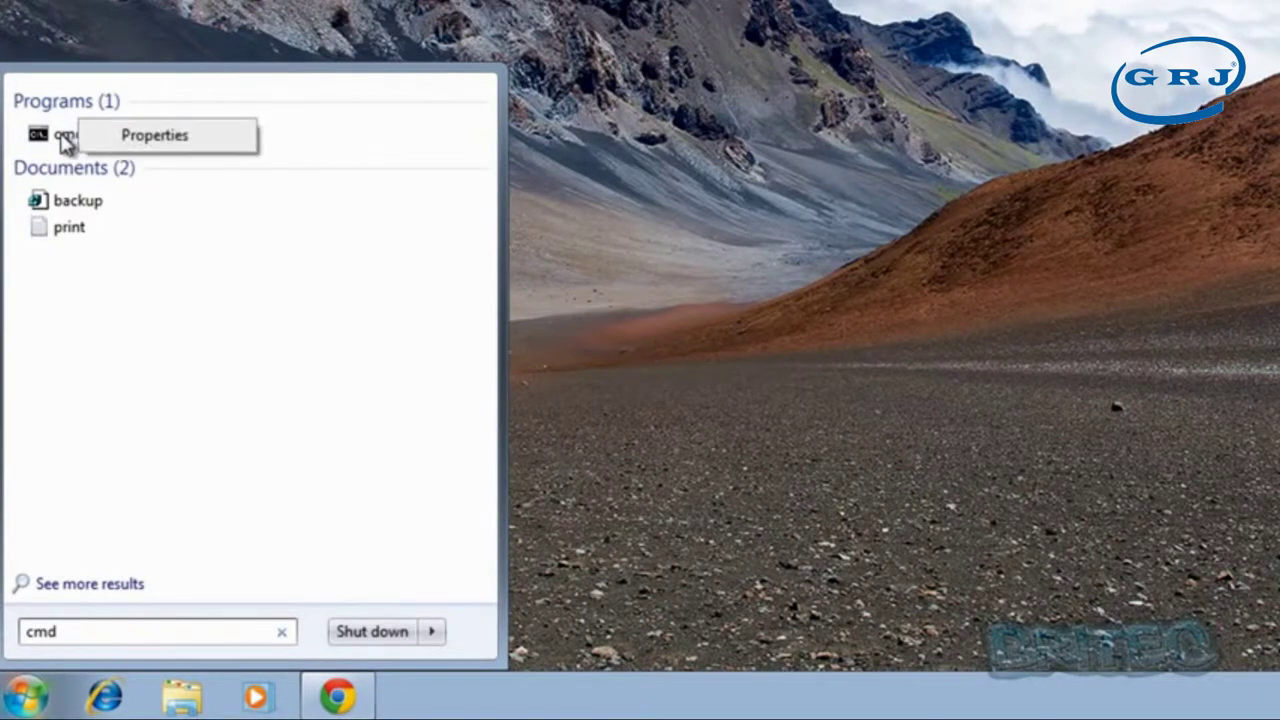
{"action": "left_click", "coordinate": [131, 180]}
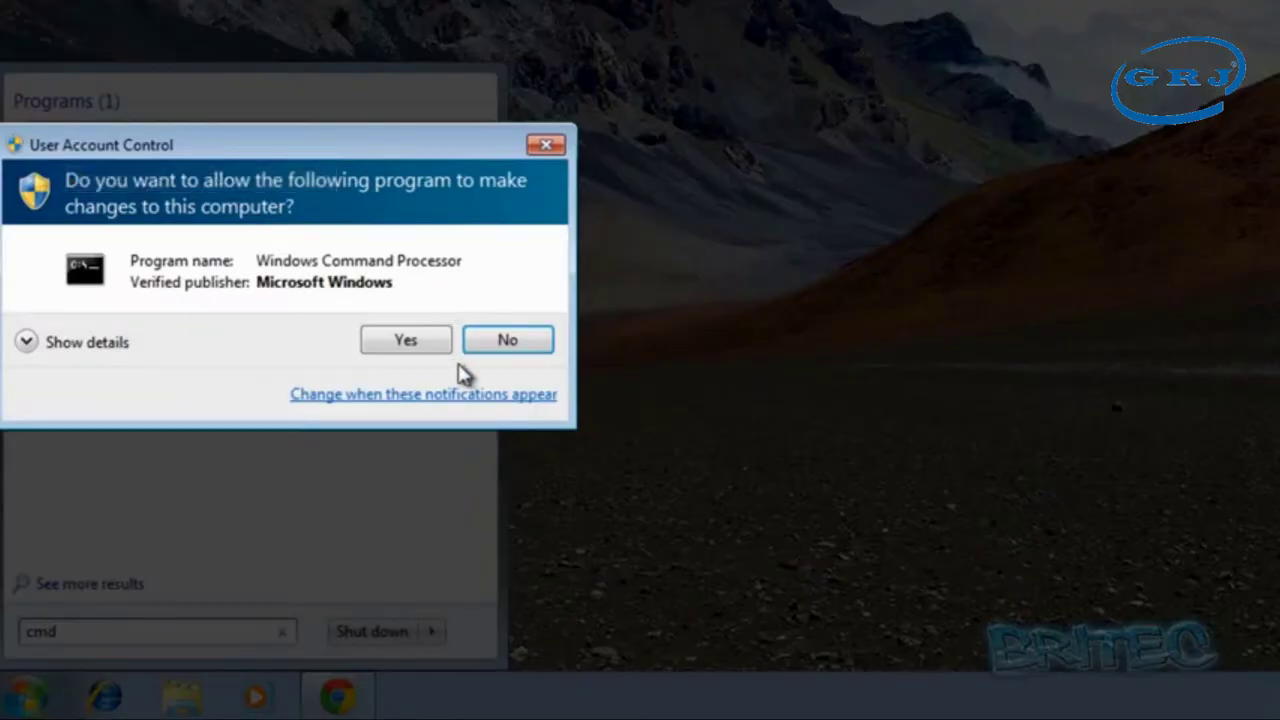
{"action": "left_click", "coordinate": [412, 348]}
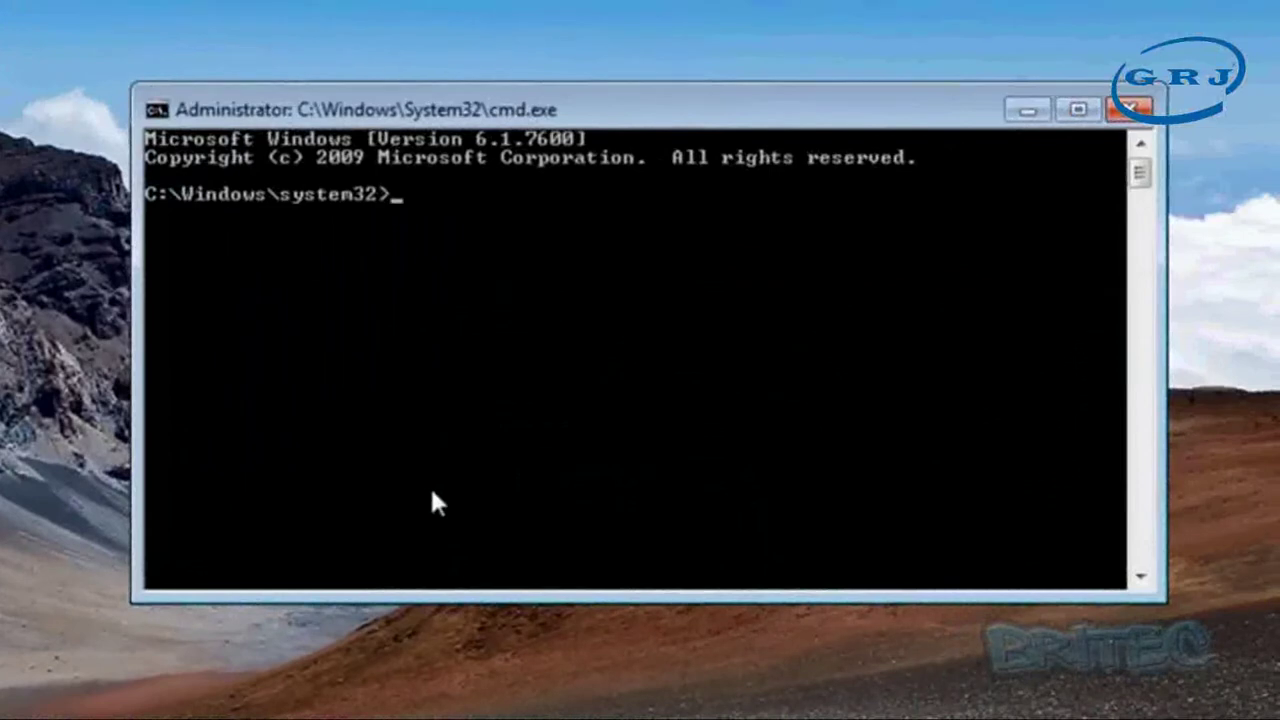
- Display the chkdsk help with chkdsk /? to review its switches, and clear the screen with cls
{"action": "type", "text": "chkdsk /"}
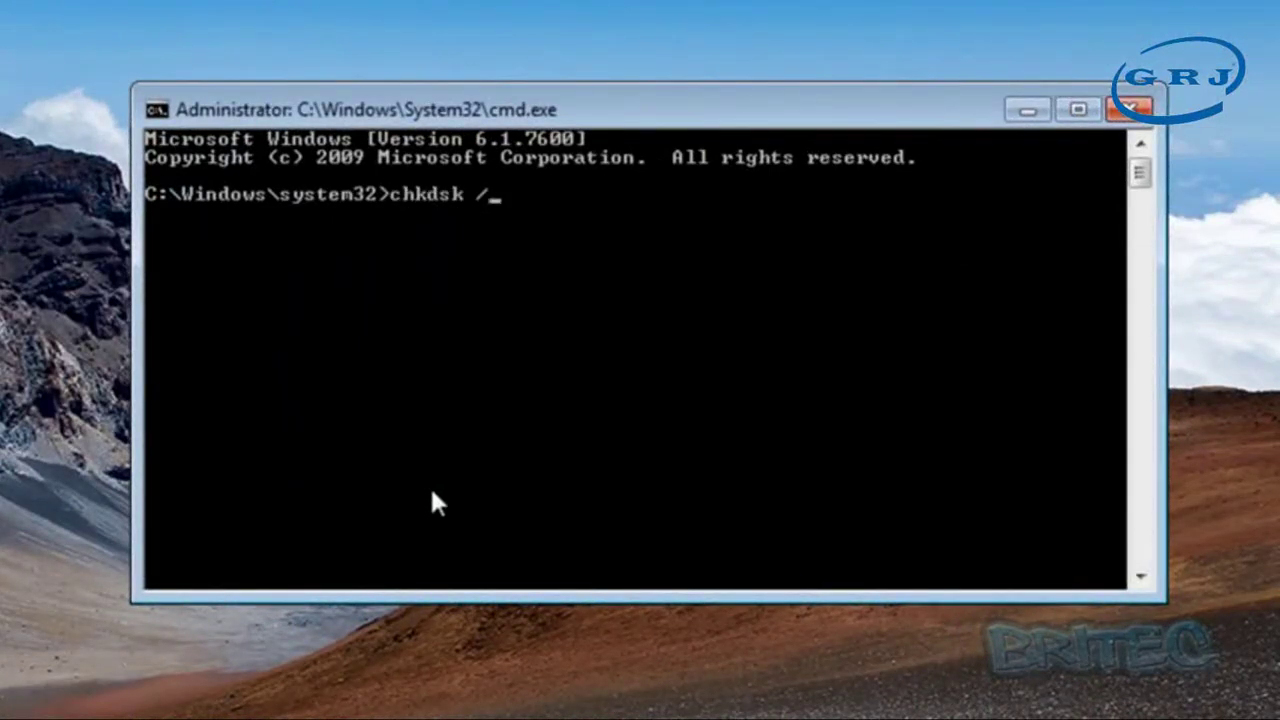
{"action": "type", "text": "?"}
{"action": "key", "text": "Return"}
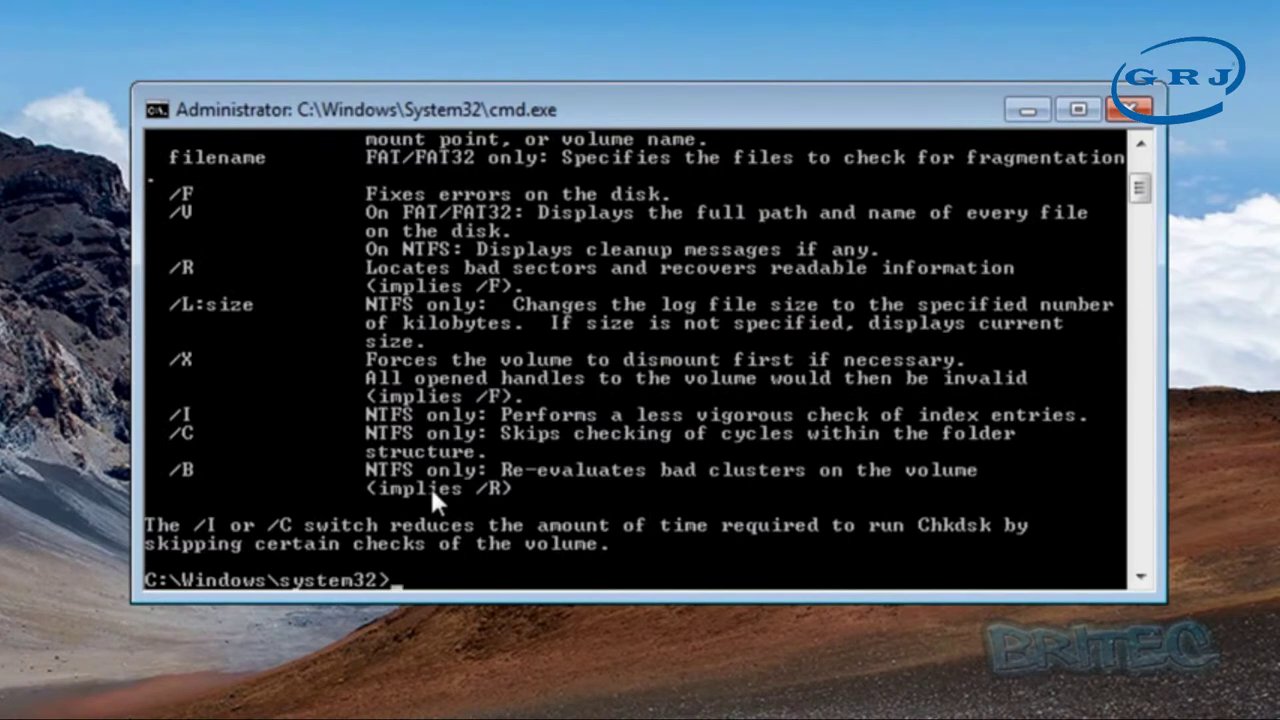
{"action": "scroll", "coordinate": [489, 393], "scroll_direction": "up", "scroll_amount": 1}
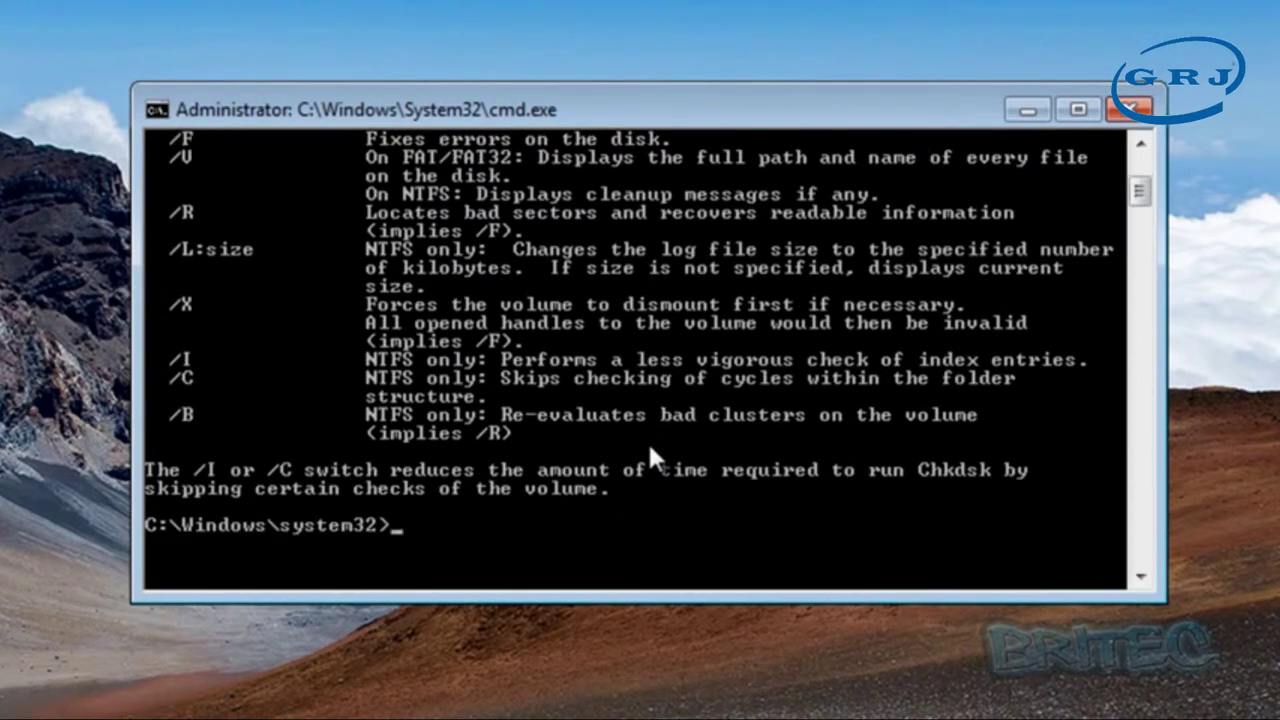
{"action": "type", "text": "cls"}
{"action": "key", "text": "Return"}
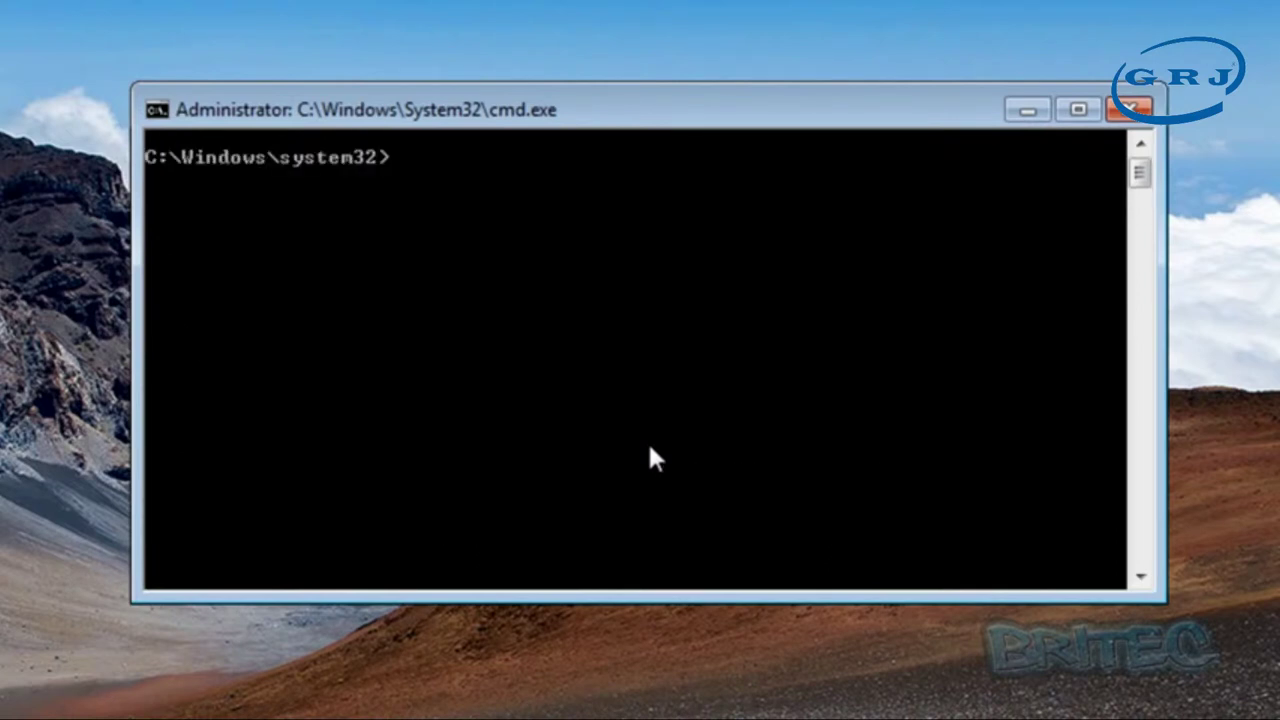
{"action": "type", "text": "chkdsk"}
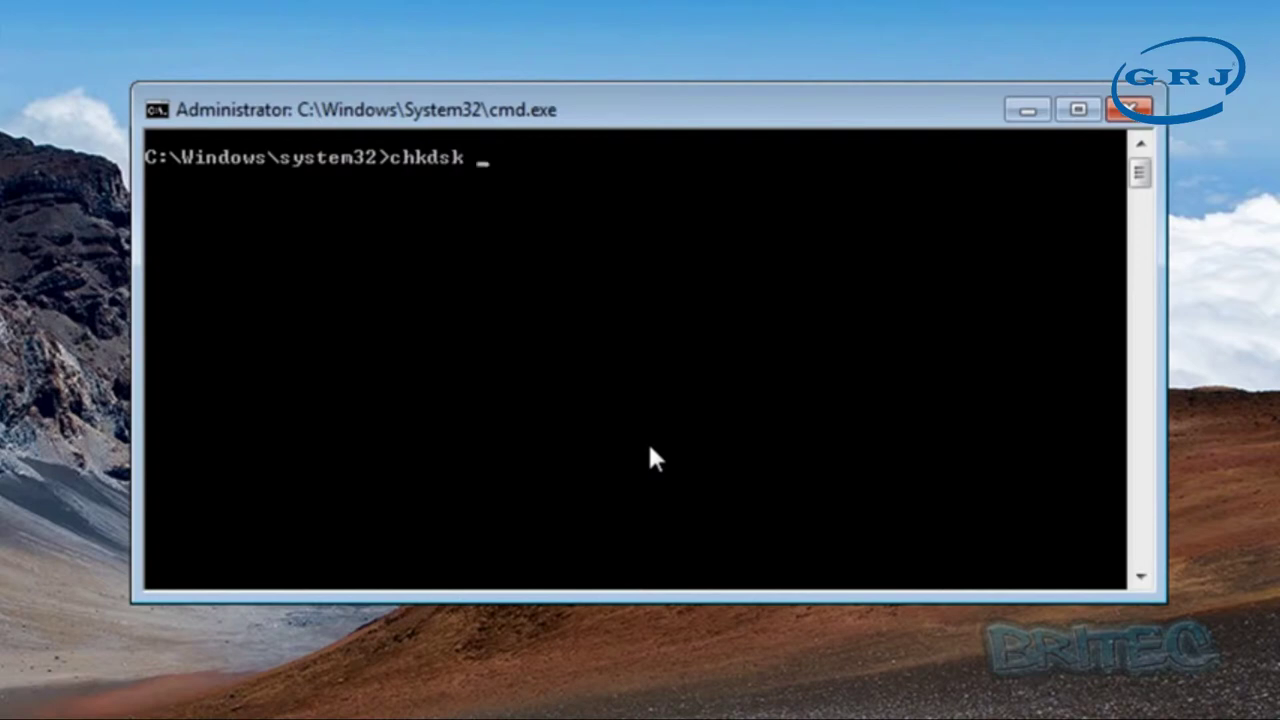
{"action": "type", "text": " /r /f /x"}
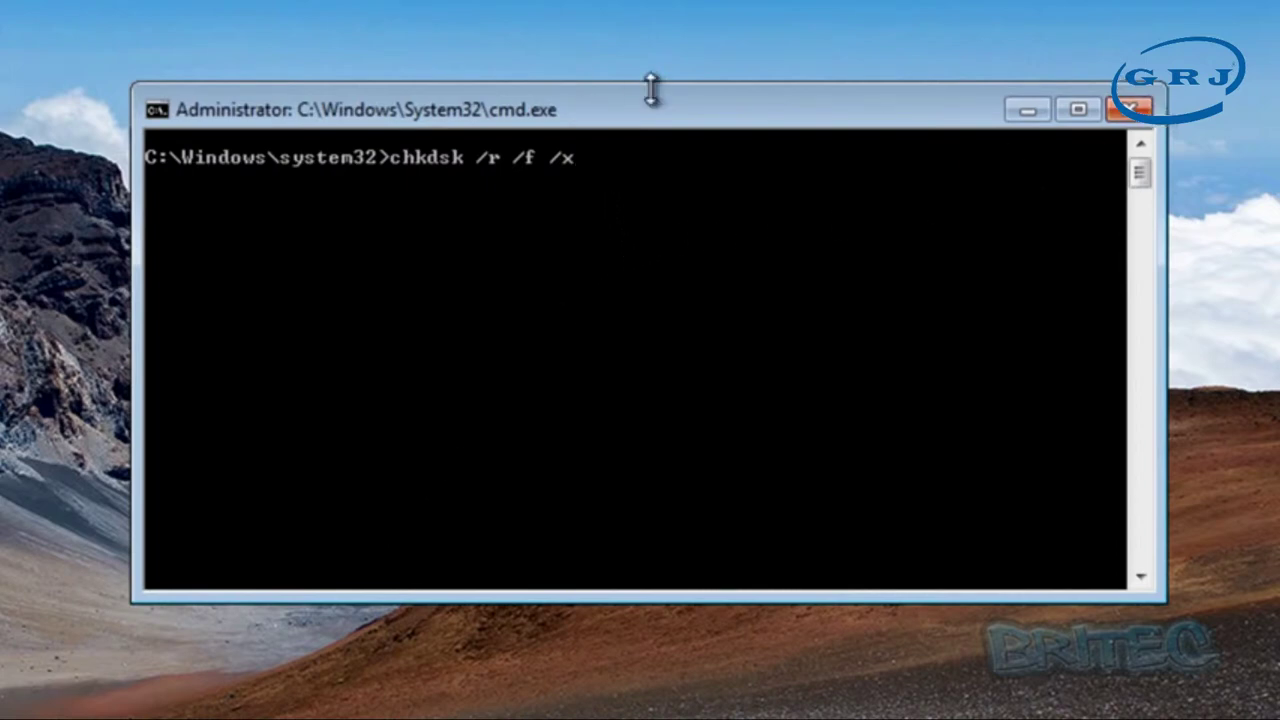
{"action": "key", "text": "BackSpace"}
{"action": "key", "text": "BackSpace"}
{"action": "key", "text": "BackSpace"}
{"action": "key", "text": "BackSpace"}
{"action": "key", "text": "BackSpace"}
{"action": "key", "text": "BackSpace"}
{"action": "key", "text": "BackSpace"}
{"action": "key", "text": "BackSpace"}
{"action": "key", "text": "BackSpace"}
{"action": "key", "text": "BackSpace"}
{"action": "key", "text": "BackSpace"}
{"action": "key", "text": "BackSpace"}
{"action": "key", "text": "BackSpace"}
{"action": "key", "text": "BackSpace"}
{"action": "key", "text": "BackSpace"}
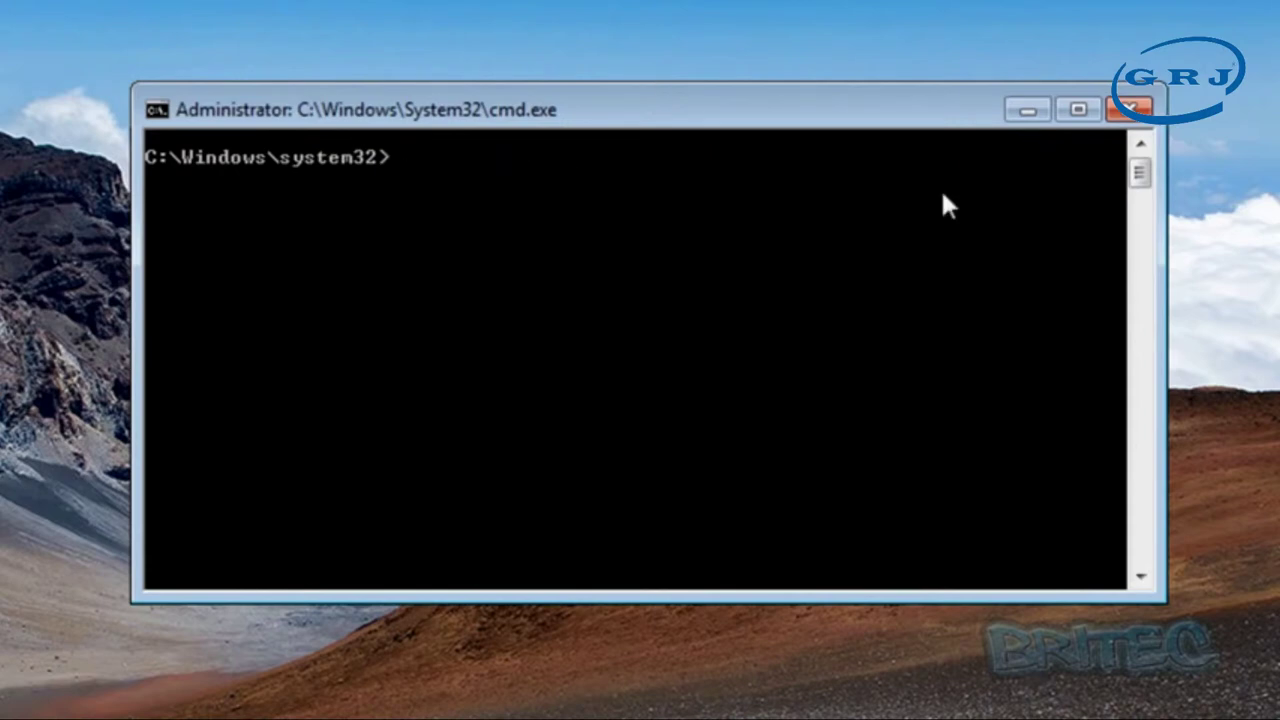
- Display the System File Checker help with sfc /?, read through its options and examples, and clear the screen with cls
{"action": "type", "text": "sfc /?"}
{"action": "key", "text": "Return"}
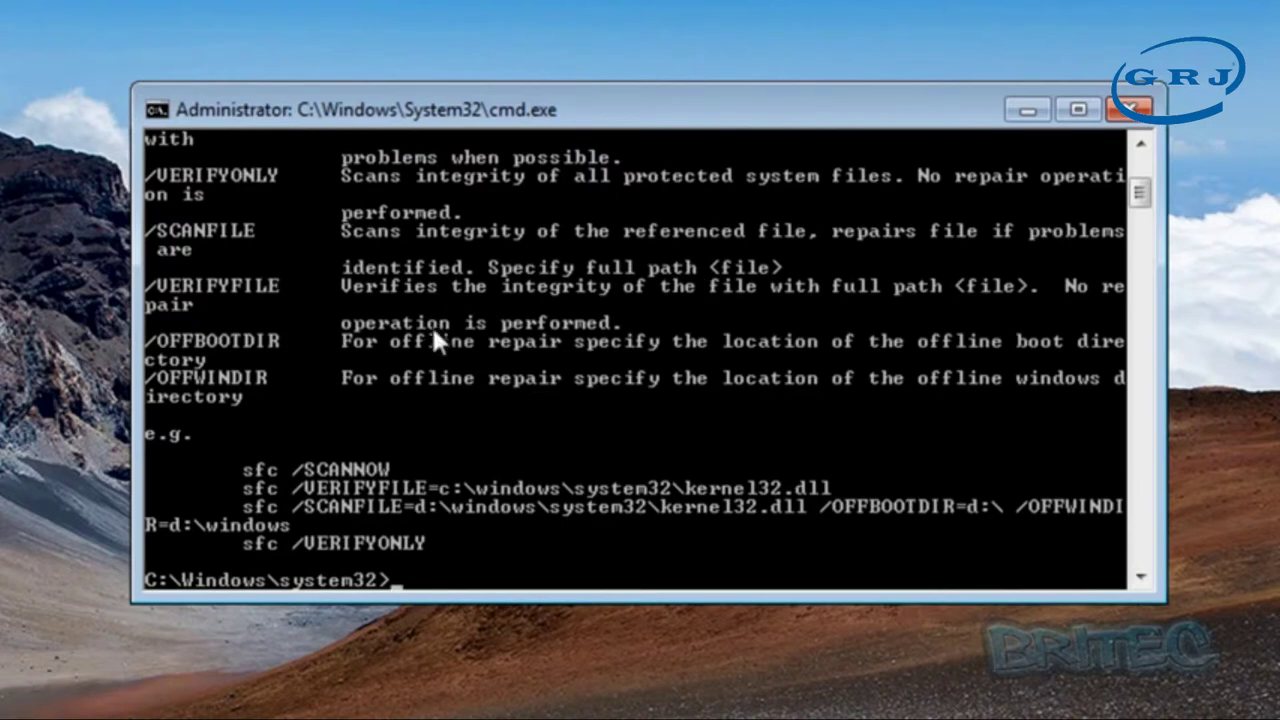
{"action": "scroll", "coordinate": [279, 407], "scroll_direction": "up", "scroll_amount": 3}
{"action": "scroll", "coordinate": [327, 373], "scroll_direction": "down", "scroll_amount": 1}
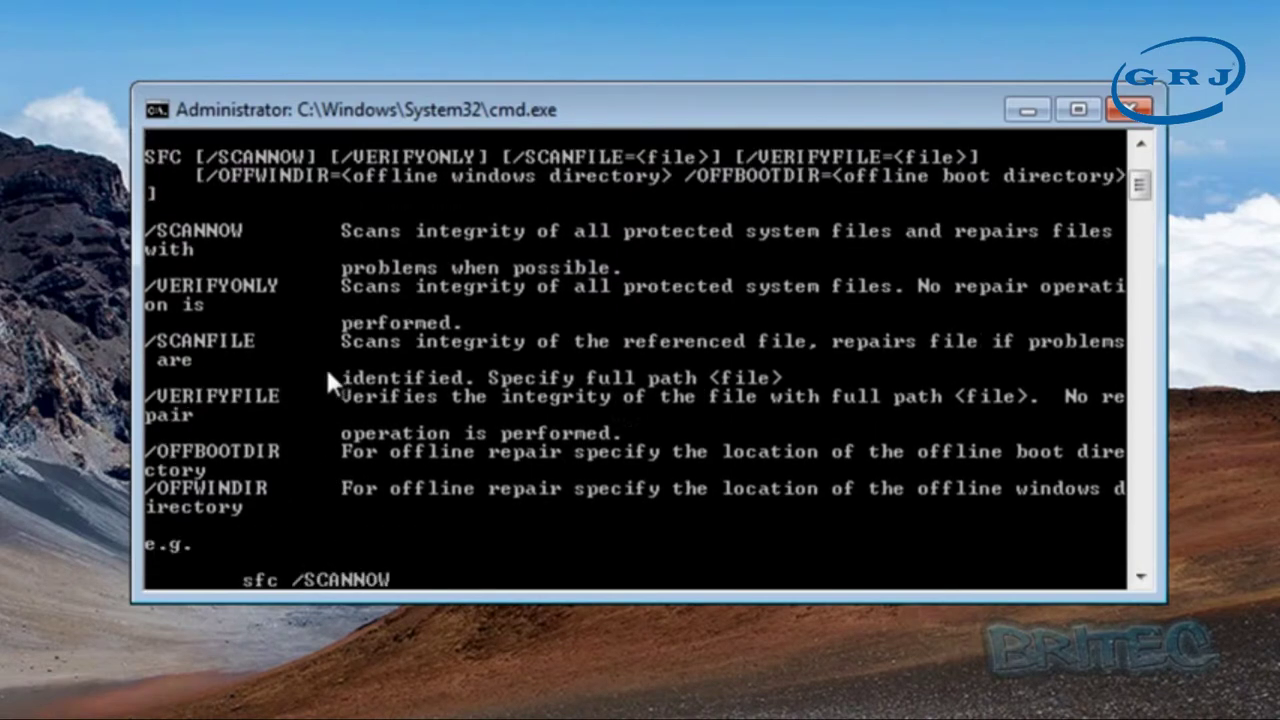
{"action": "scroll", "coordinate": [330, 380], "scroll_direction": "down", "scroll_amount": 2}
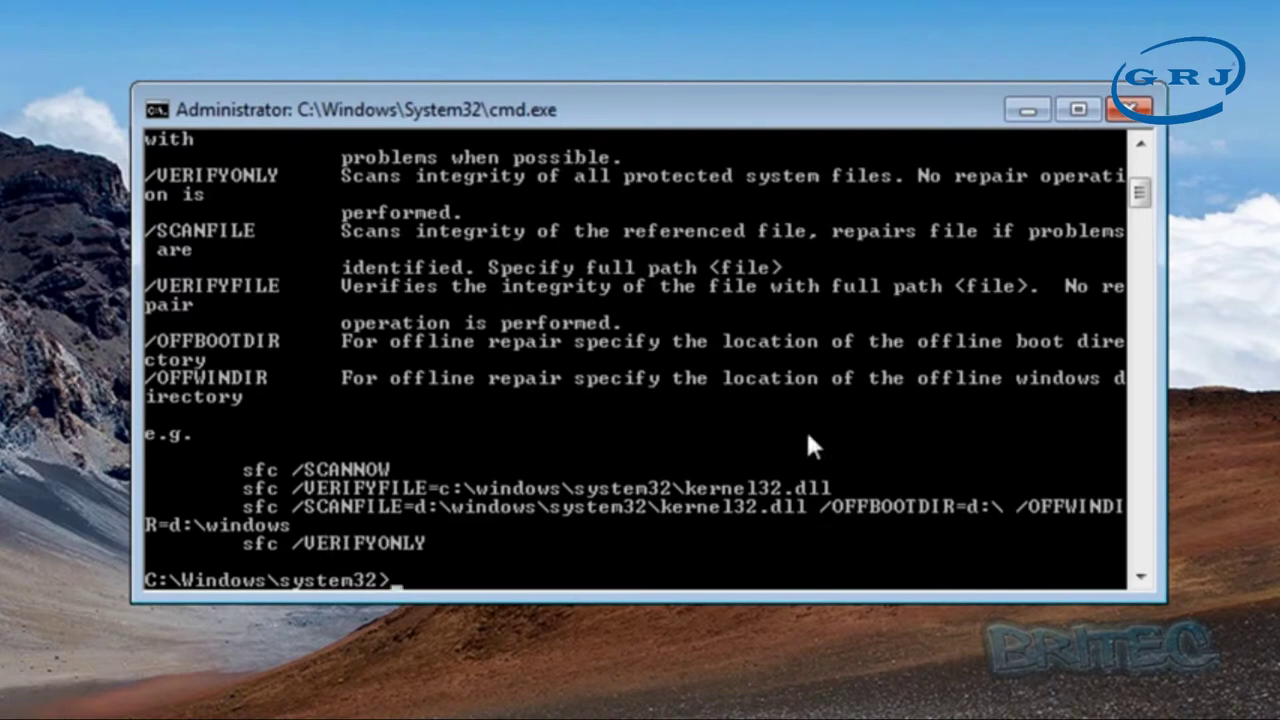
{"action": "scroll", "coordinate": [810, 440], "scroll_direction": "down", "scroll_amount": 2}
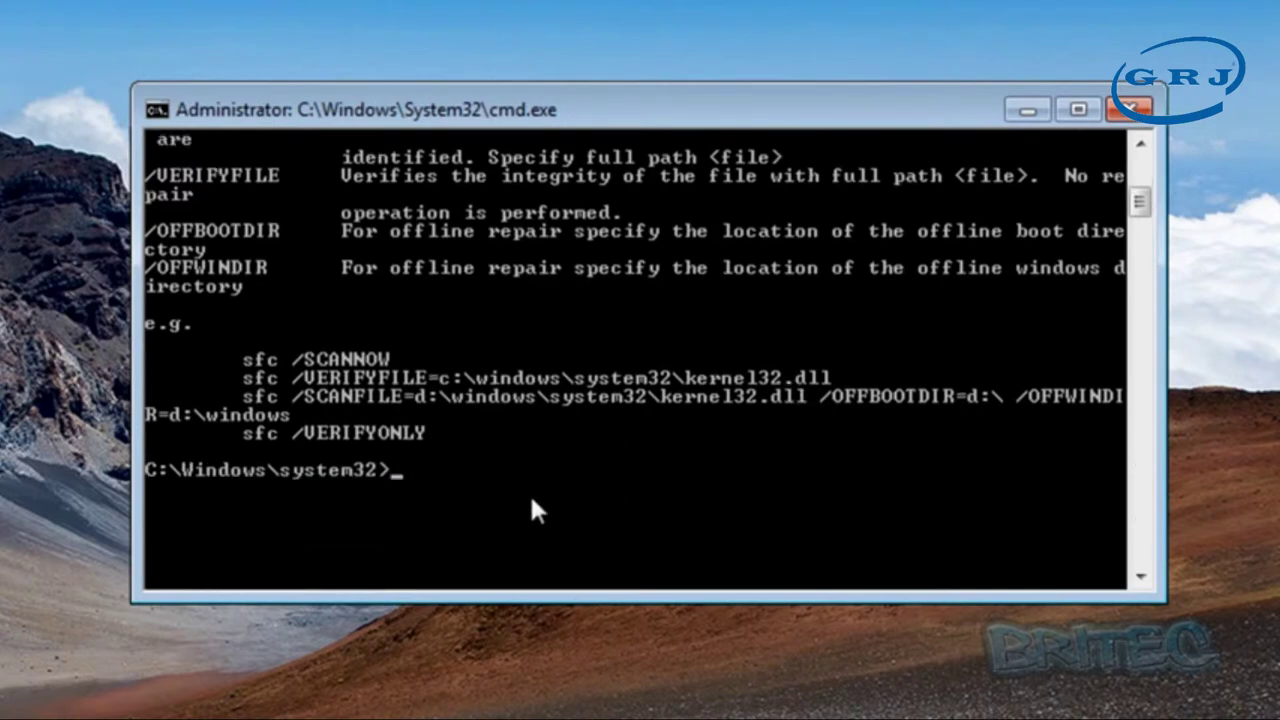
{"action": "scroll", "coordinate": [531, 505], "scroll_direction": "up", "scroll_amount": 1}
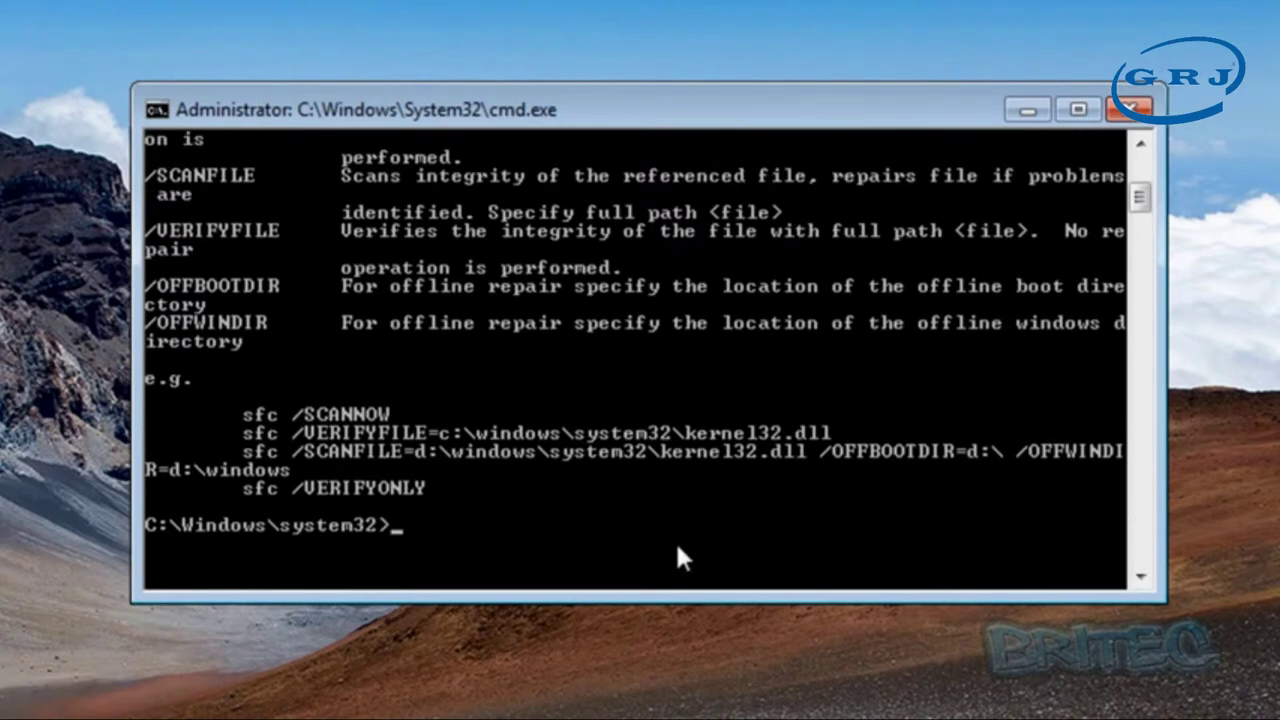
{"action": "type", "text": "cls"}
{"action": "key", "text": "Return"}
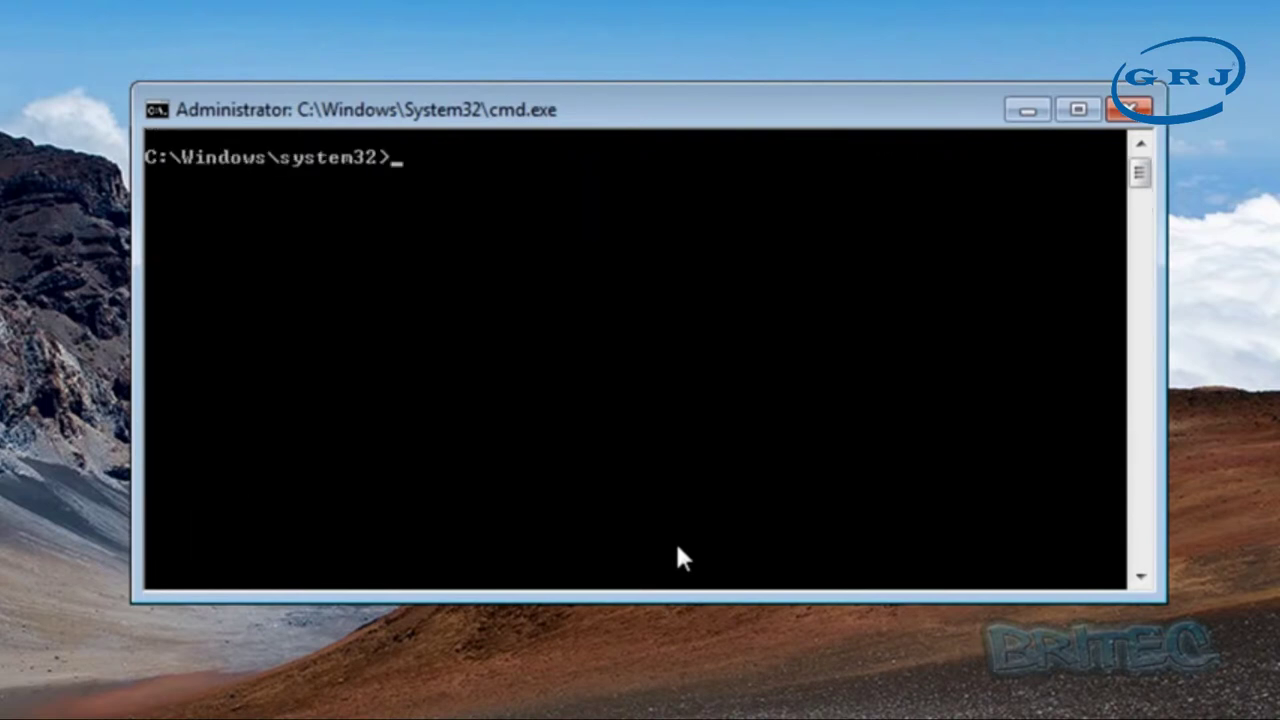
- Enter the sfc /scannow command at the prompt without running it, and close the Command Prompt window
{"action": "type", "text": "sfc /scannow"}
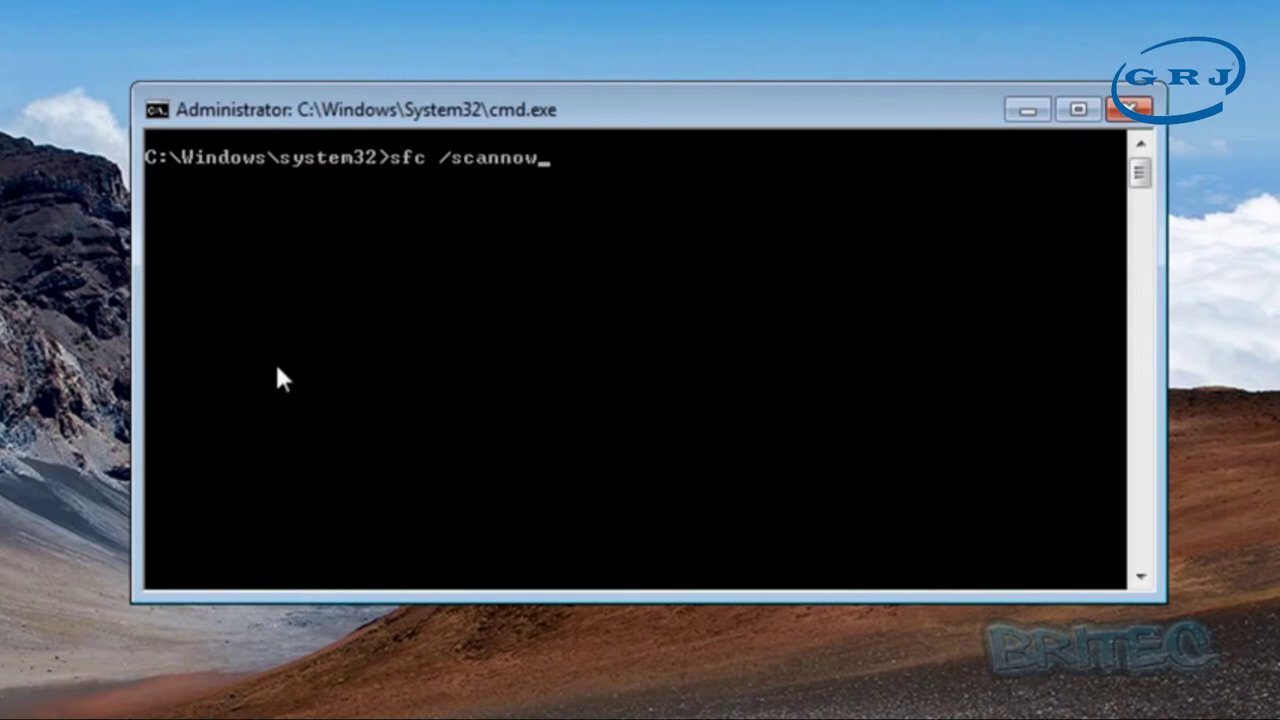
{"action": "left_click", "coordinate": [1127, 113]}
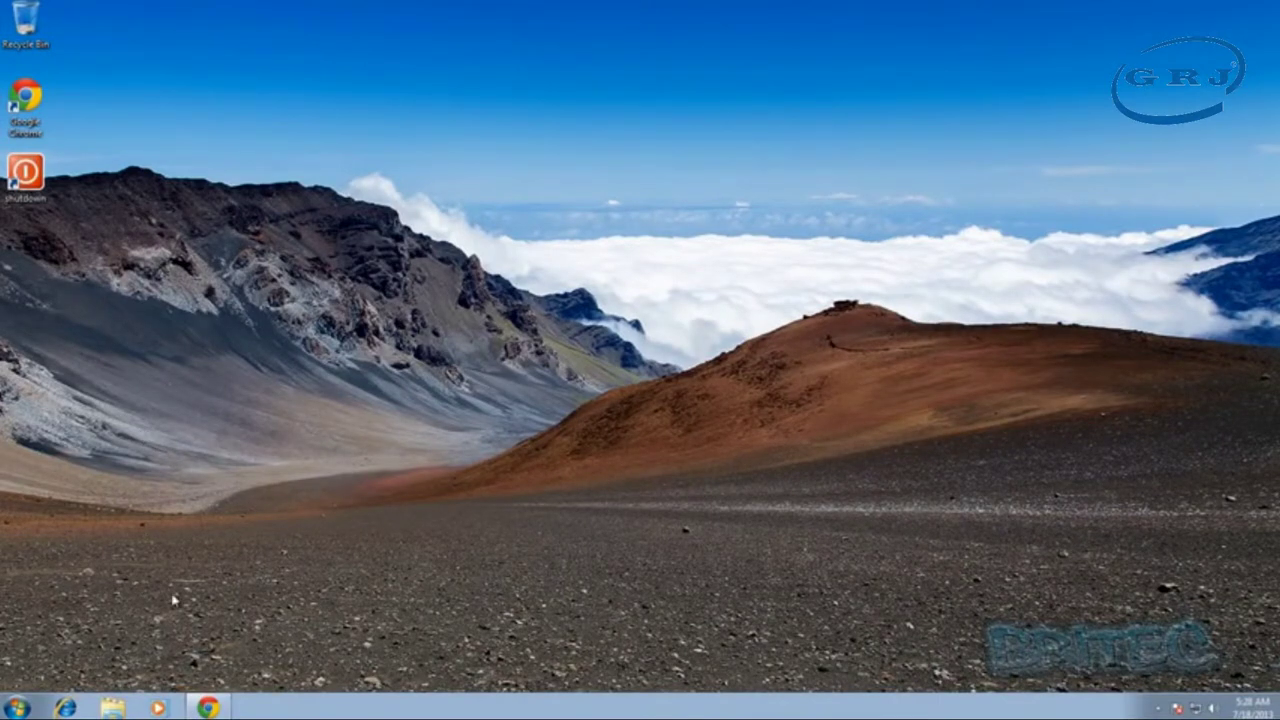
{"action": "left_click", "coordinate": [207, 707]}
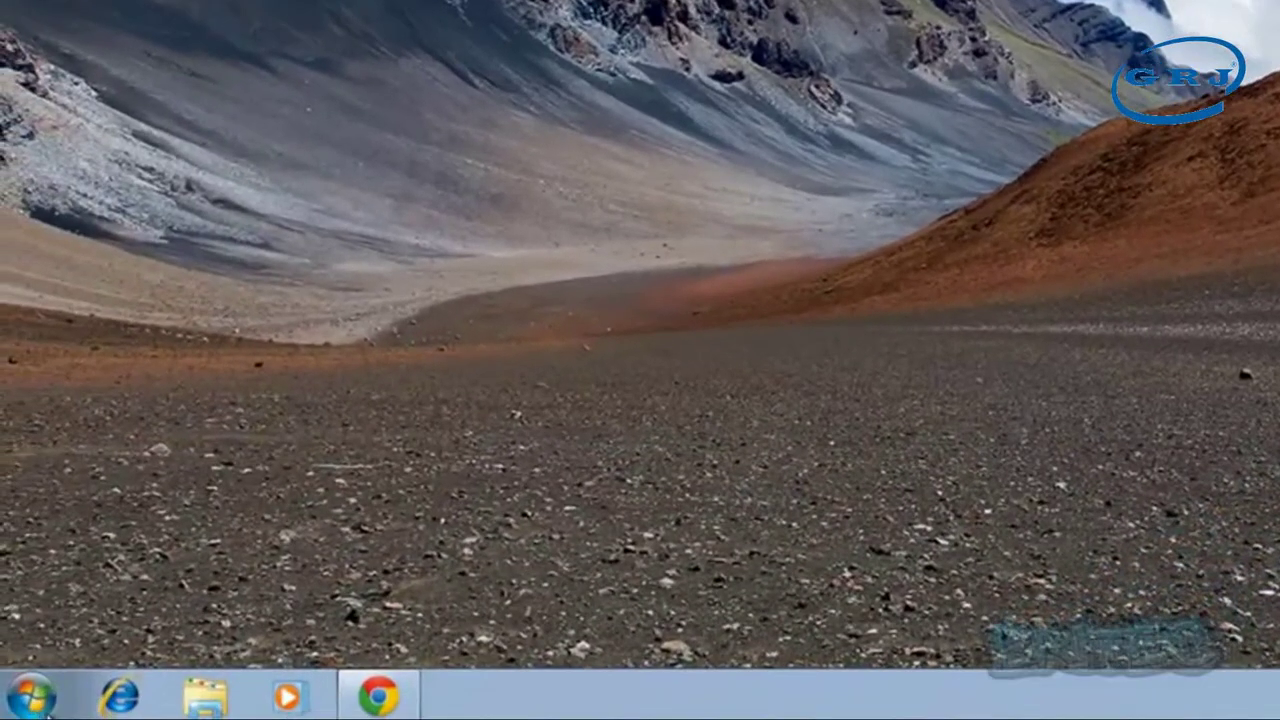
- Search for regedit and open Registry Editor
{"action": "left_click", "coordinate": [30, 695]}
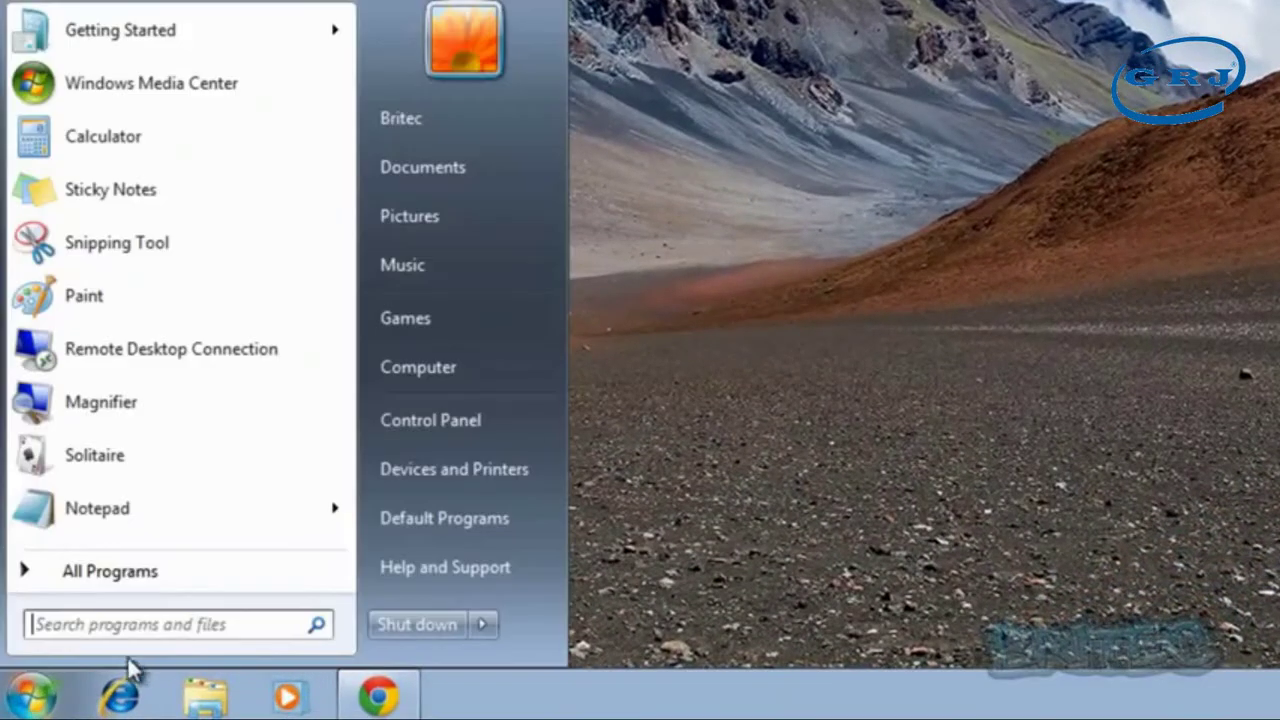
{"action": "type", "text": "re"}
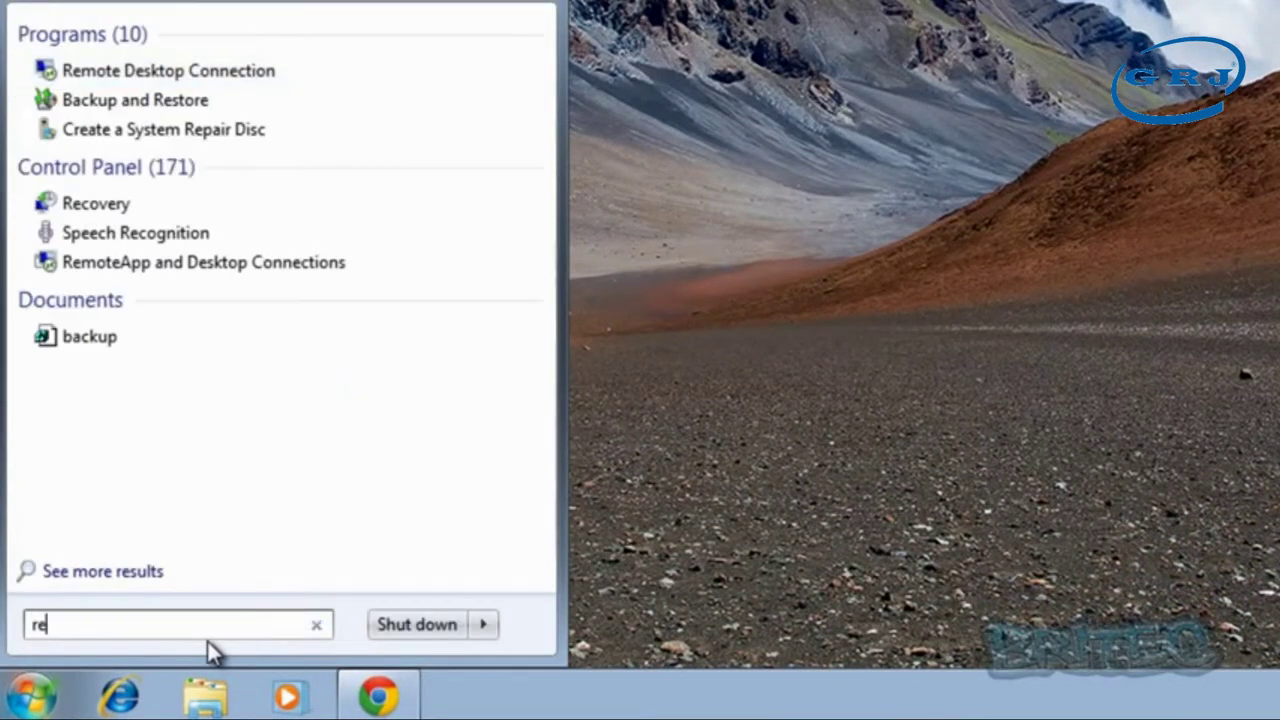
{"action": "type", "text": "gedit"}
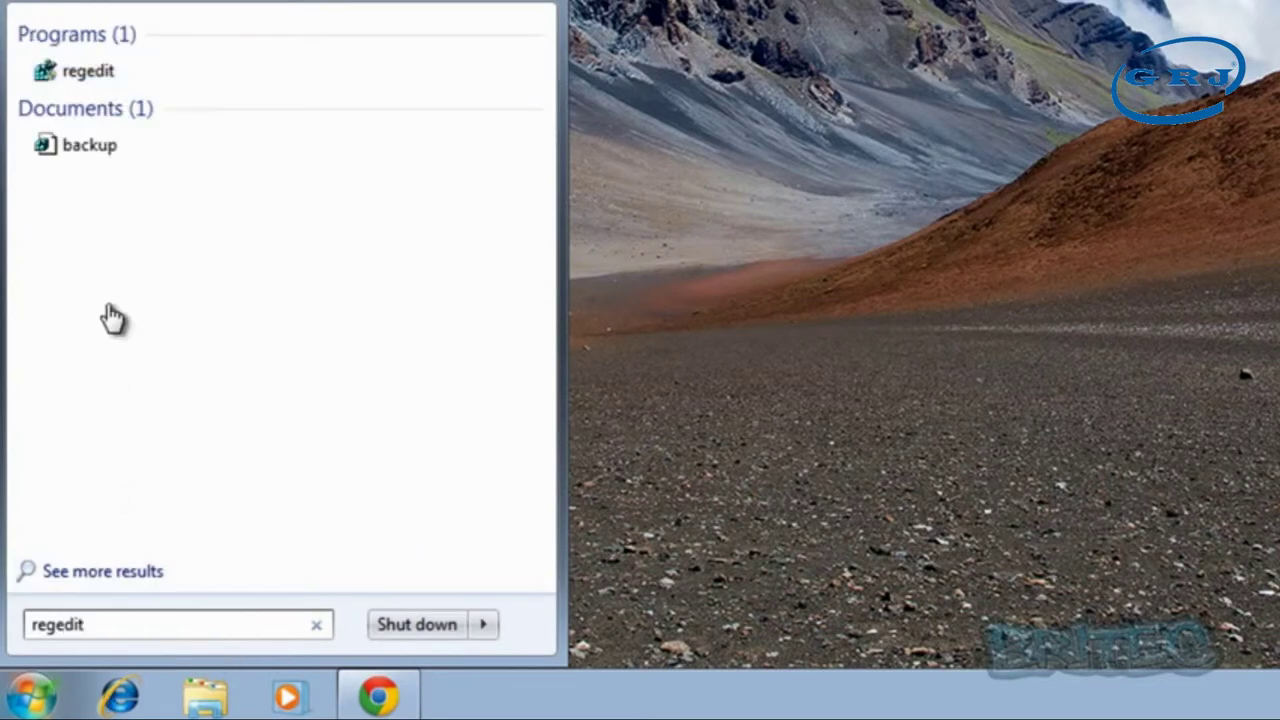
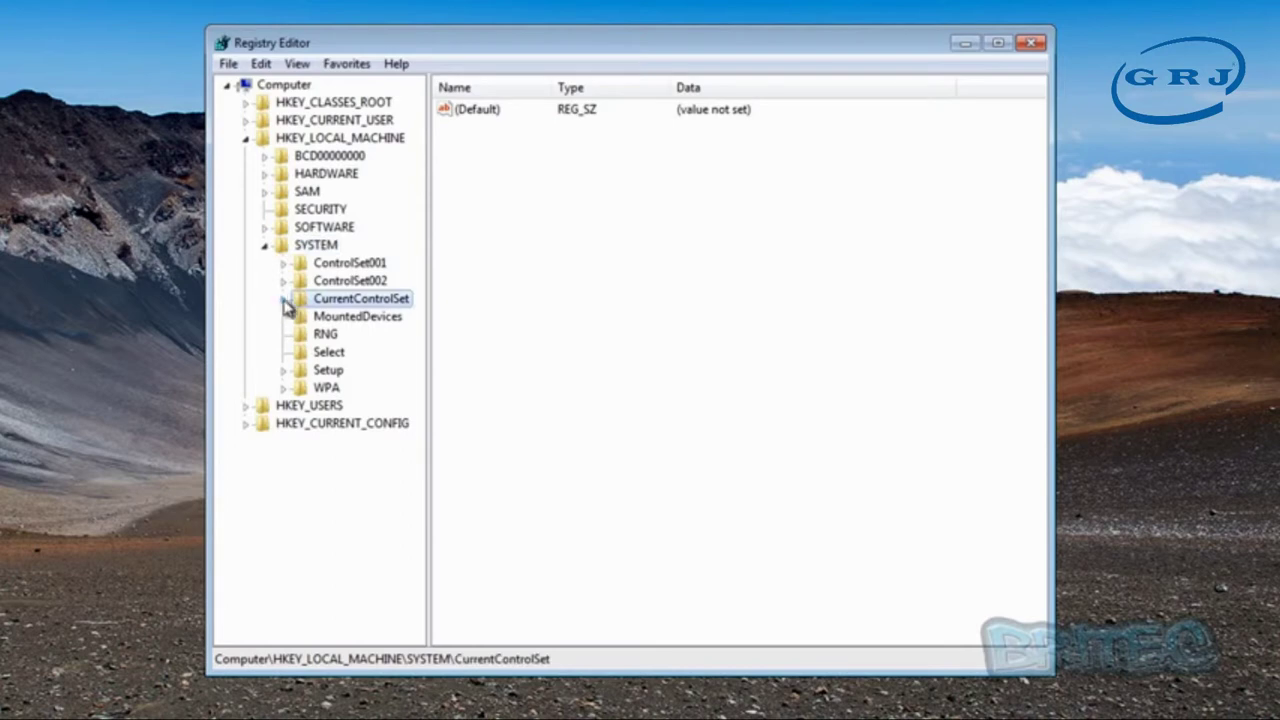
- Go to the registry key HKEY_LOCAL_MACHINE\SYSTEM\CurrentControlSet\Control\Session Manager\Memory Management, widening the key tree to read the names
{"action": "left_click", "coordinate": [285, 300]}
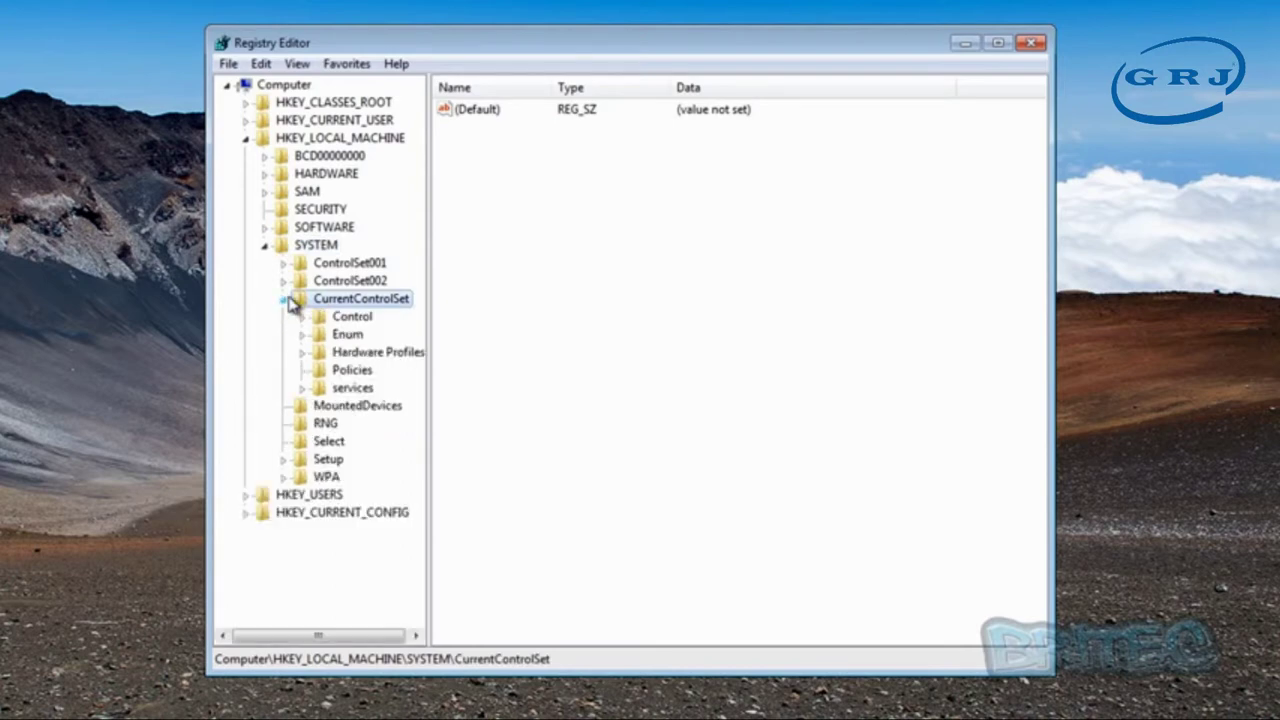
{"action": "left_click", "coordinate": [330, 316]}
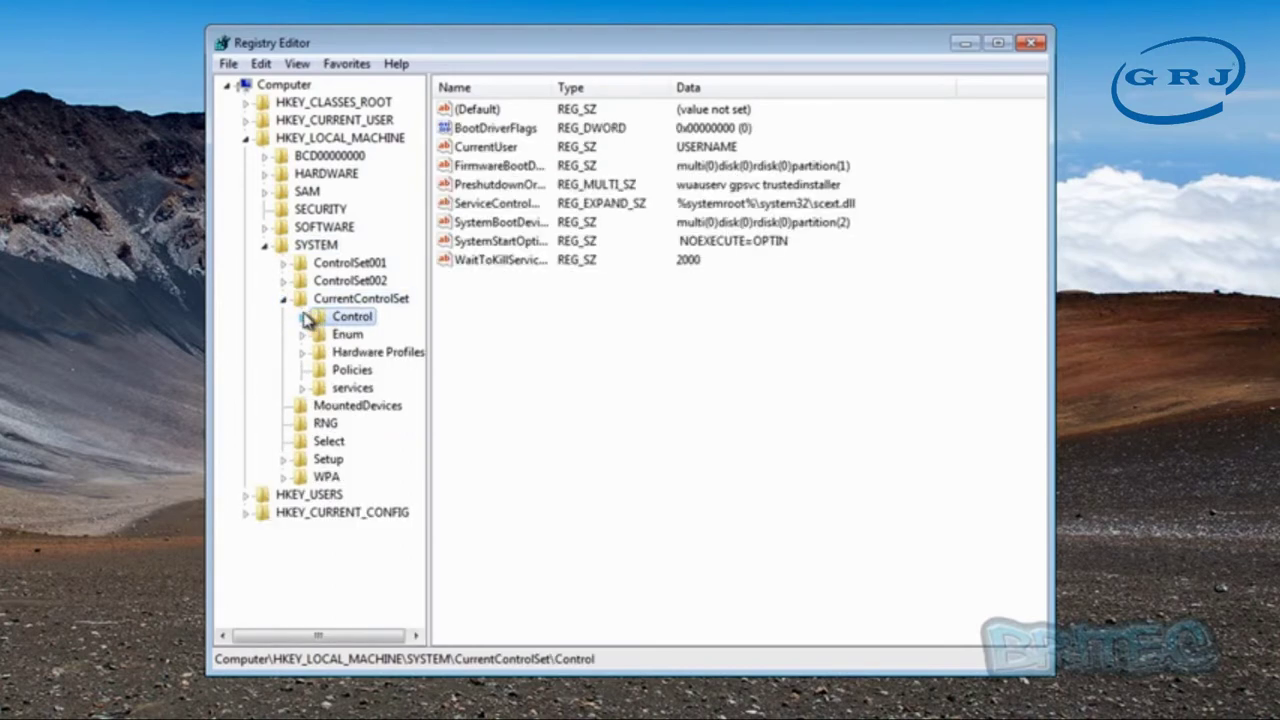
{"action": "left_click", "coordinate": [304, 316]}
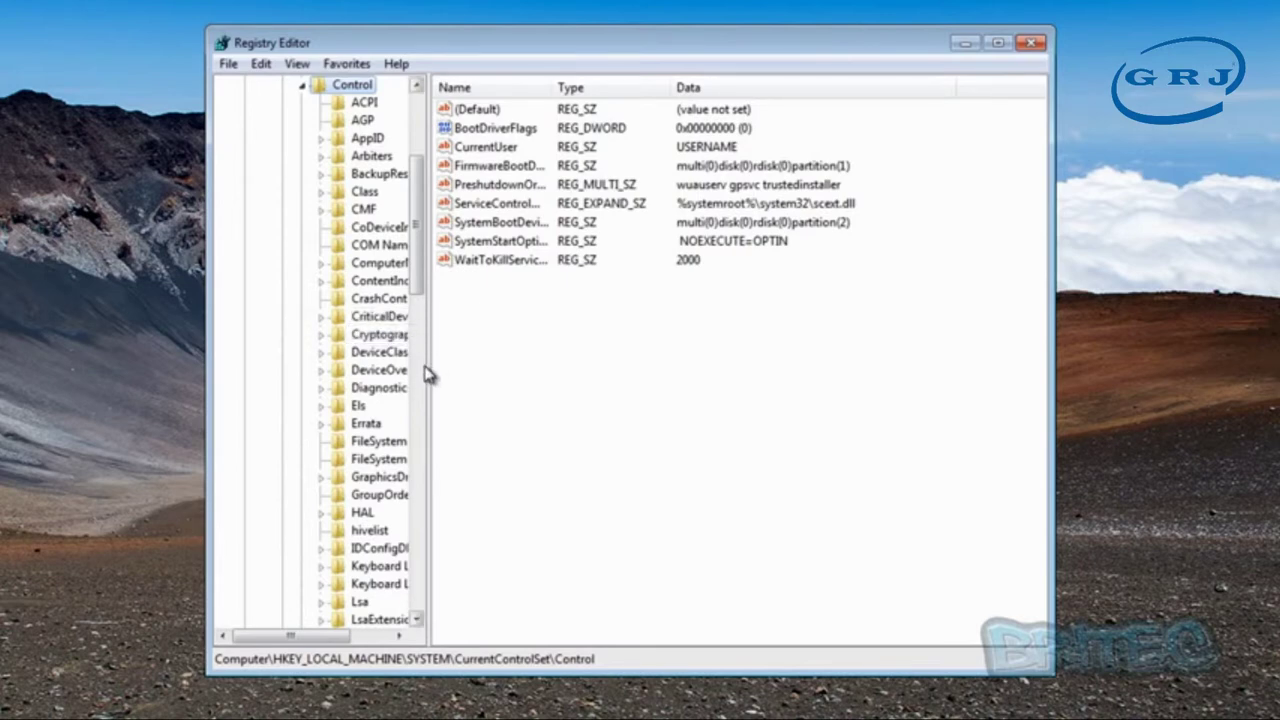
{"action": "left_click_drag", "start_coordinate": [425, 373], "coordinate": [553, 396]}
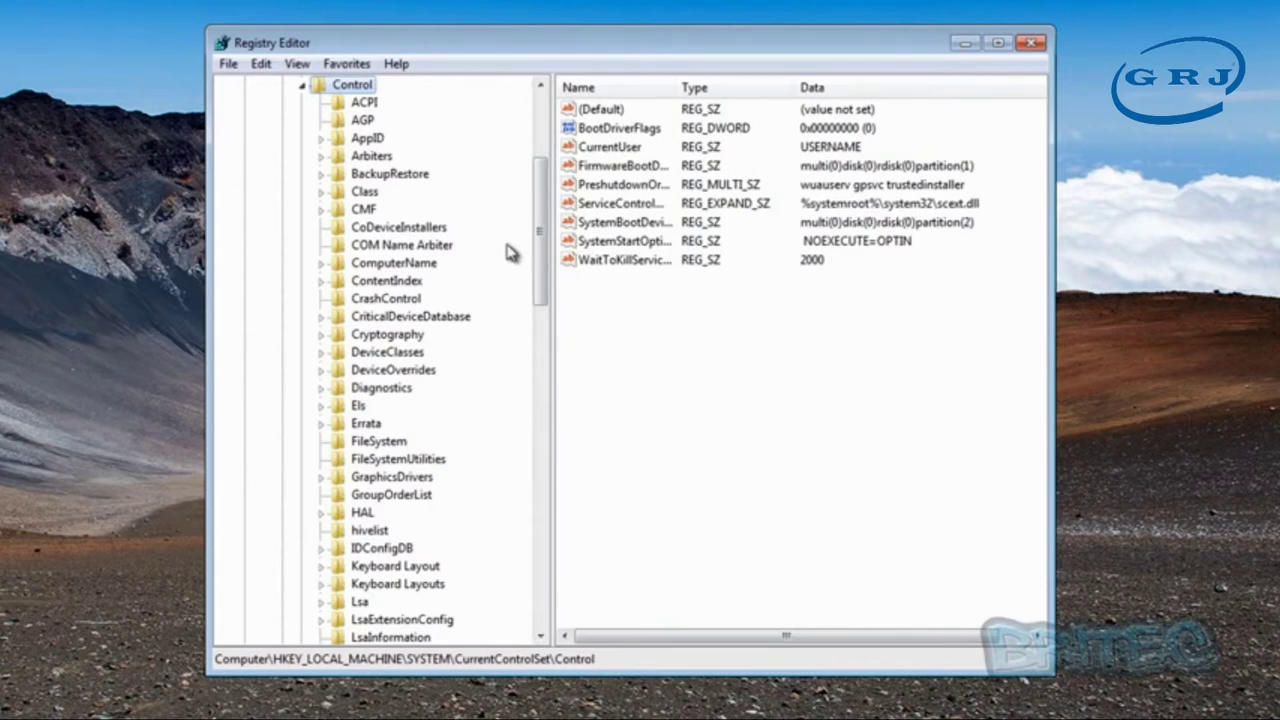
{"action": "left_click_drag", "start_coordinate": [540, 237], "coordinate": [551, 423]}
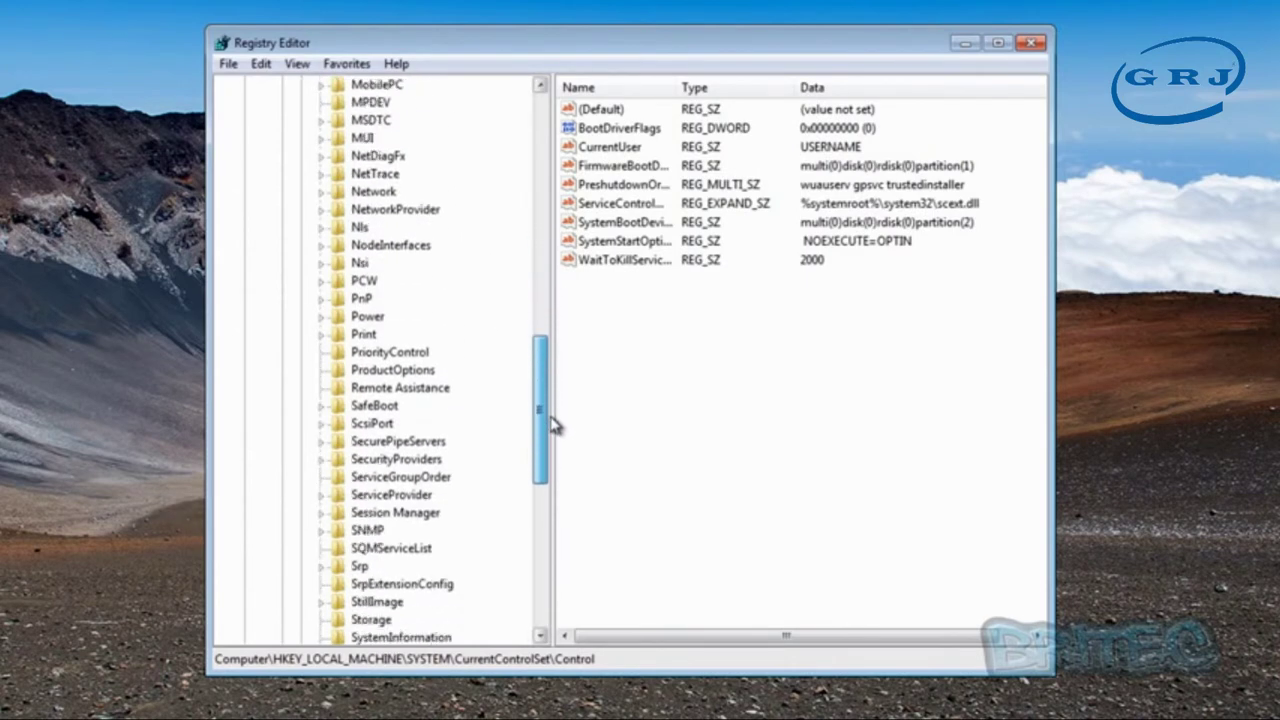
{"action": "left_click", "coordinate": [396, 513]}
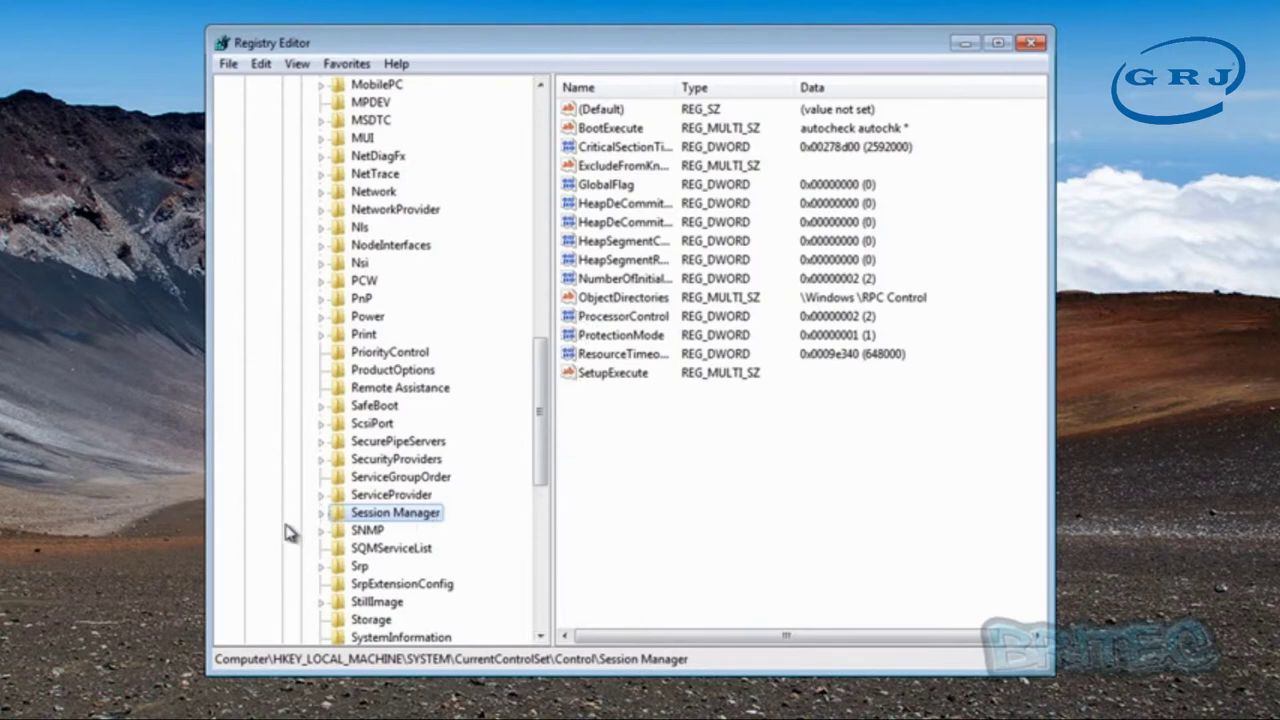
{"action": "left_click", "coordinate": [322, 513]}
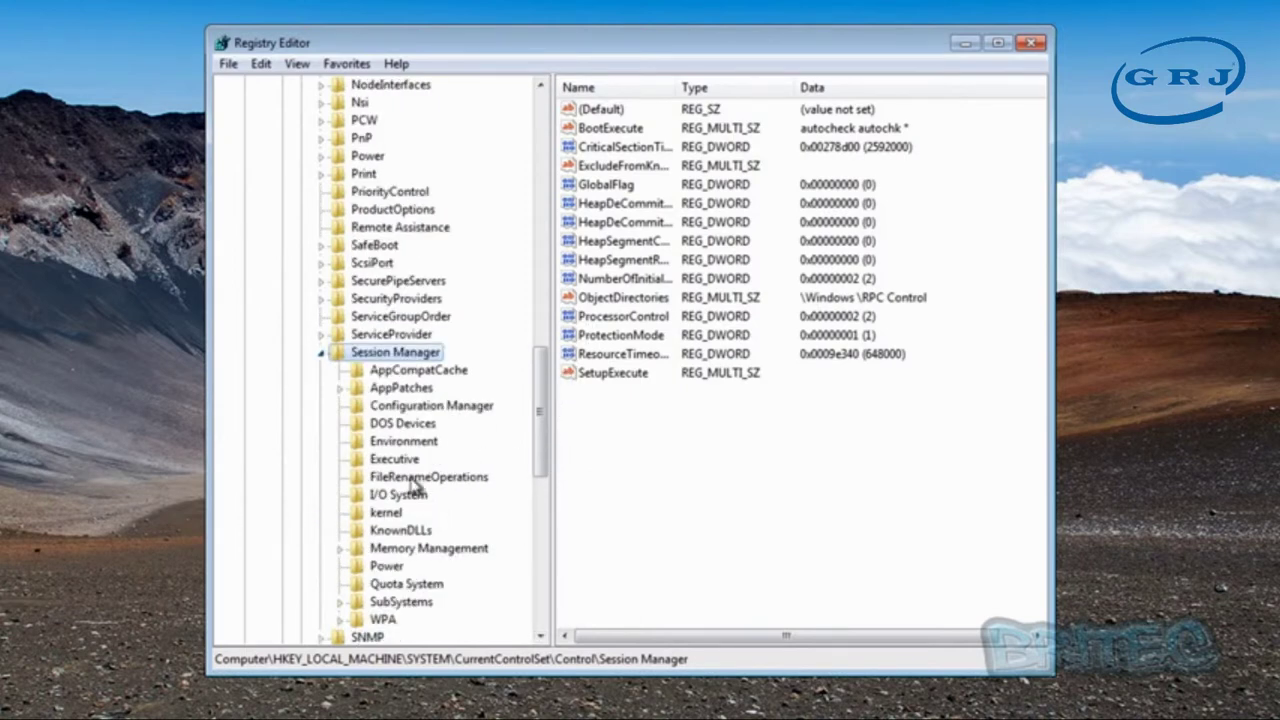
{"action": "left_click", "coordinate": [390, 550]}
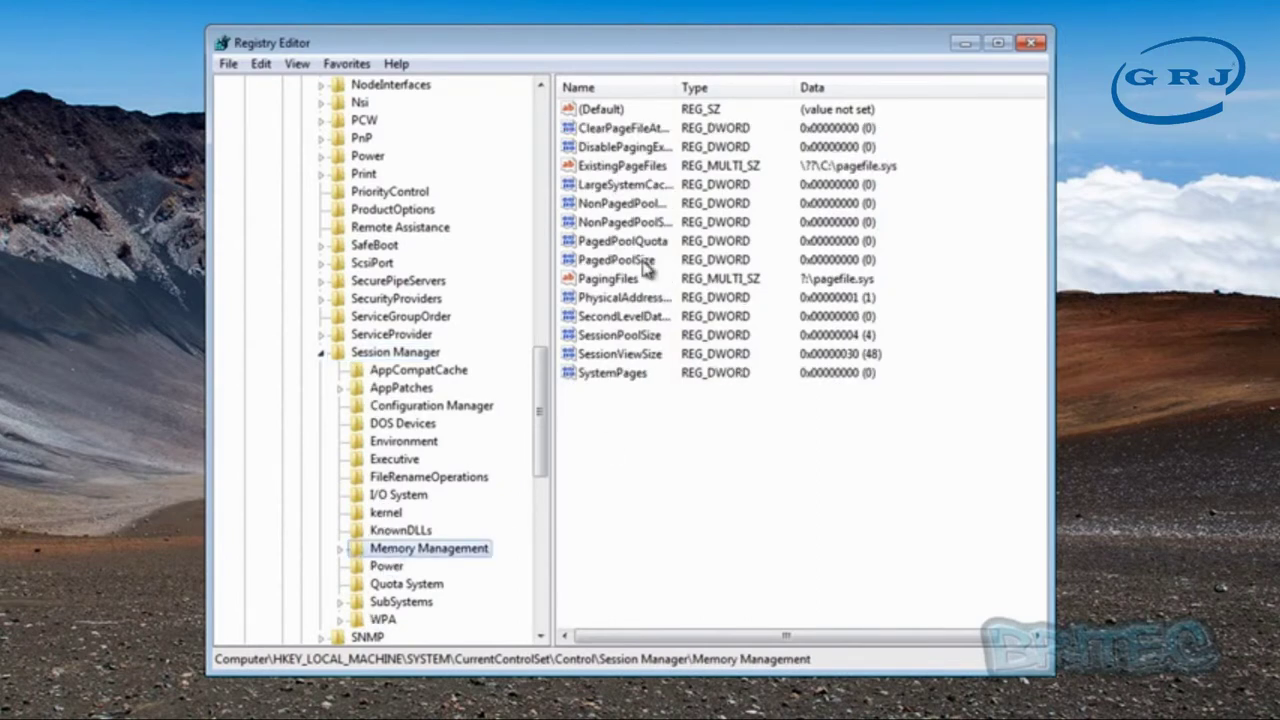
- Inspect the ClearPageFileAtShutdown value data, cancel without editing, widen the Name column to read the full name, and close Registry Editor
{"action": "left_click", "coordinate": [620, 133]}
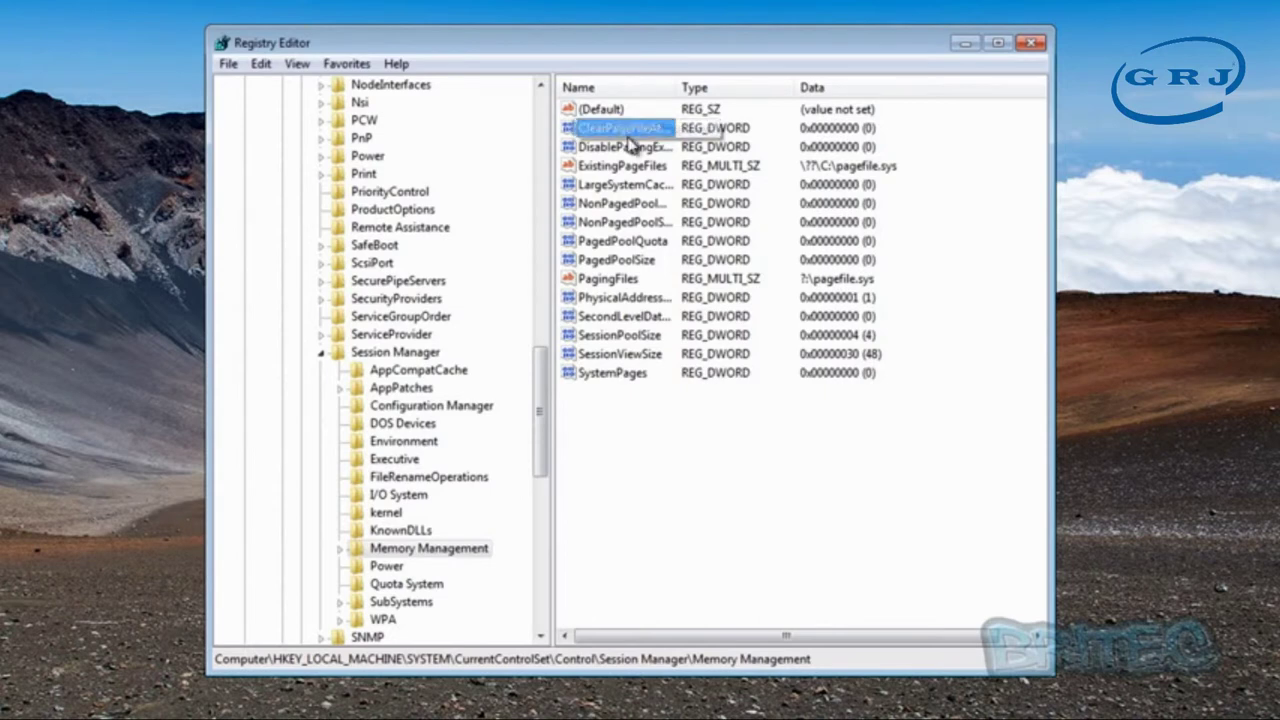
{"action": "double_click", "coordinate": [616, 134]}
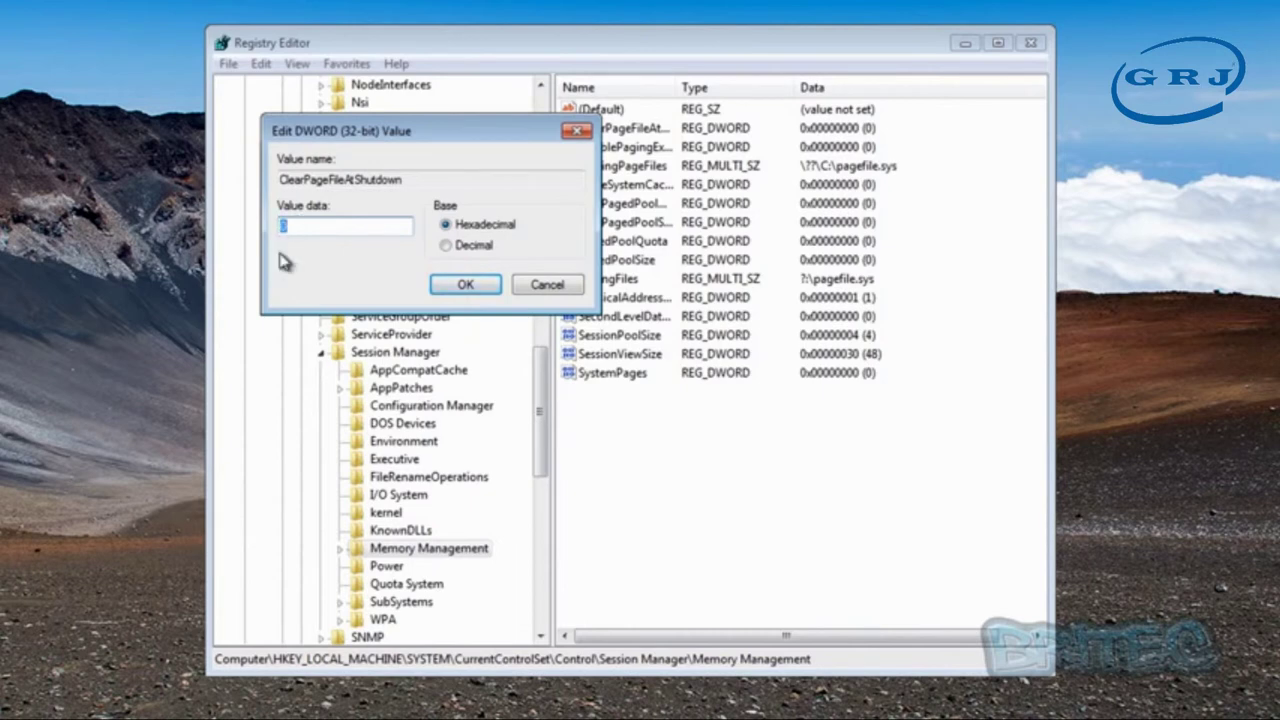
{"action": "left_click", "coordinate": [549, 284]}
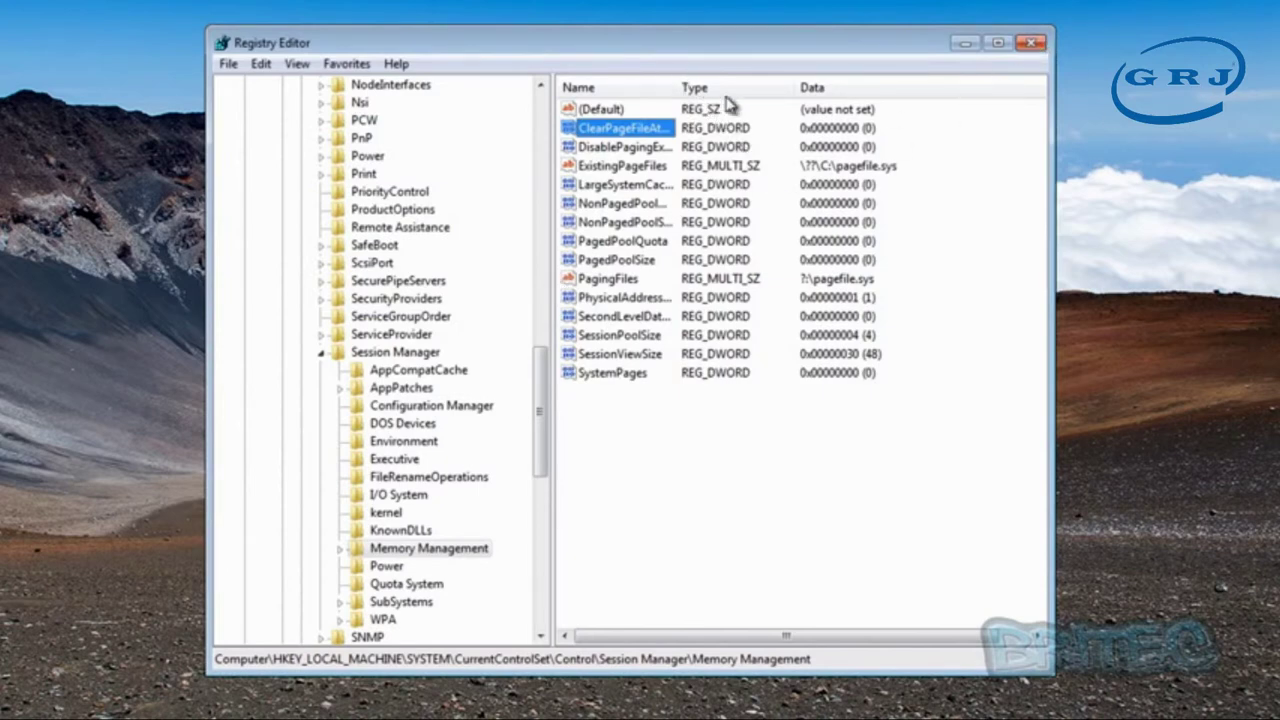
{"action": "left_click_drag", "start_coordinate": [675, 88], "coordinate": [745, 88]}
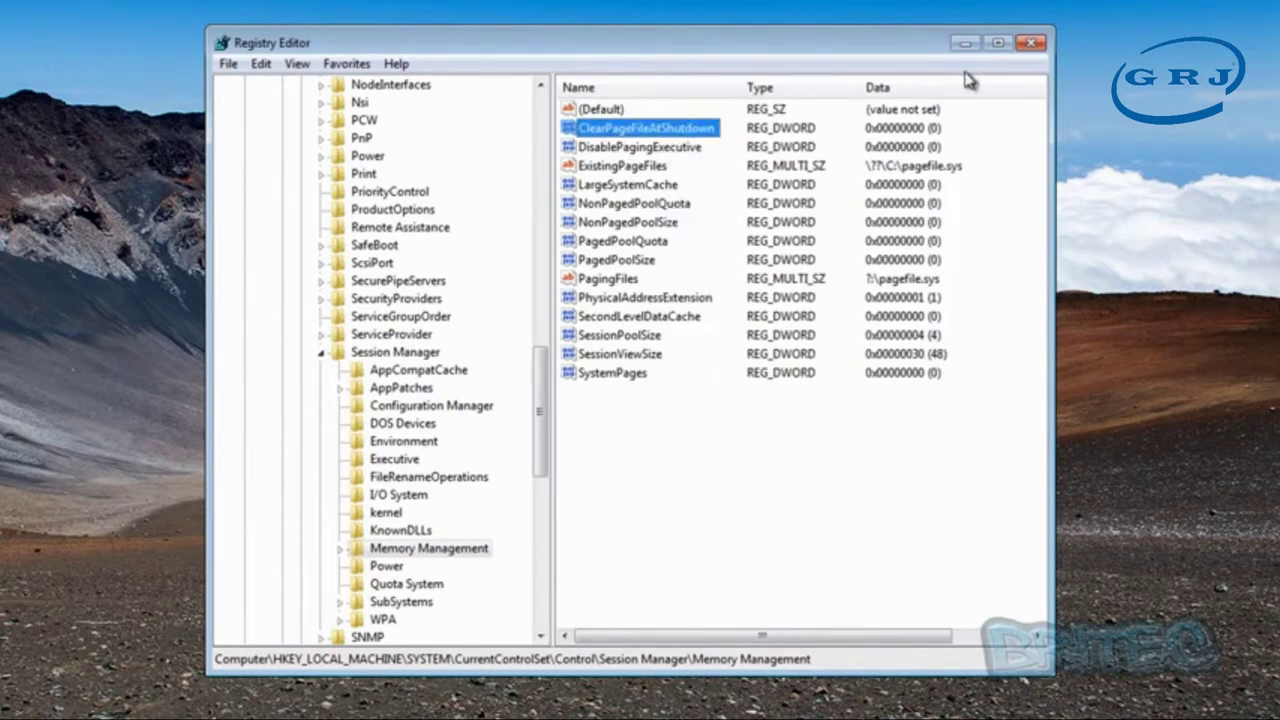
{"action": "left_click", "coordinate": [1036, 42]}
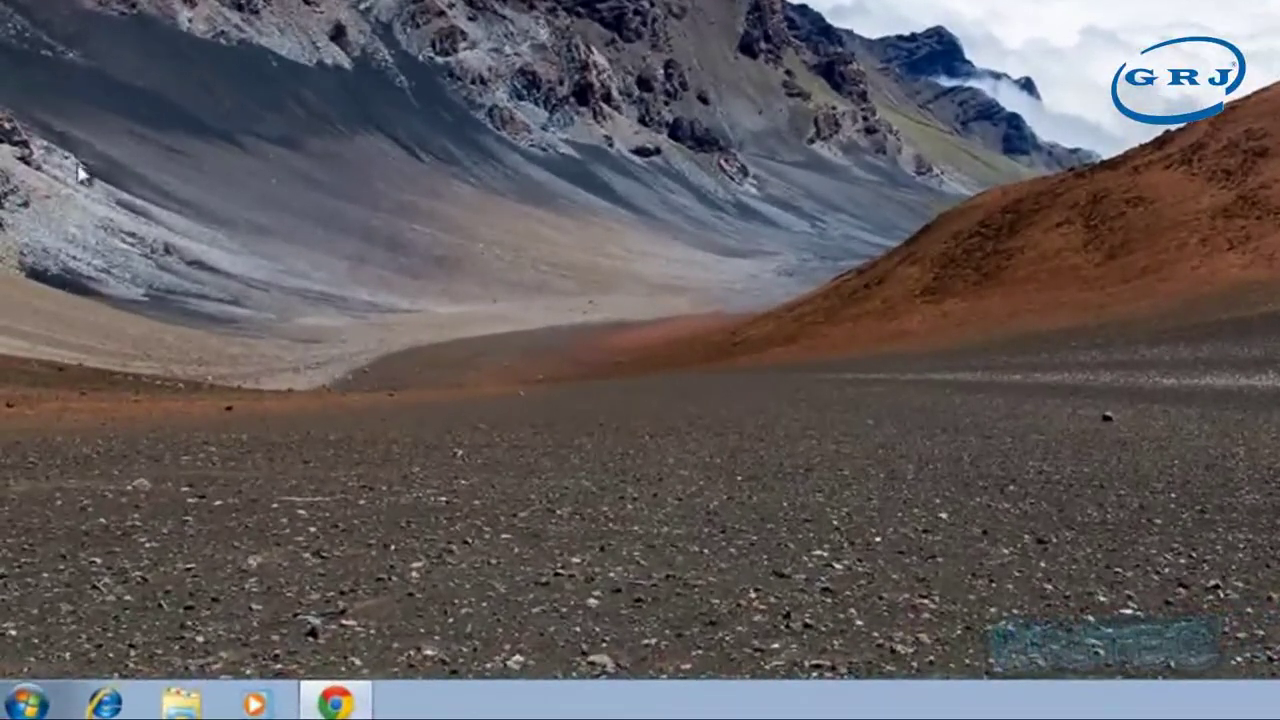
- Open the computer's System properties and launch Device Manager from there, moving its window clear
{"action": "left_click", "coordinate": [26, 703]}
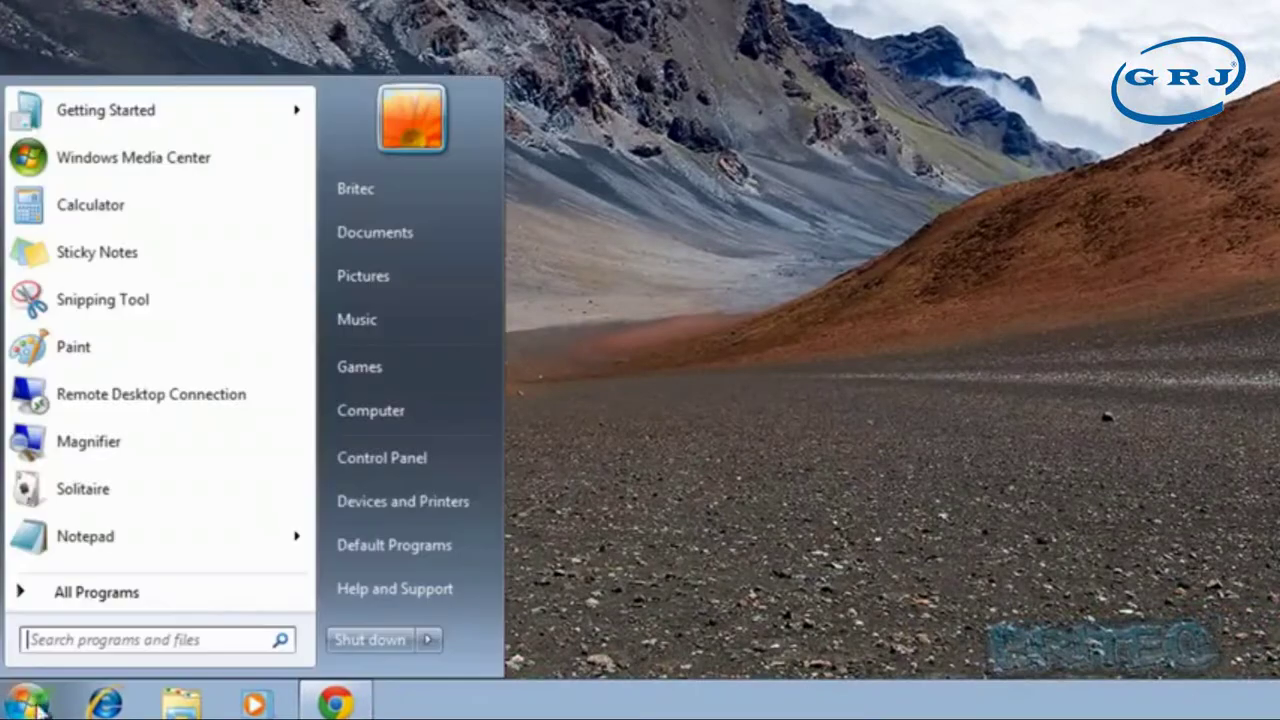
{"action": "right_click", "coordinate": [412, 415]}
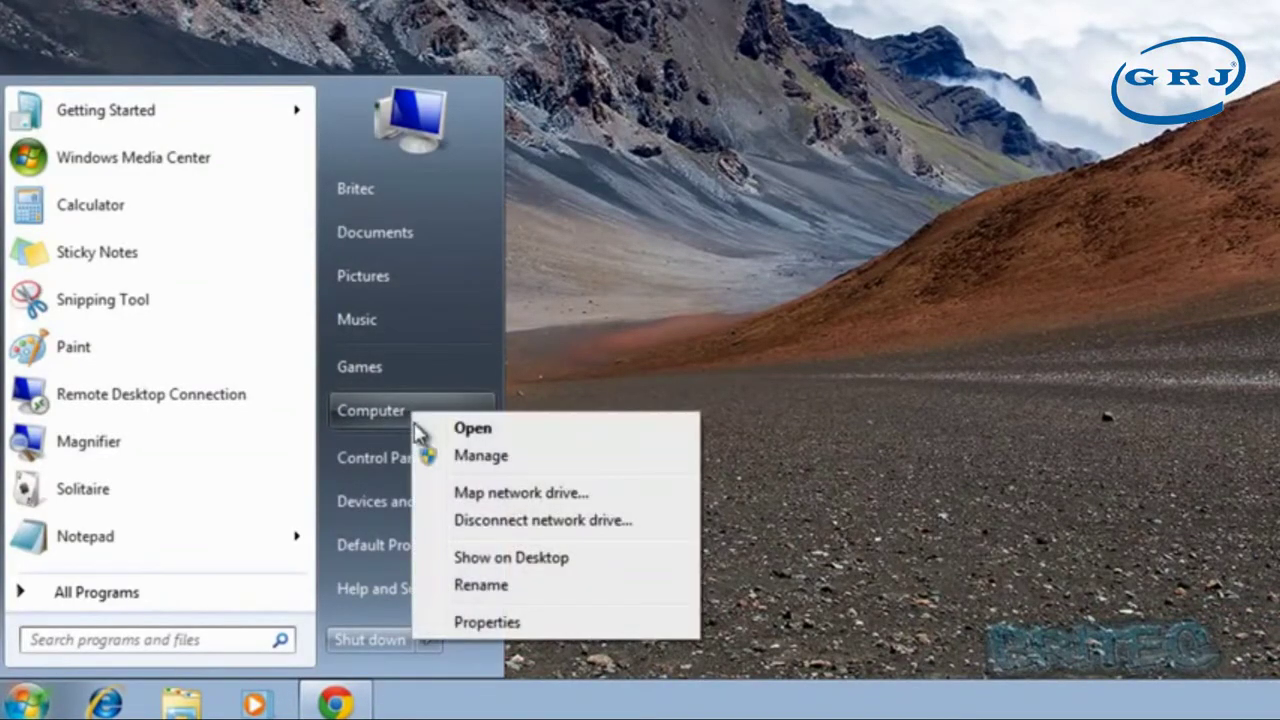
{"action": "left_click", "coordinate": [478, 622]}
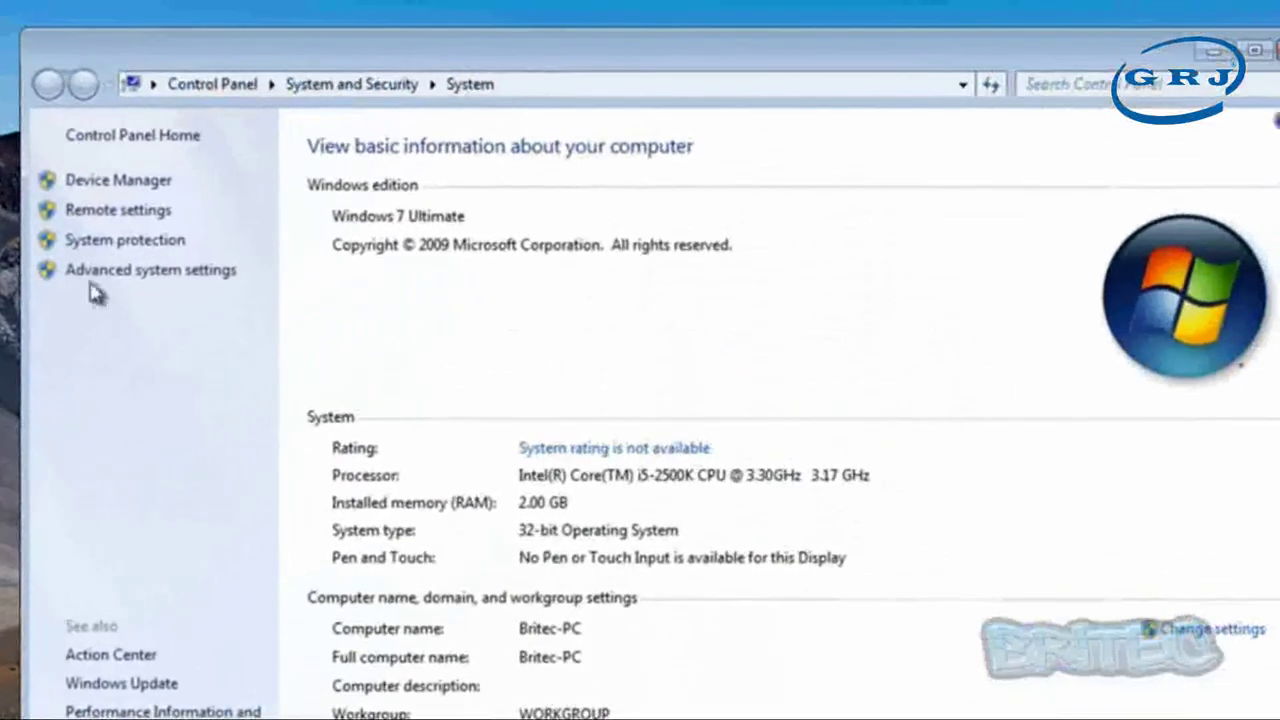
{"action": "left_click", "coordinate": [110, 181]}
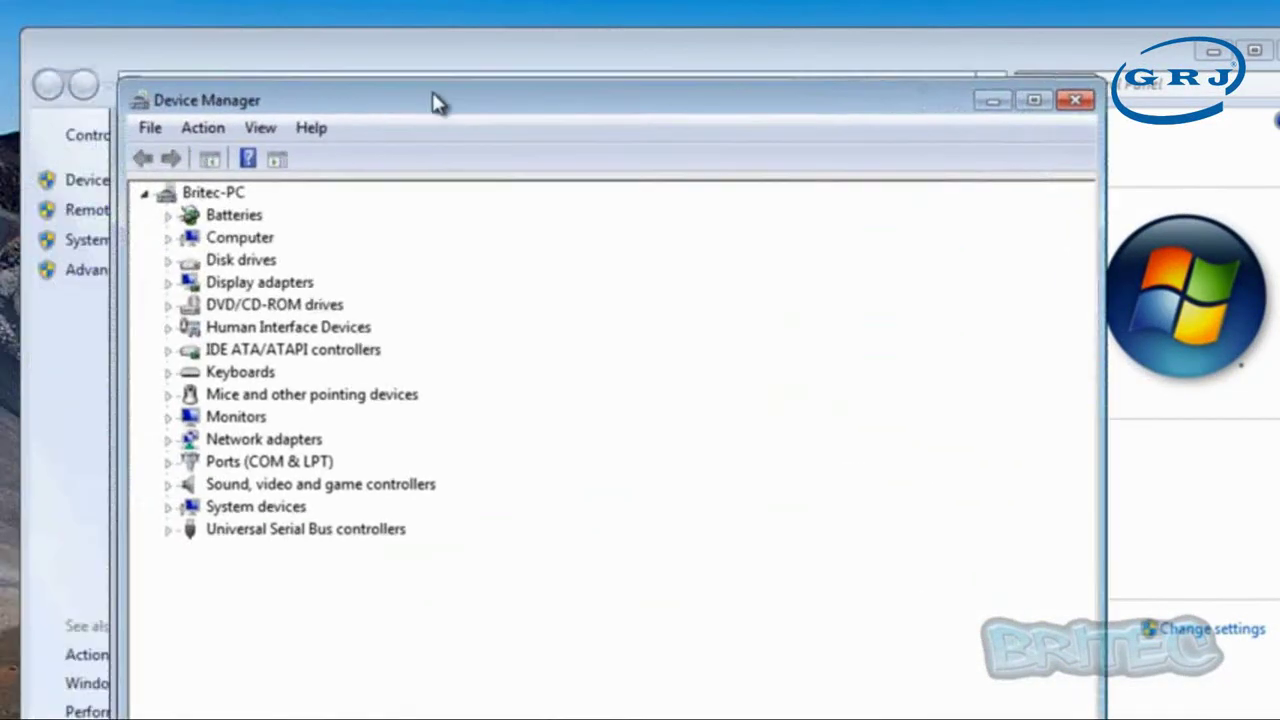
{"action": "left_click_drag", "start_coordinate": [435, 103], "coordinate": [357, 69]}
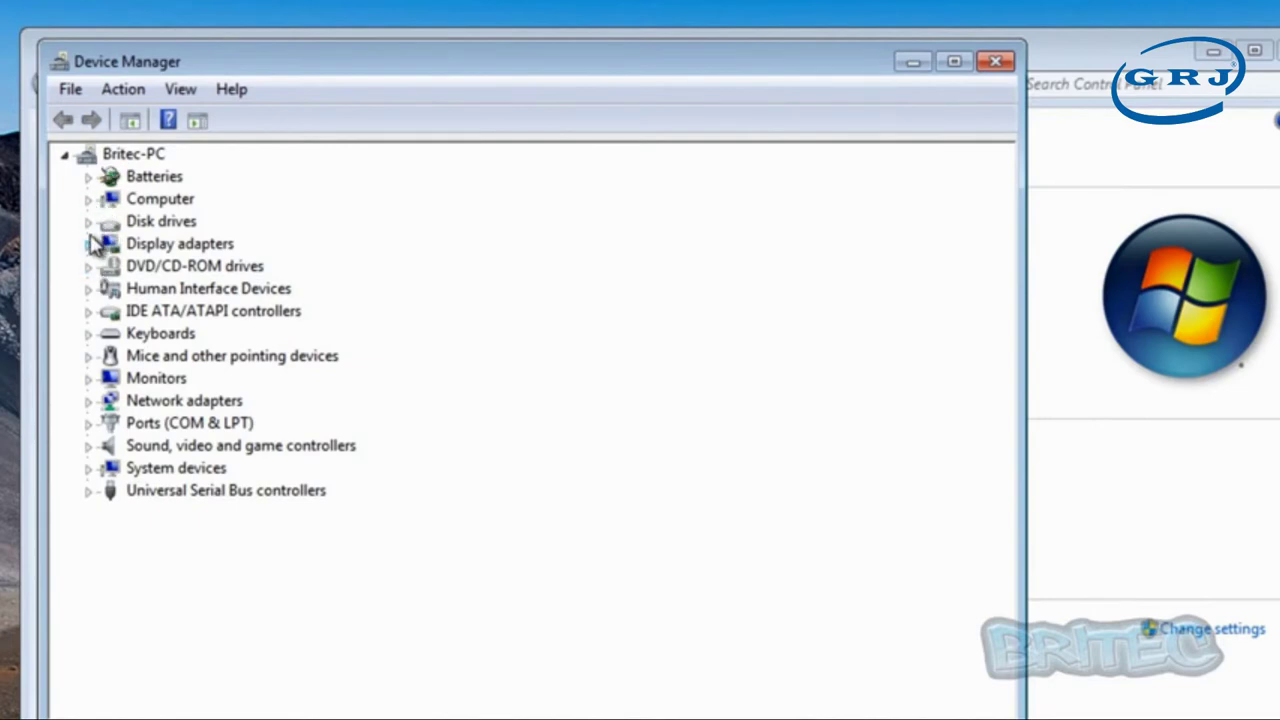
- Expand Display adapters and open the properties of the VirtualBox Graphics Adapter
{"action": "left_click", "coordinate": [170, 246]}
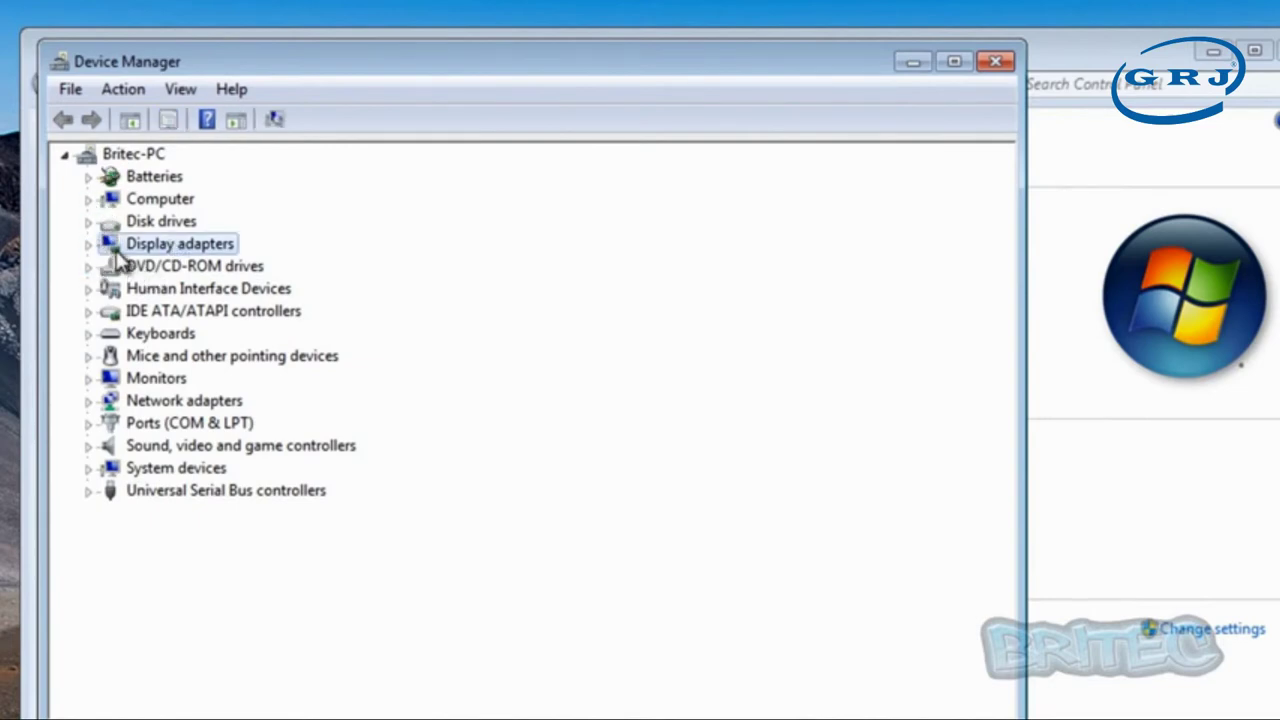
{"action": "left_click", "coordinate": [88, 244]}
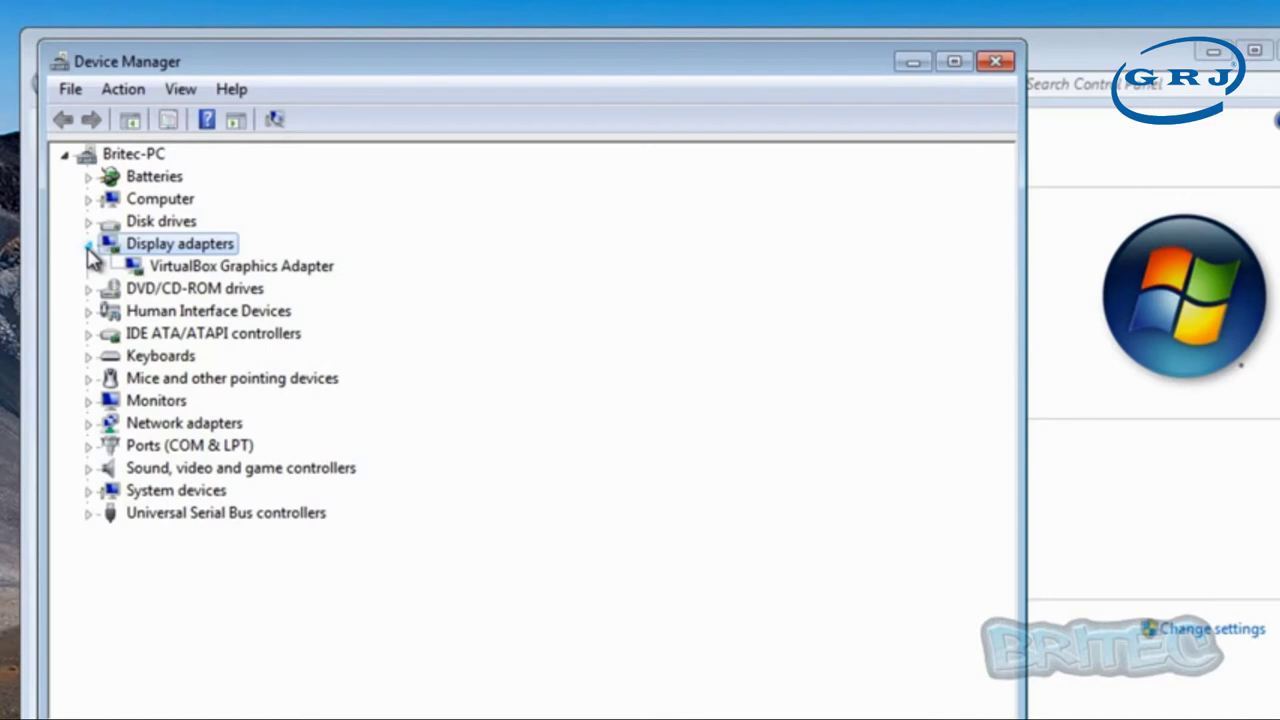
{"action": "left_click", "coordinate": [206, 267]}
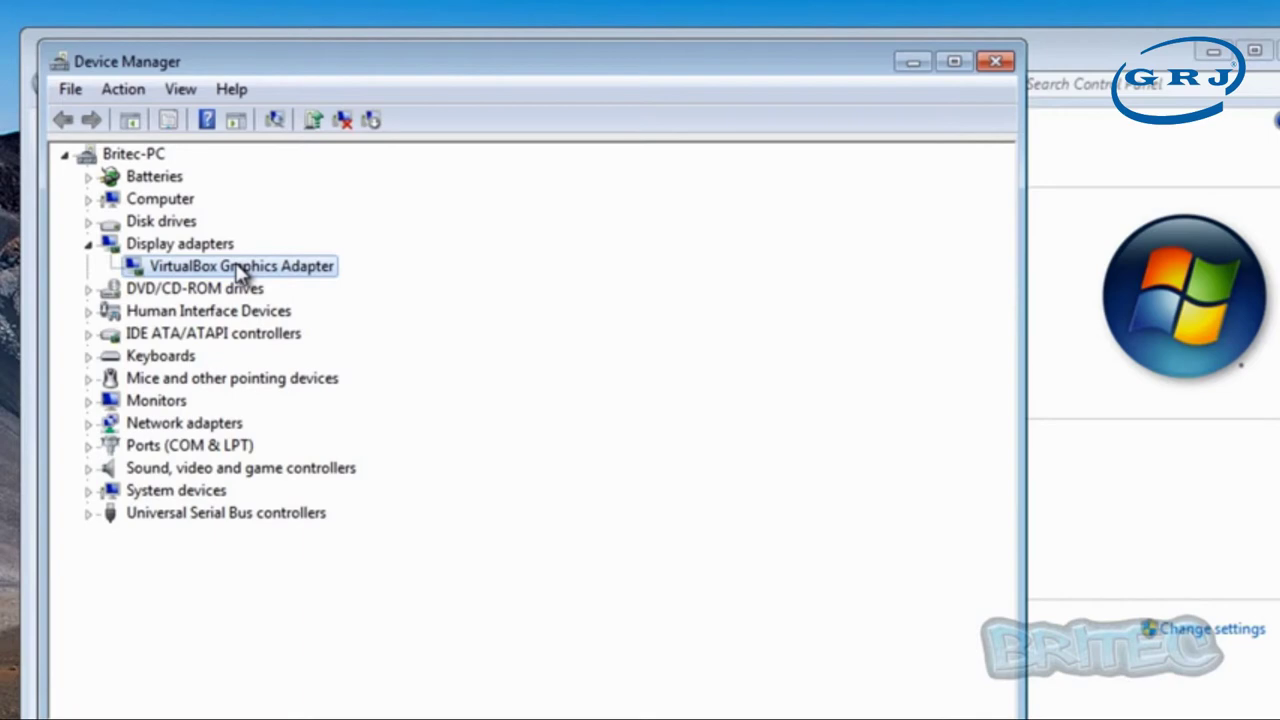
{"action": "right_click", "coordinate": [241, 275]}
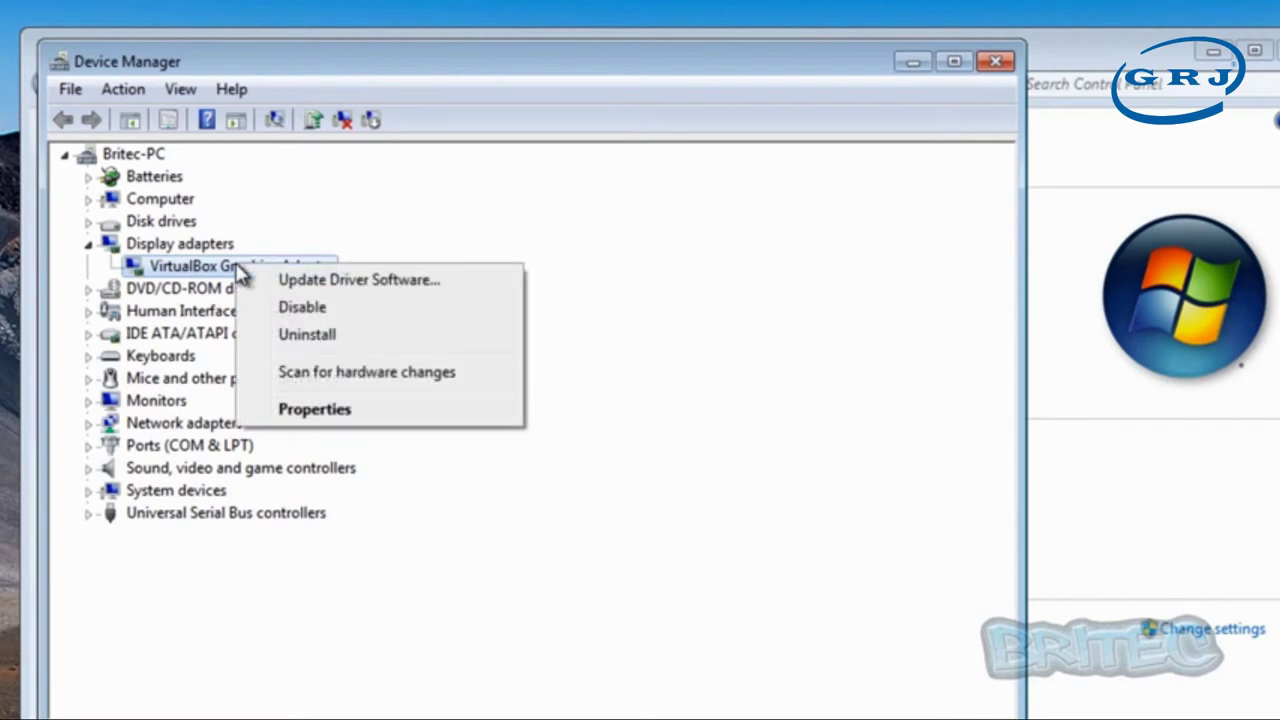
{"action": "left_click", "coordinate": [315, 410]}
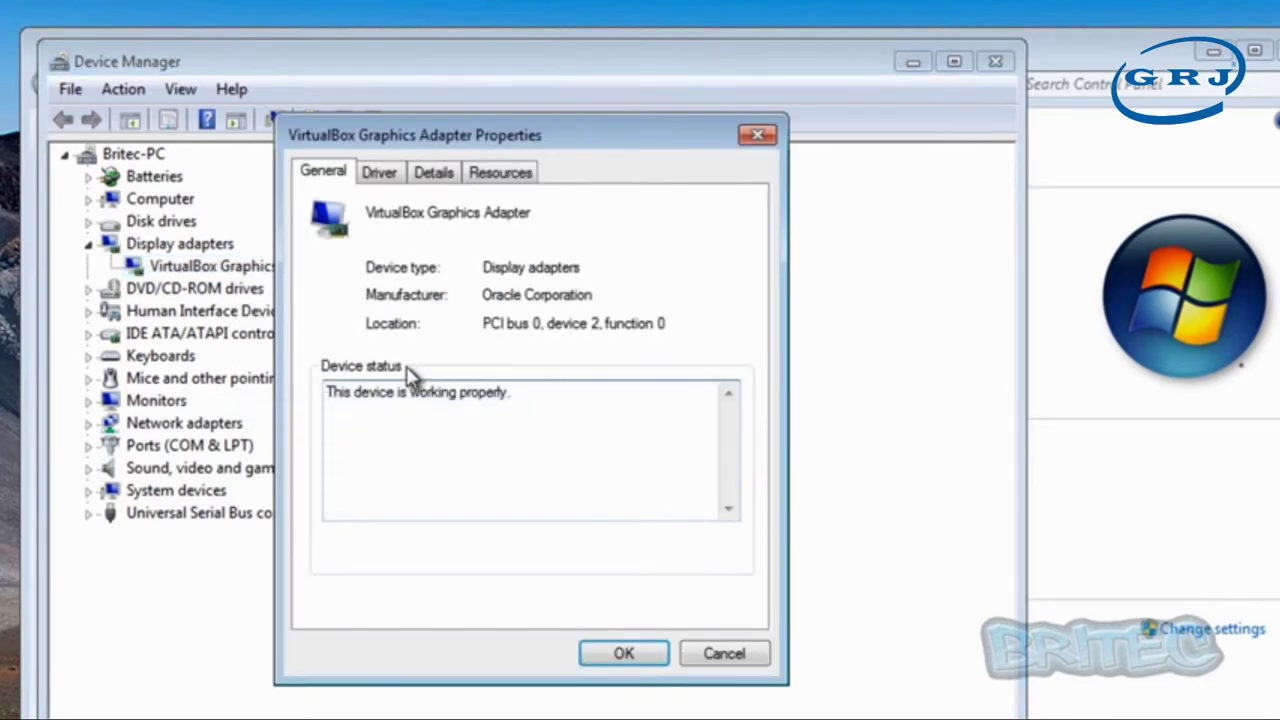
- Review the graphics adapter's driver update and rollback options, cancel the properties dialog, and close Device Manager
{"action": "left_click", "coordinate": [390, 176]}
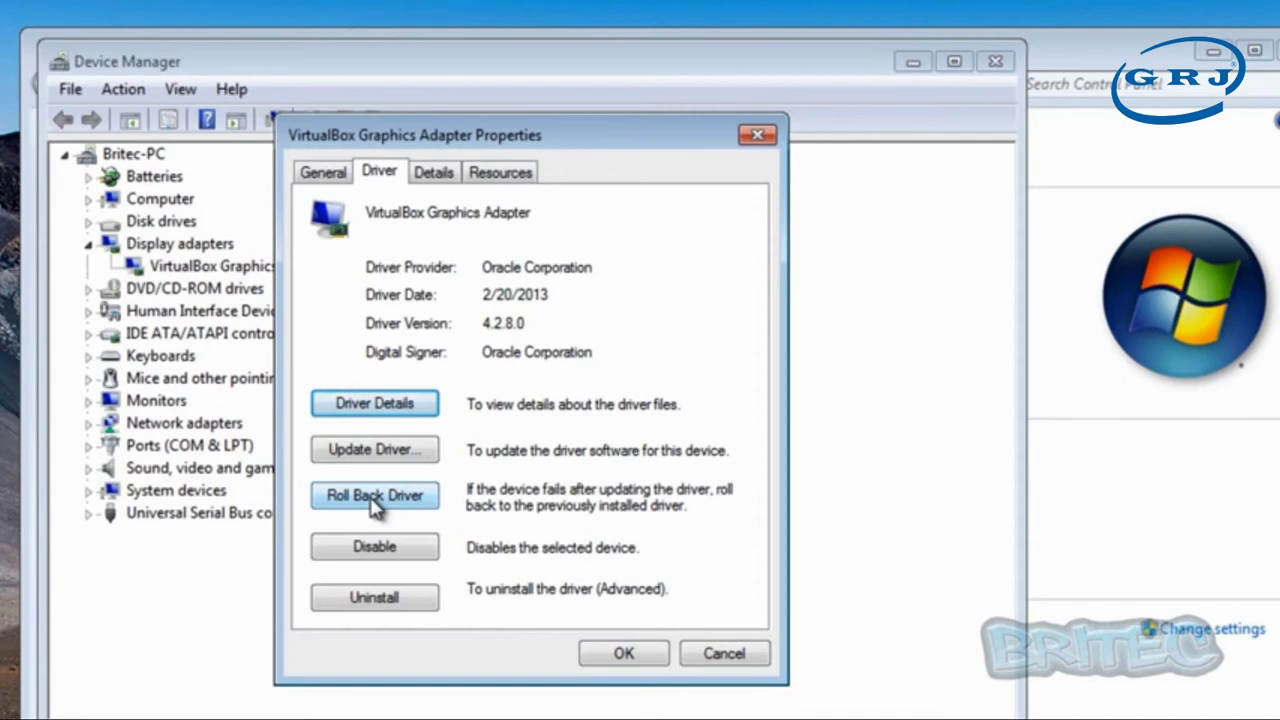
{"action": "left_click", "coordinate": [724, 653]}
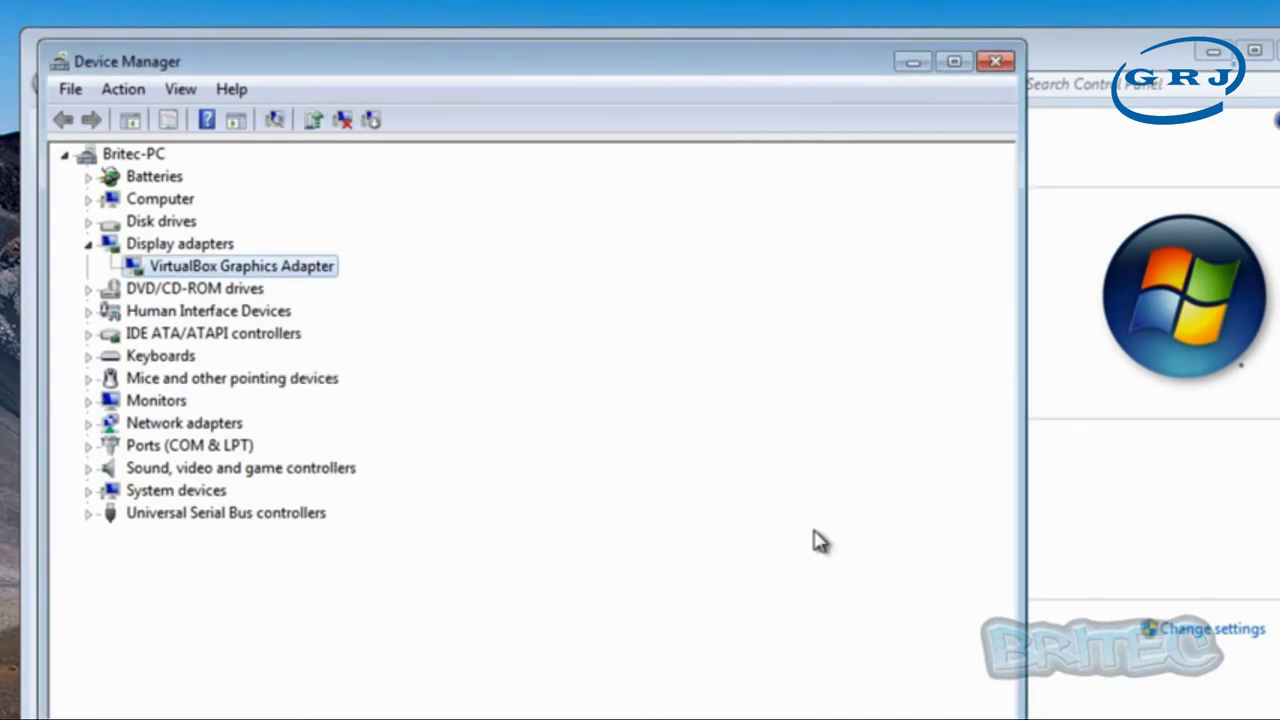
{"action": "left_click", "coordinate": [995, 62]}
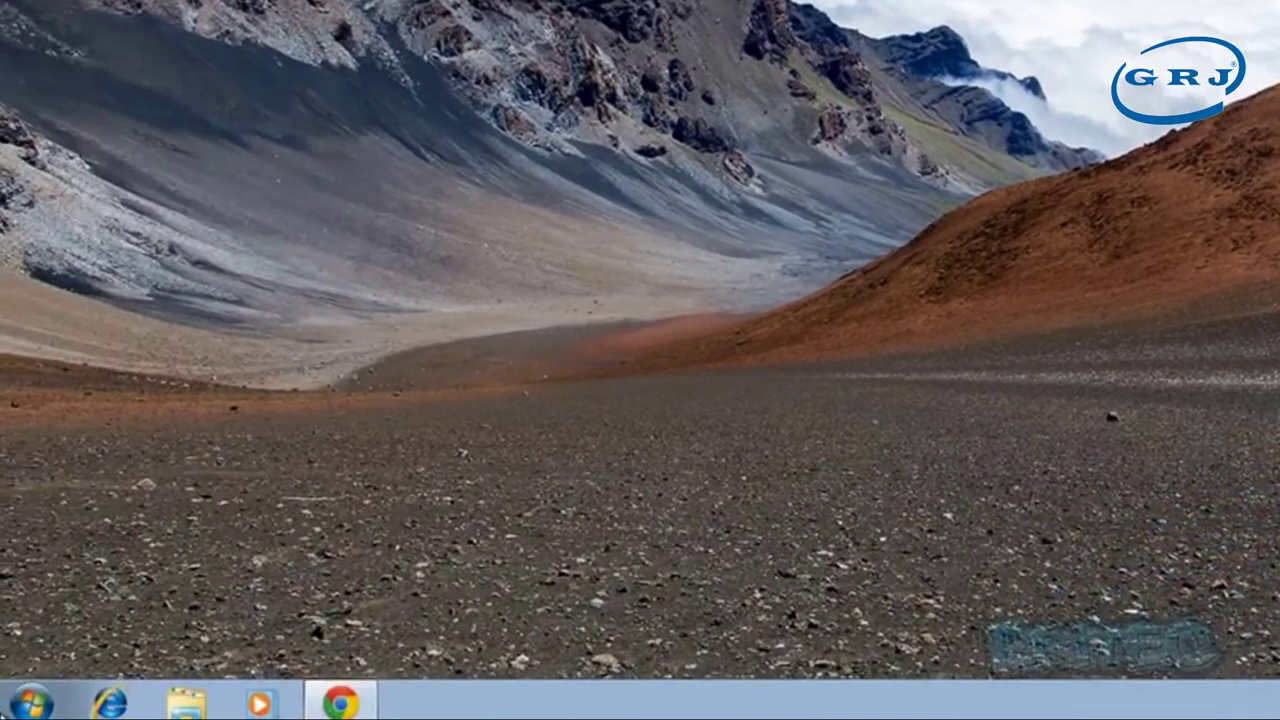
- Launch msconfig and choose Selective startup with Load startup items turned off
{"action": "left_click", "coordinate": [32, 702]}
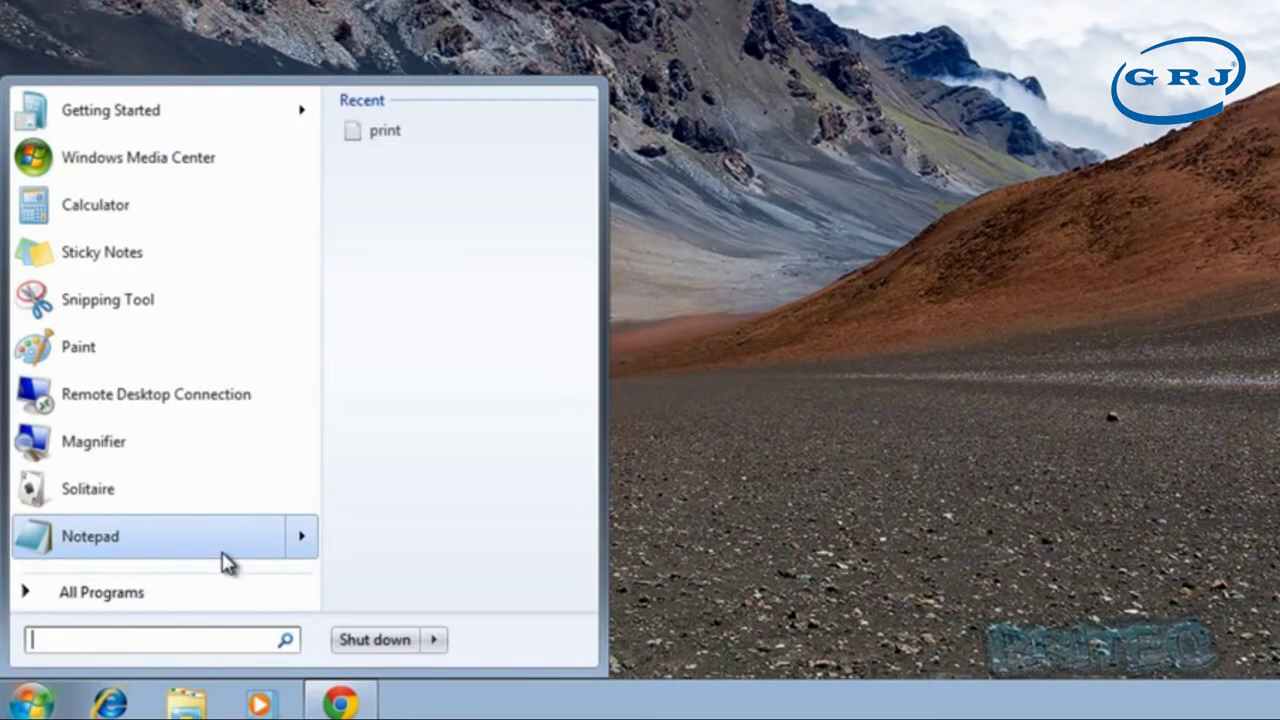
{"action": "type", "text": "msconfig"}
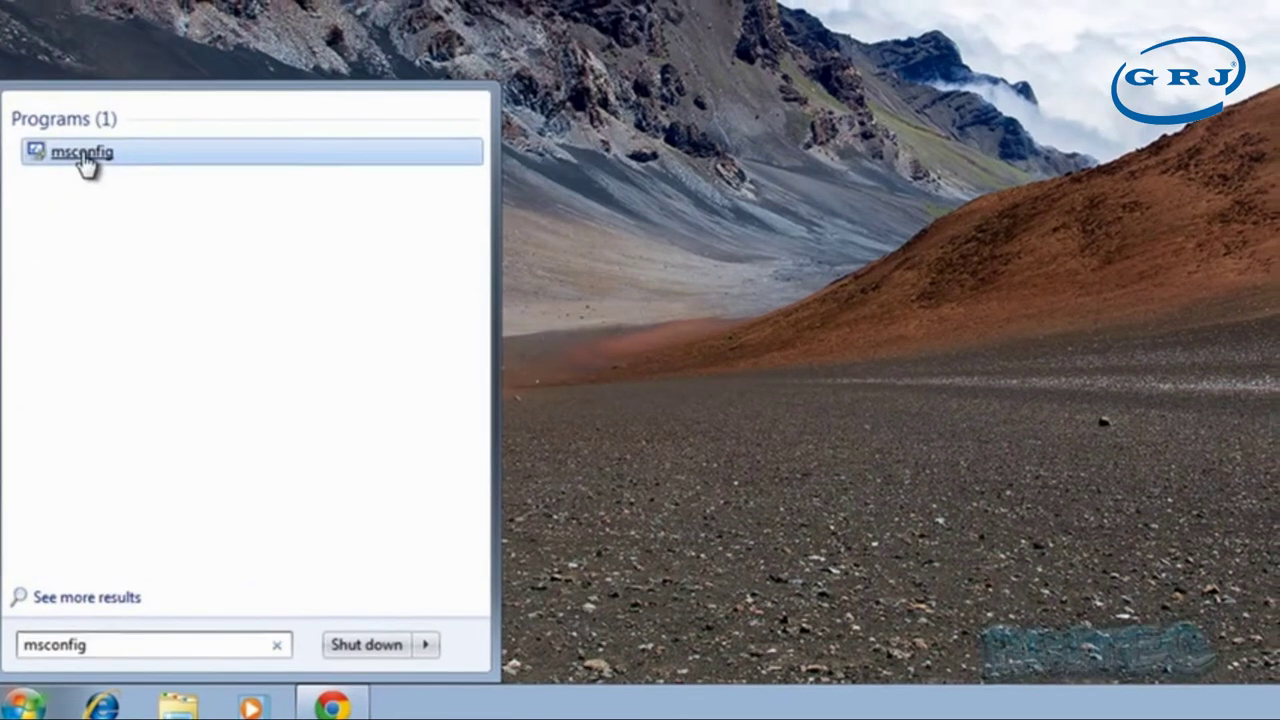
{"action": "left_click", "coordinate": [80, 150]}
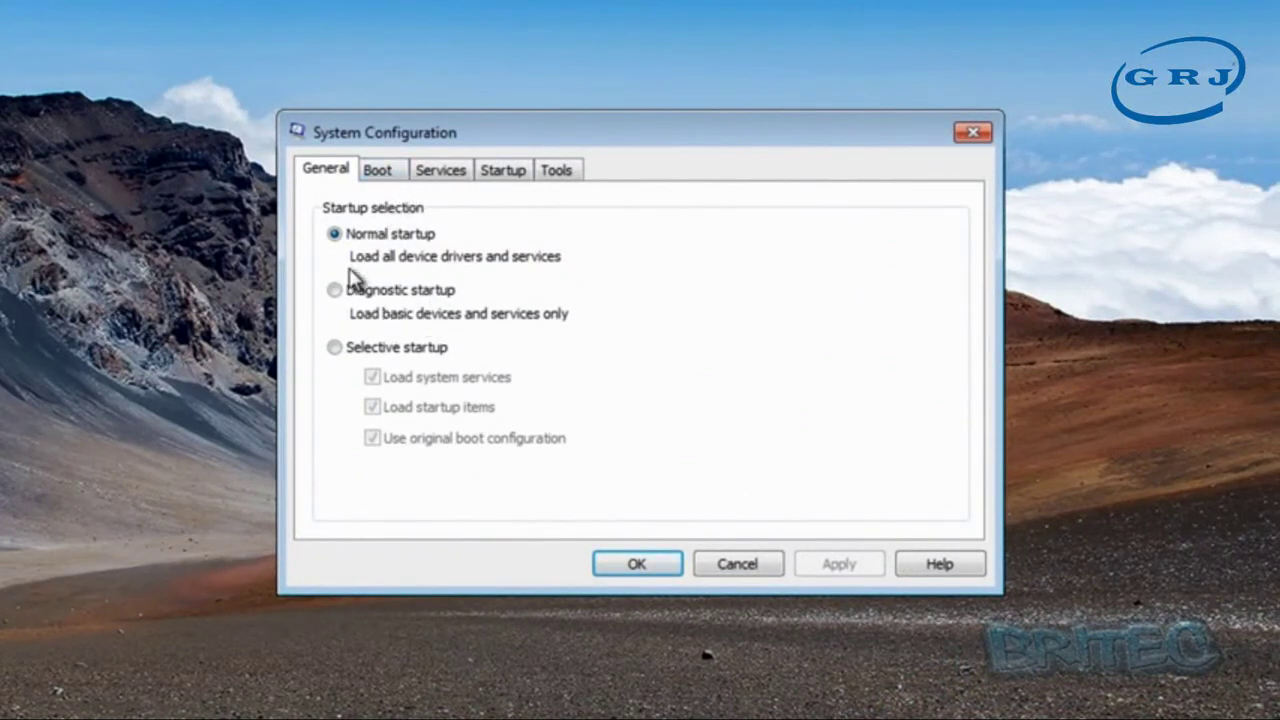
{"action": "left_click", "coordinate": [336, 347]}
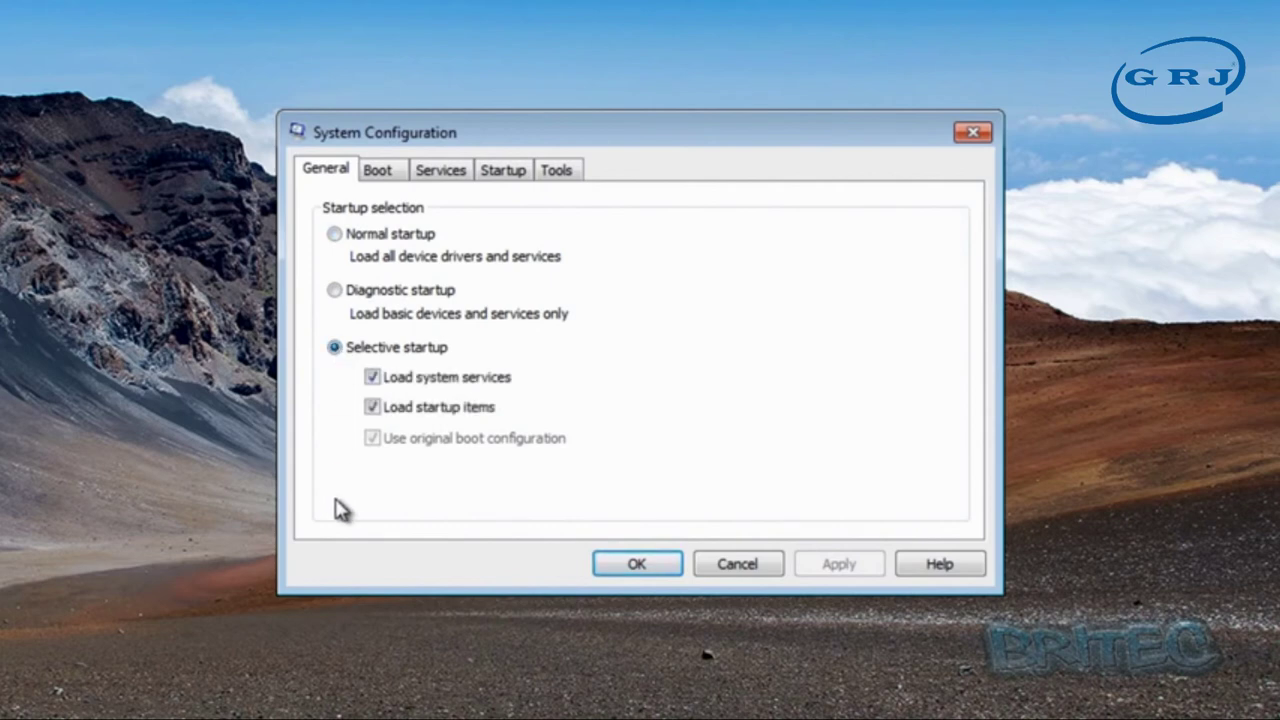
{"action": "left_click", "coordinate": [372, 408]}
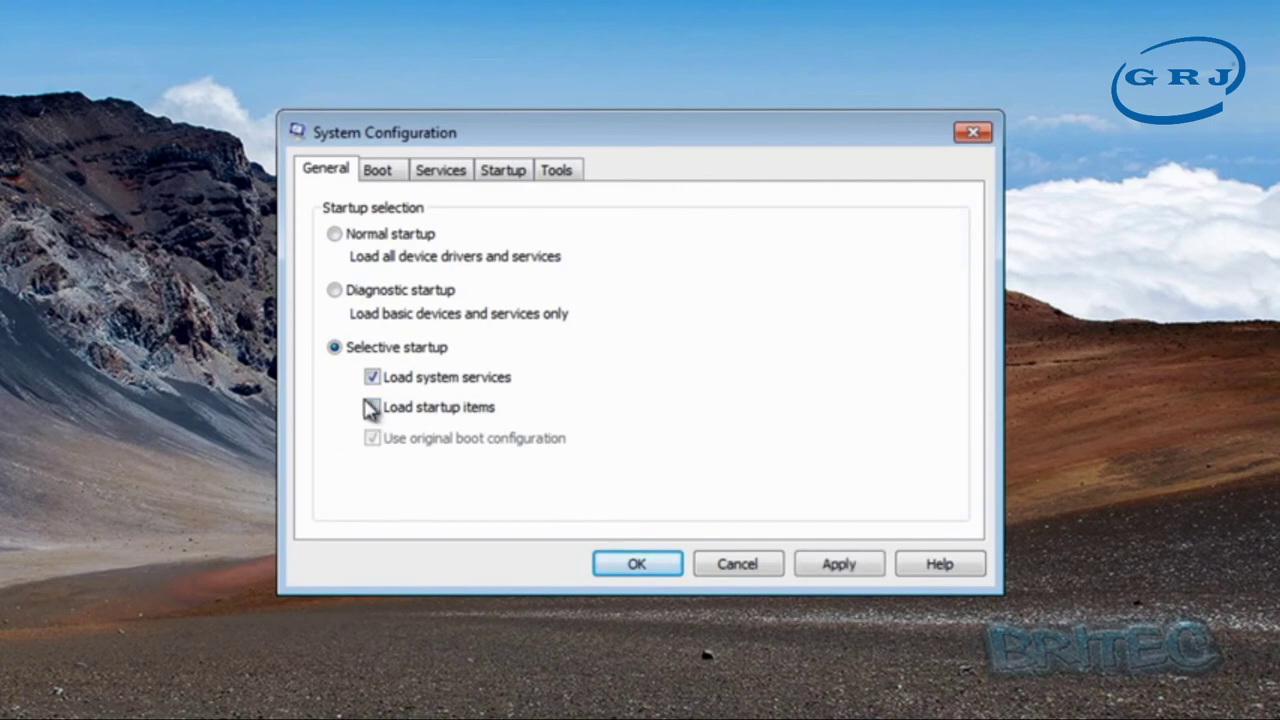
- Review the non-Microsoft services in System Configuration by hiding all Microsoft services, and close the dialog without saving
{"action": "left_click", "coordinate": [439, 175]}
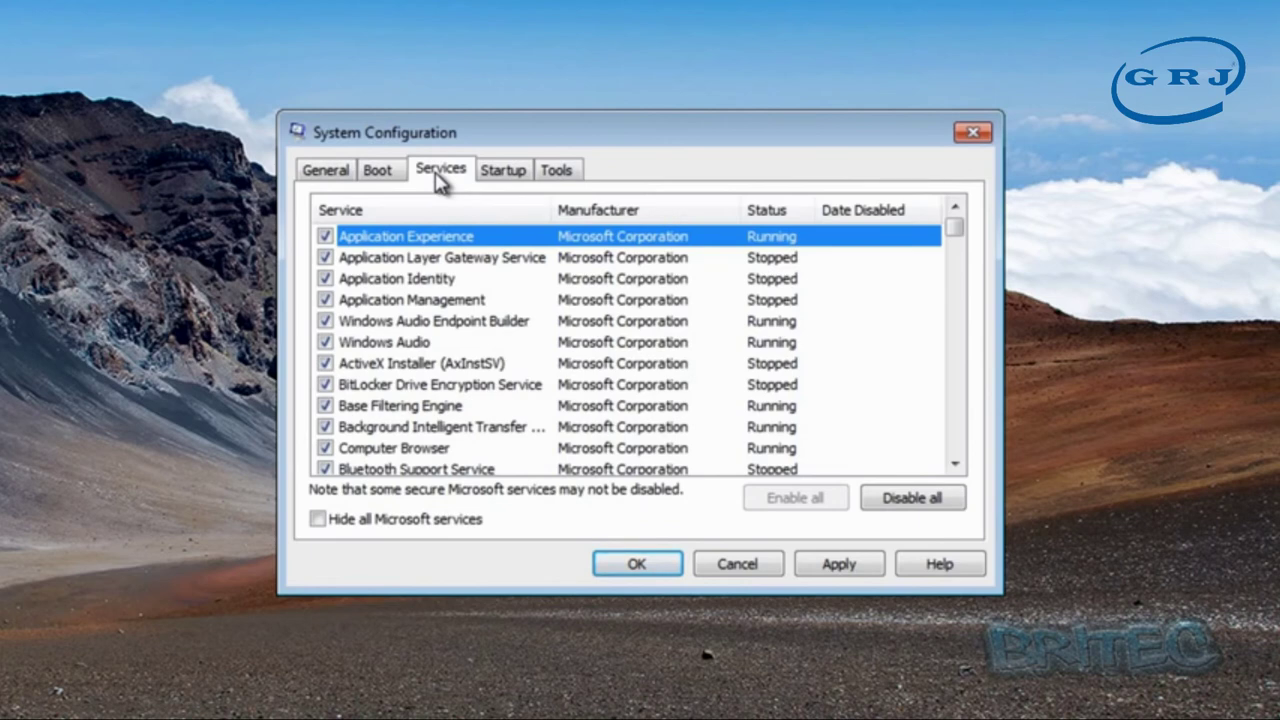
{"action": "left_click", "coordinate": [320, 521]}
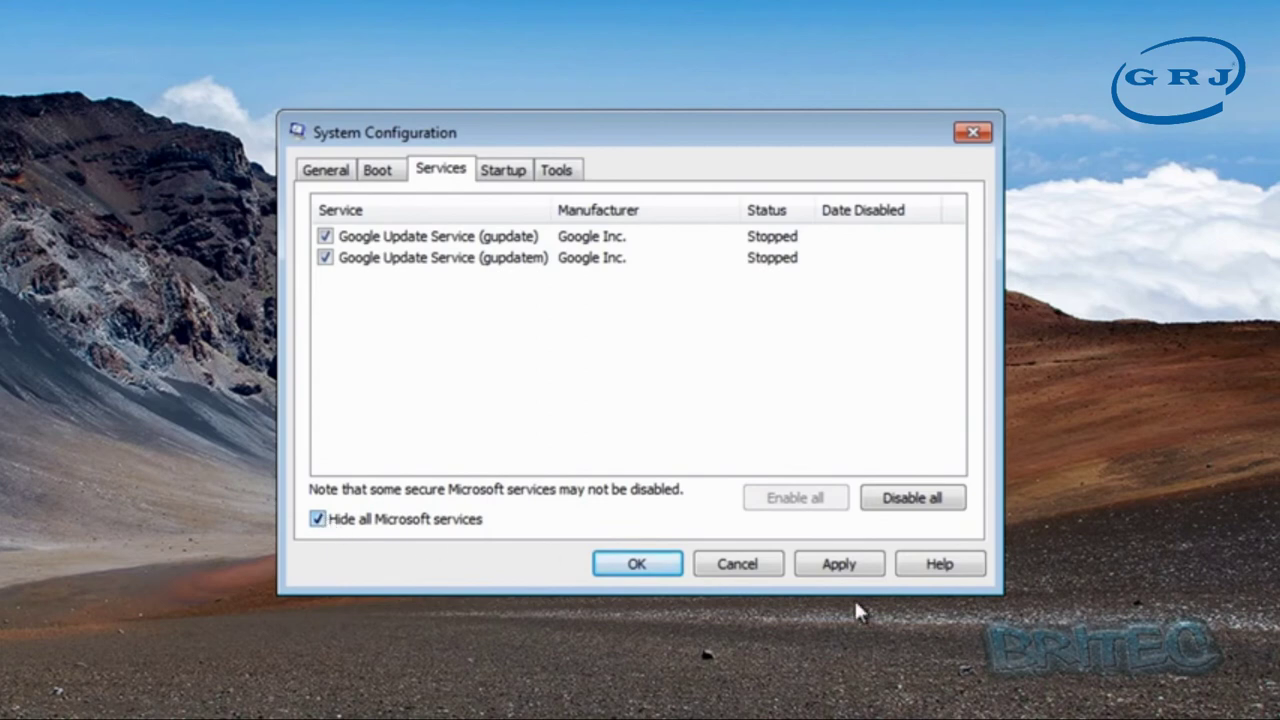
{"action": "left_click", "coordinate": [847, 570]}
{"action": "left_click", "coordinate": [659, 575]}
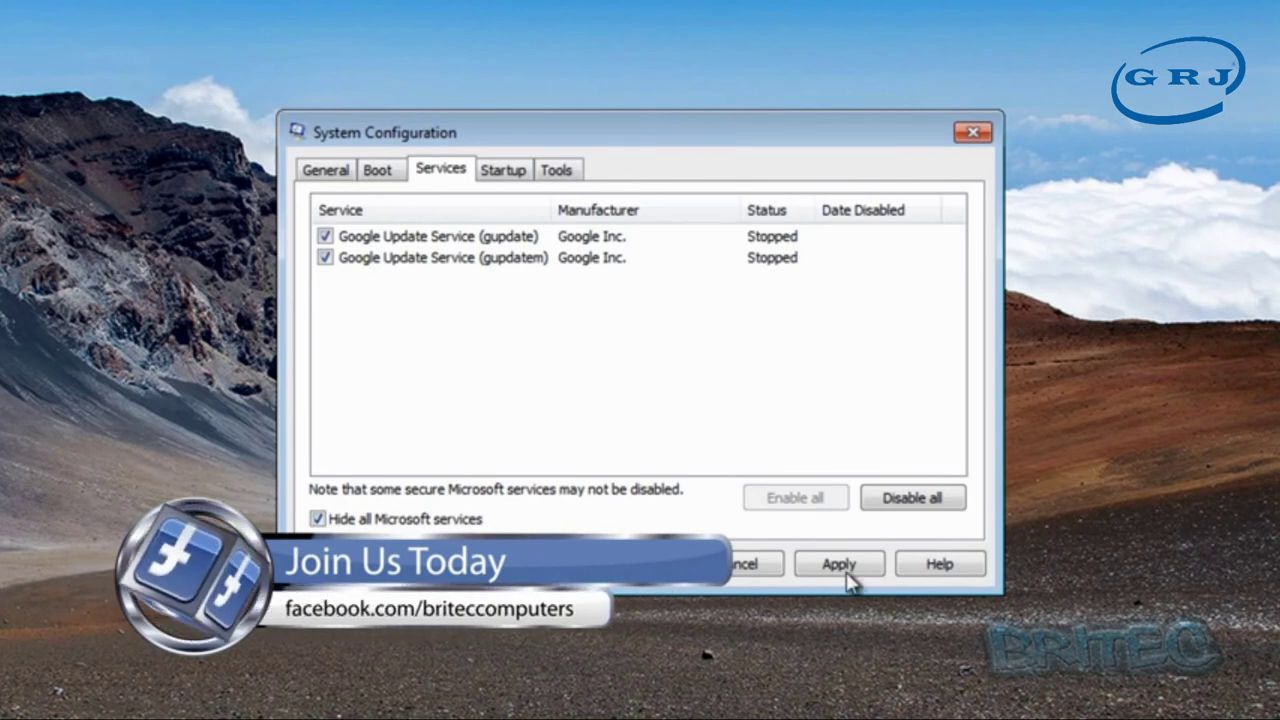
{"action": "left_click", "coordinate": [752, 566]}
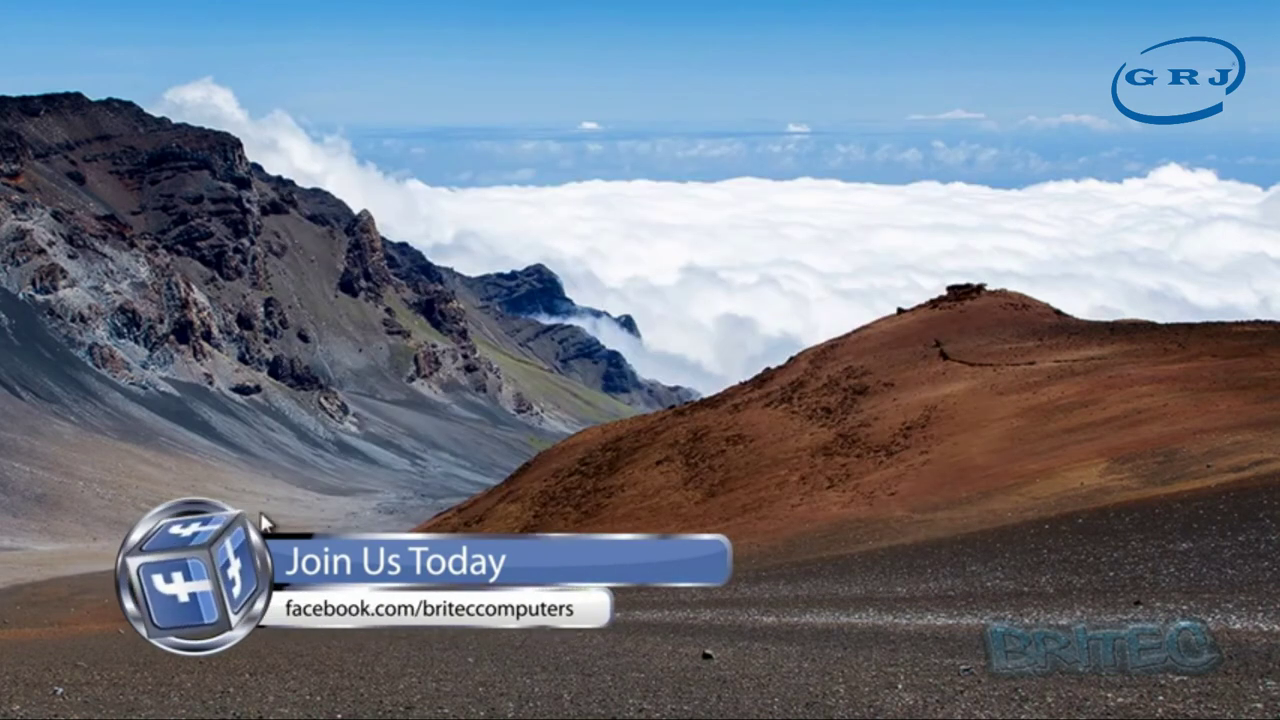